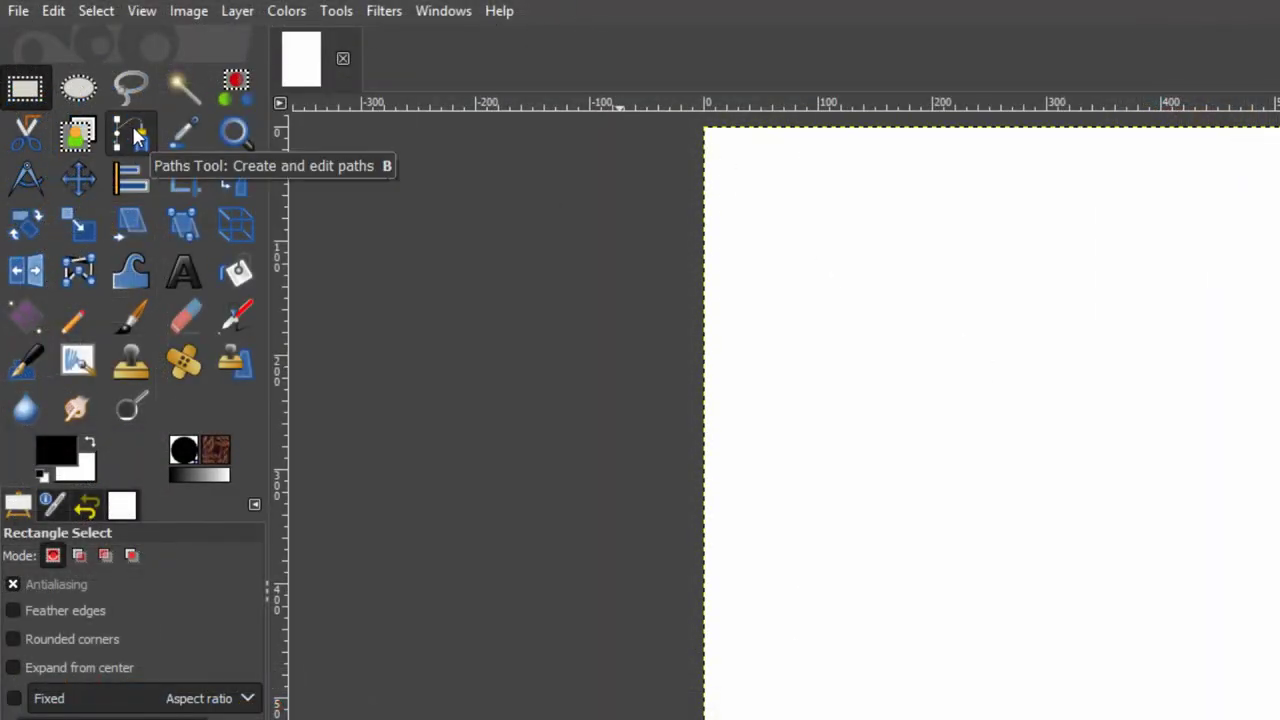
# With the Paths tool, place five anchors on the canvas and close the path on the first
pyautogui.click(135, 135)
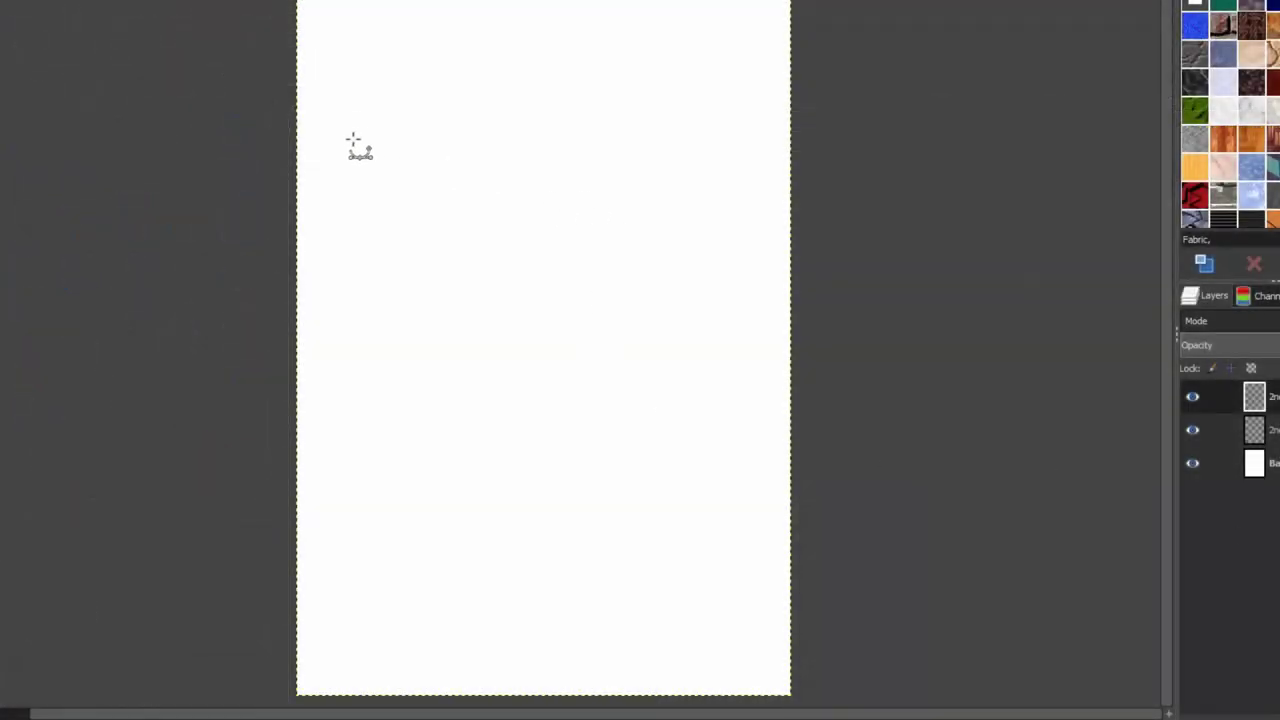
pyautogui.click(368, 97)
pyautogui.click(366, 272)
pyautogui.click(505, 305)
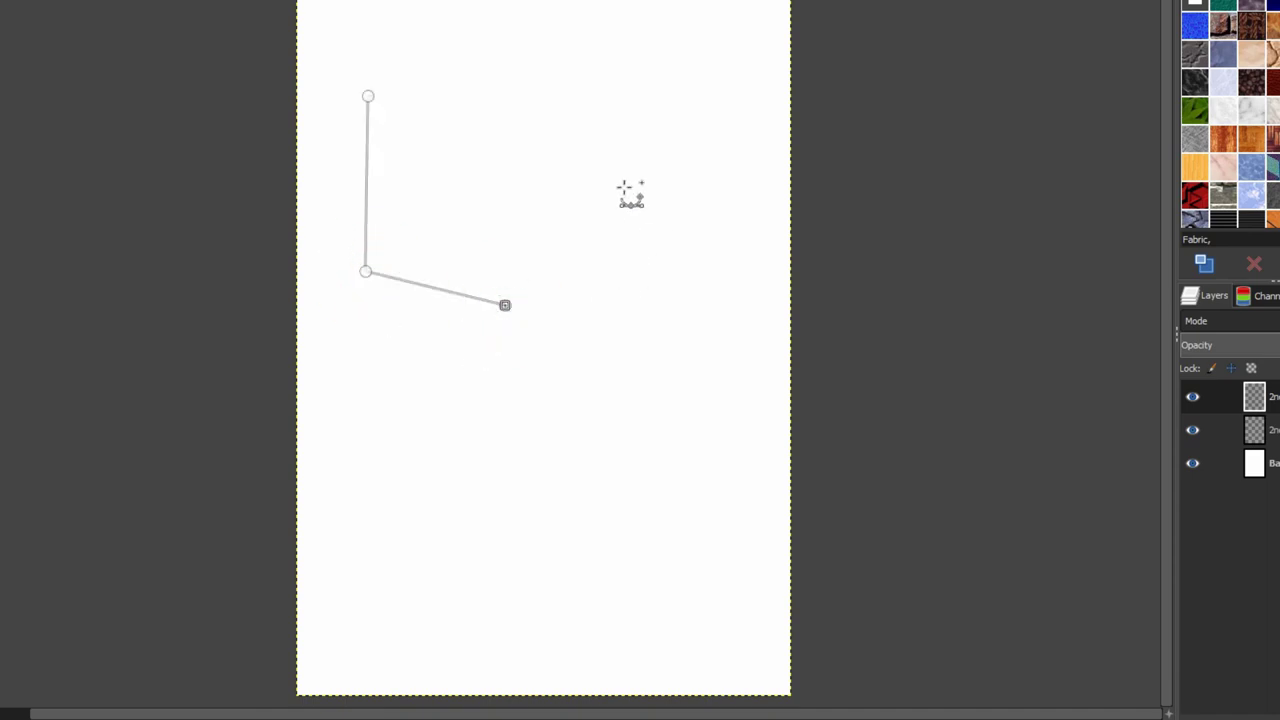
pyautogui.click(626, 197)
pyautogui.click(546, 74)
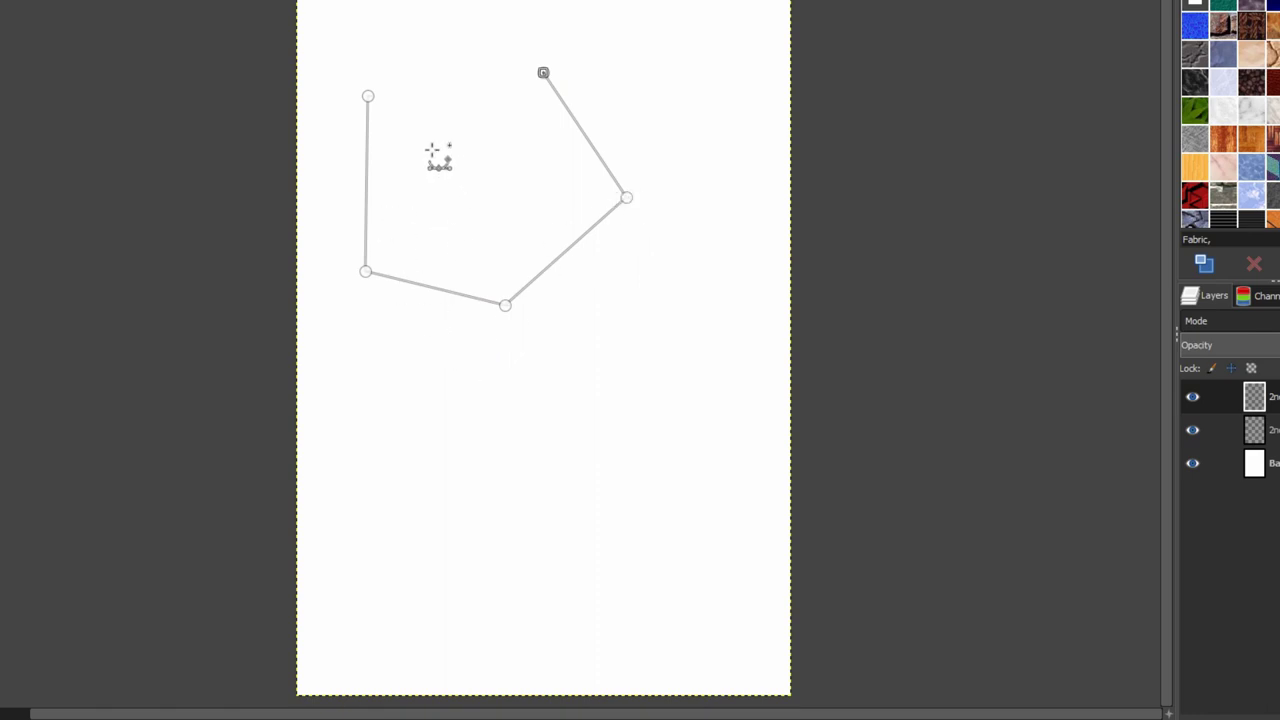
pyautogui.keyDown('ctrl'); pyautogui.click(368, 96); pyautogui.keyUp('ctrl')
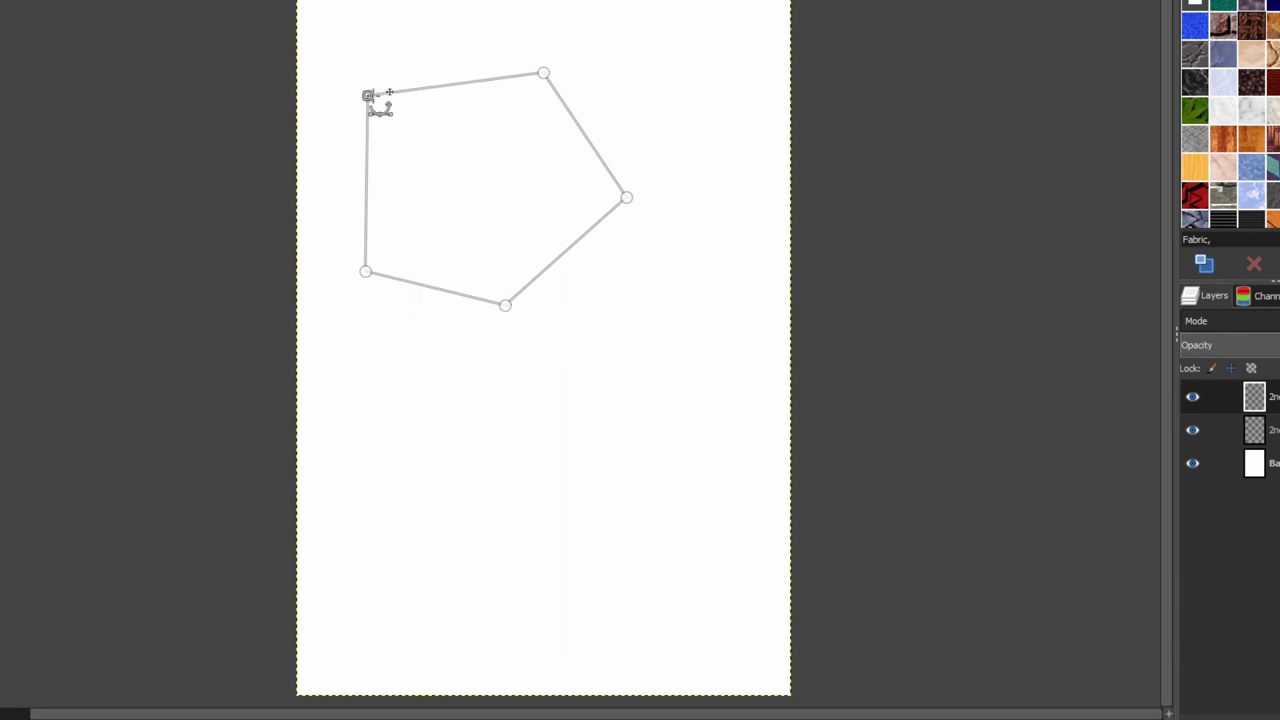
# Drag the path's anchors outward and down into a lopsided kite outline
pyautogui.moveTo(368, 96)
pyautogui.mouseDown()
pyautogui.moveTo(437, 151)
pyautogui.moveTo(374, 80)
pyautogui.mouseUp()
pyautogui.moveTo(542, 74); pyautogui.dragTo(586, 55)
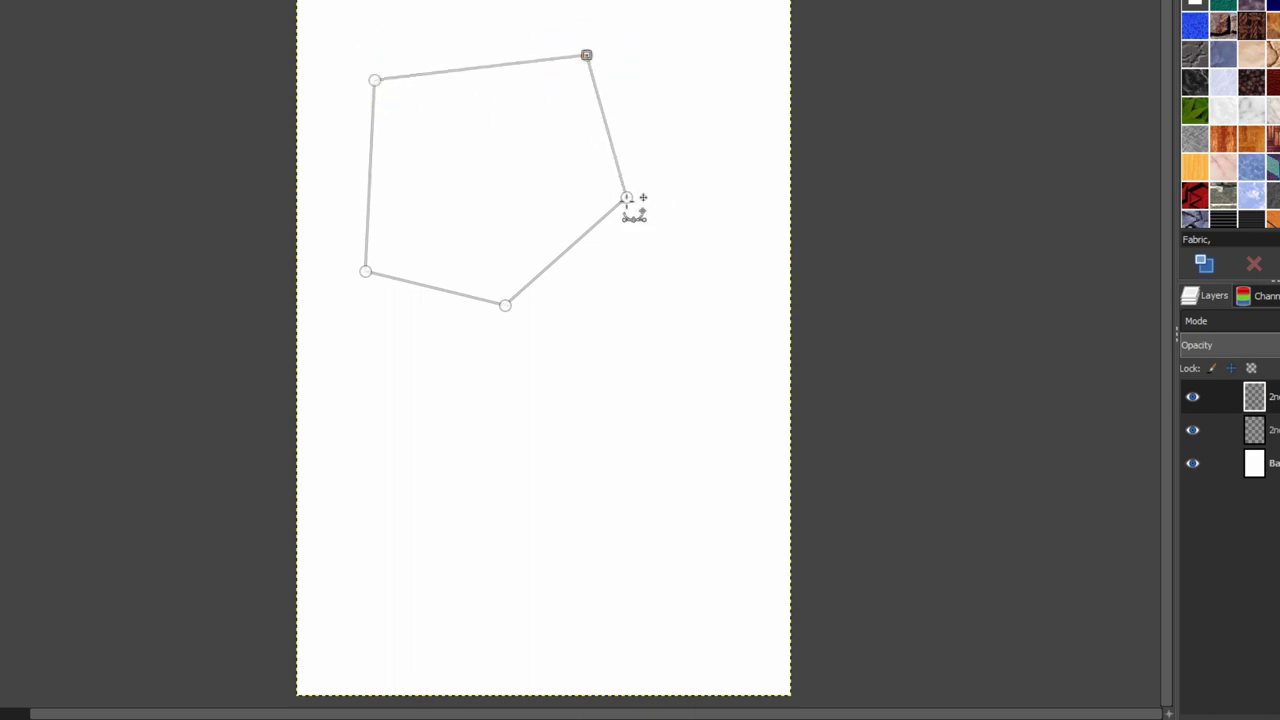
pyautogui.moveTo(627, 198); pyautogui.dragTo(664, 278)
pyautogui.moveTo(505, 305); pyautogui.dragTo(504, 362)
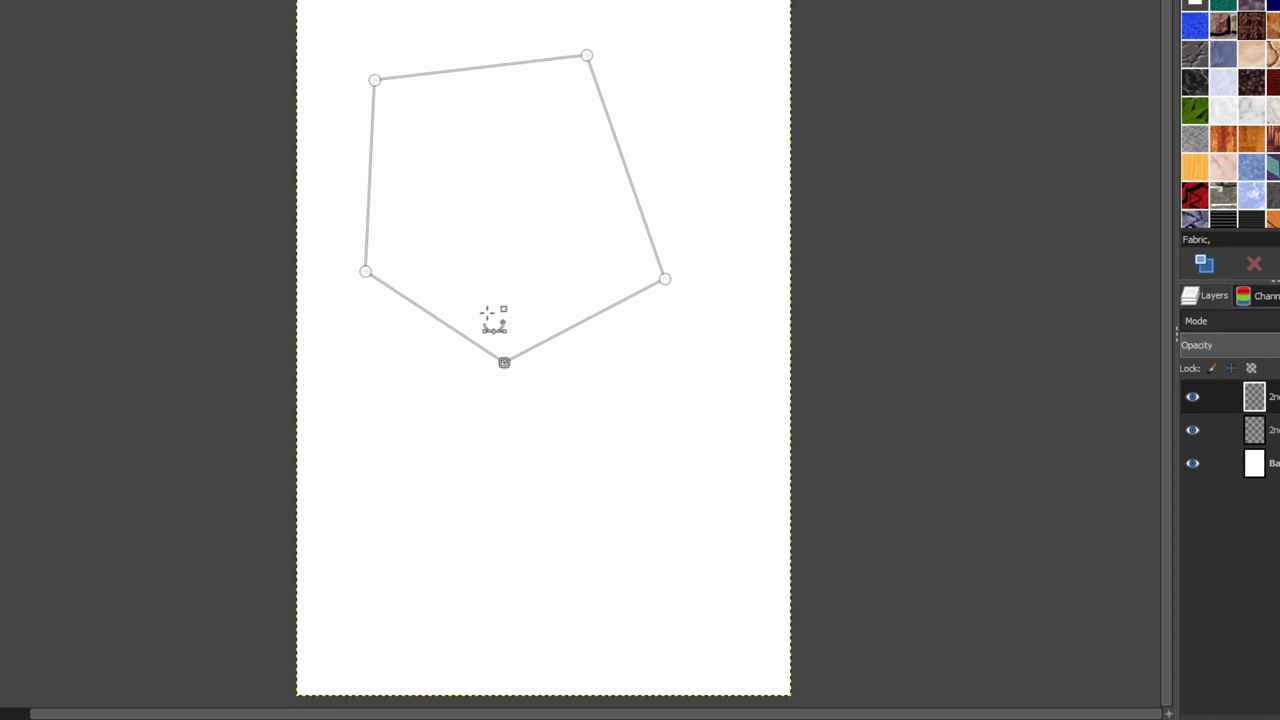
pyautogui.moveTo(366, 272); pyautogui.dragTo(366, 386)
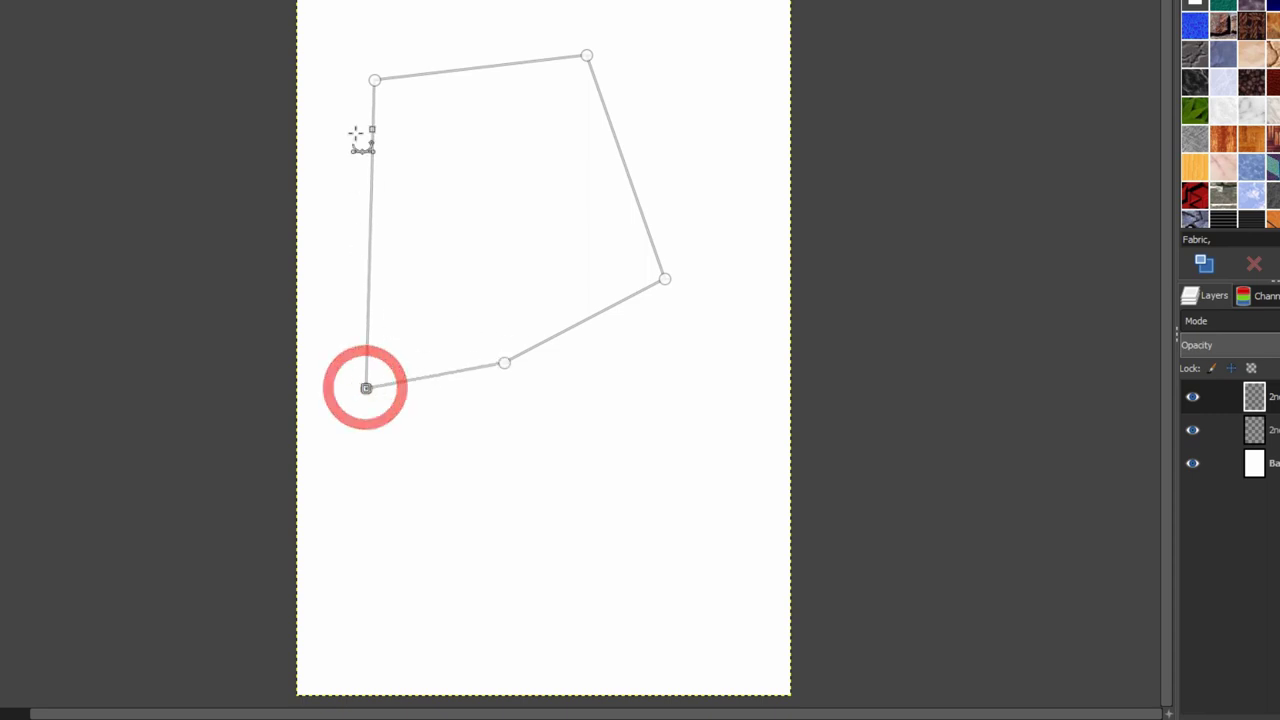
pyautogui.moveTo(375, 80); pyautogui.dragTo(455, 201)
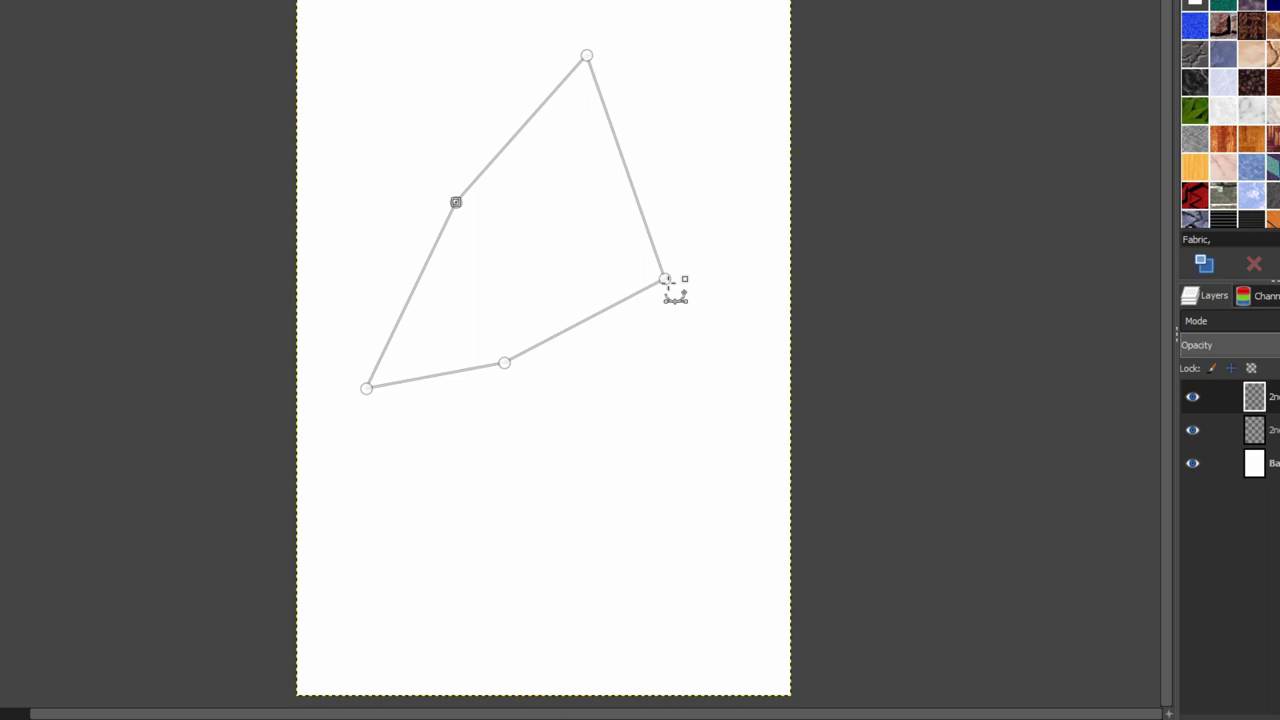
pyautogui.moveTo(666, 279); pyautogui.dragTo(688, 328)
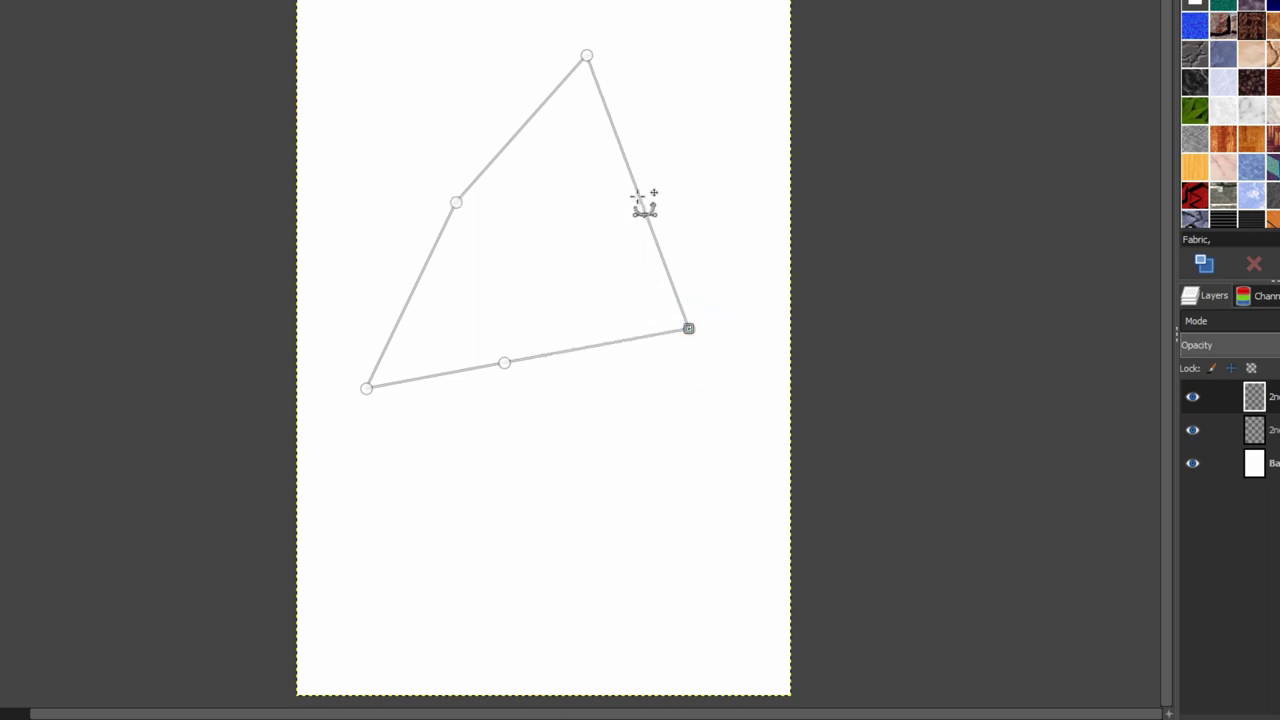
# Set the Paths tool to Edit mode and add an anchor midway along the path's right edge
pyautogui.click(645, 198)
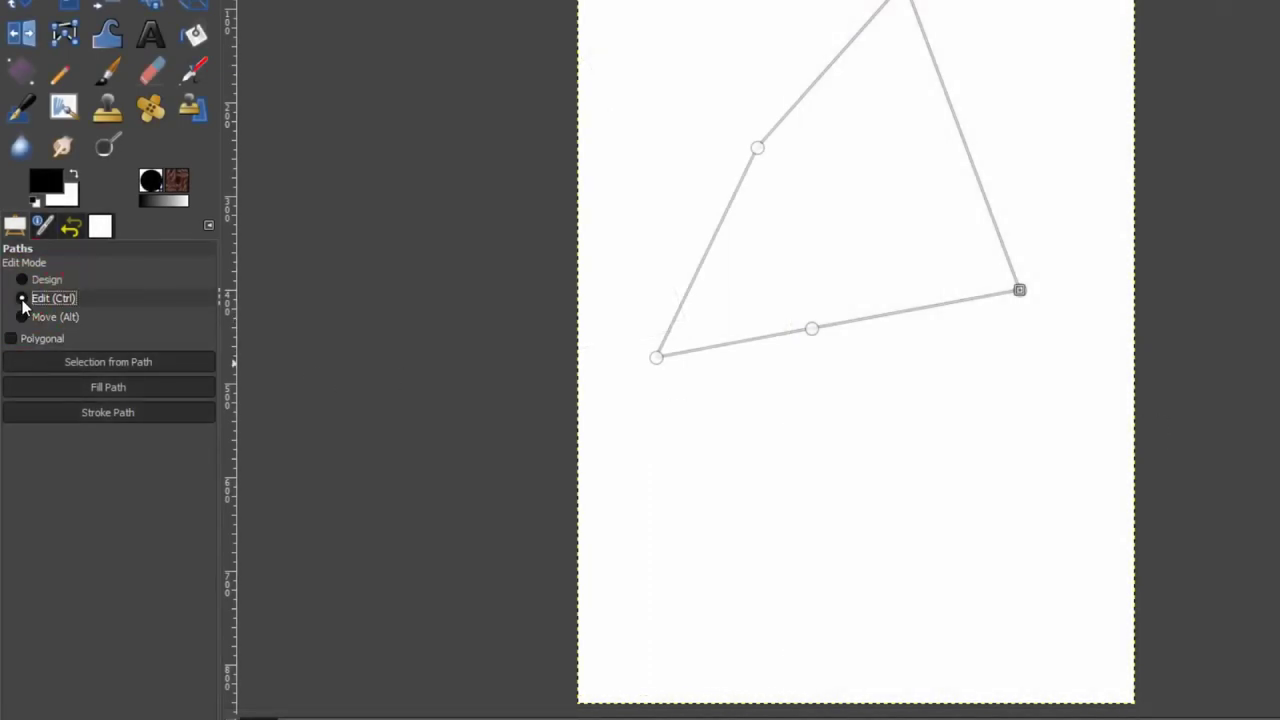
pyautogui.click(22, 300)
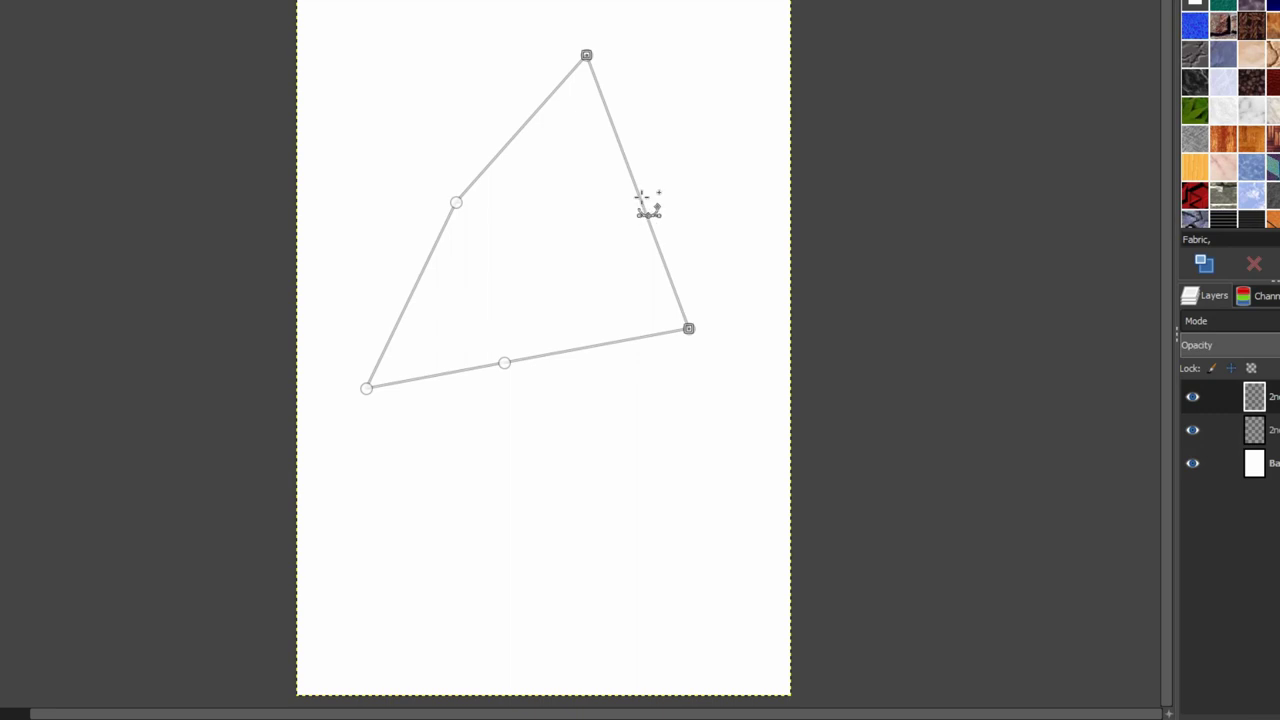
pyautogui.click(639, 201)
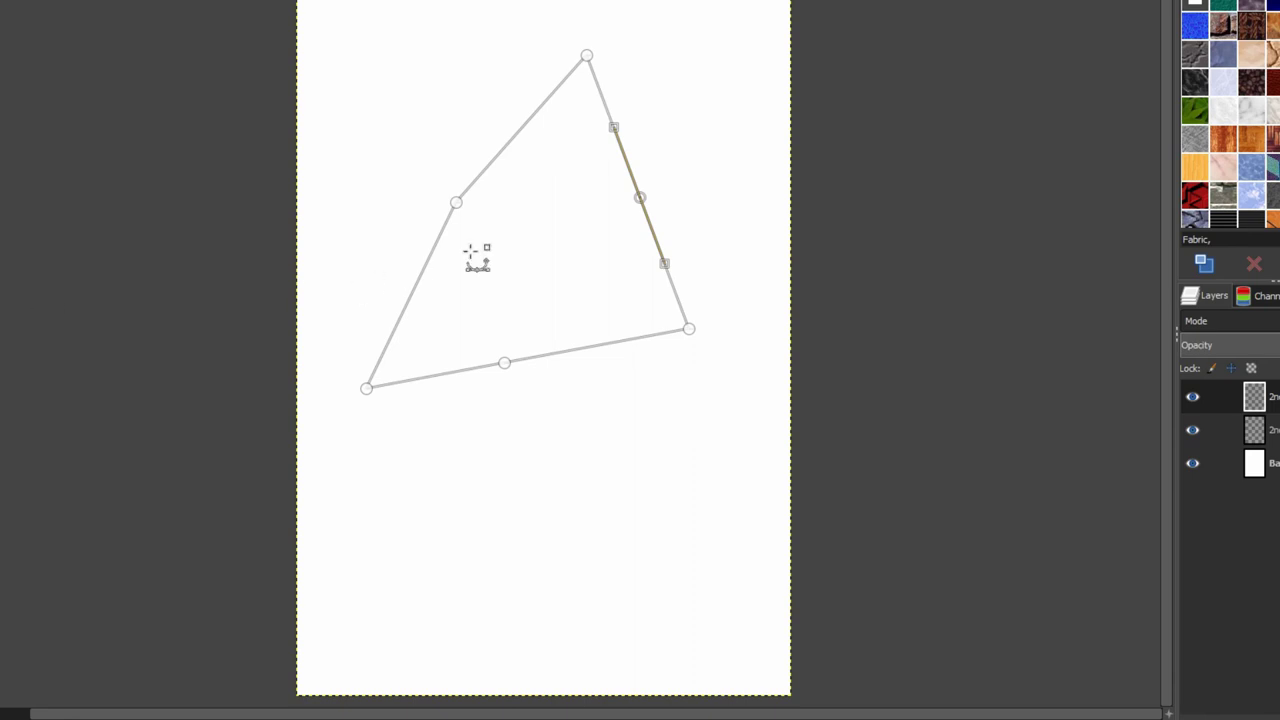
# Bend the right, upper-left, lower-left and bottom edges into curves and pull the top curve inward
pyautogui.moveTo(639, 201); pyautogui.dragTo(710, 137)
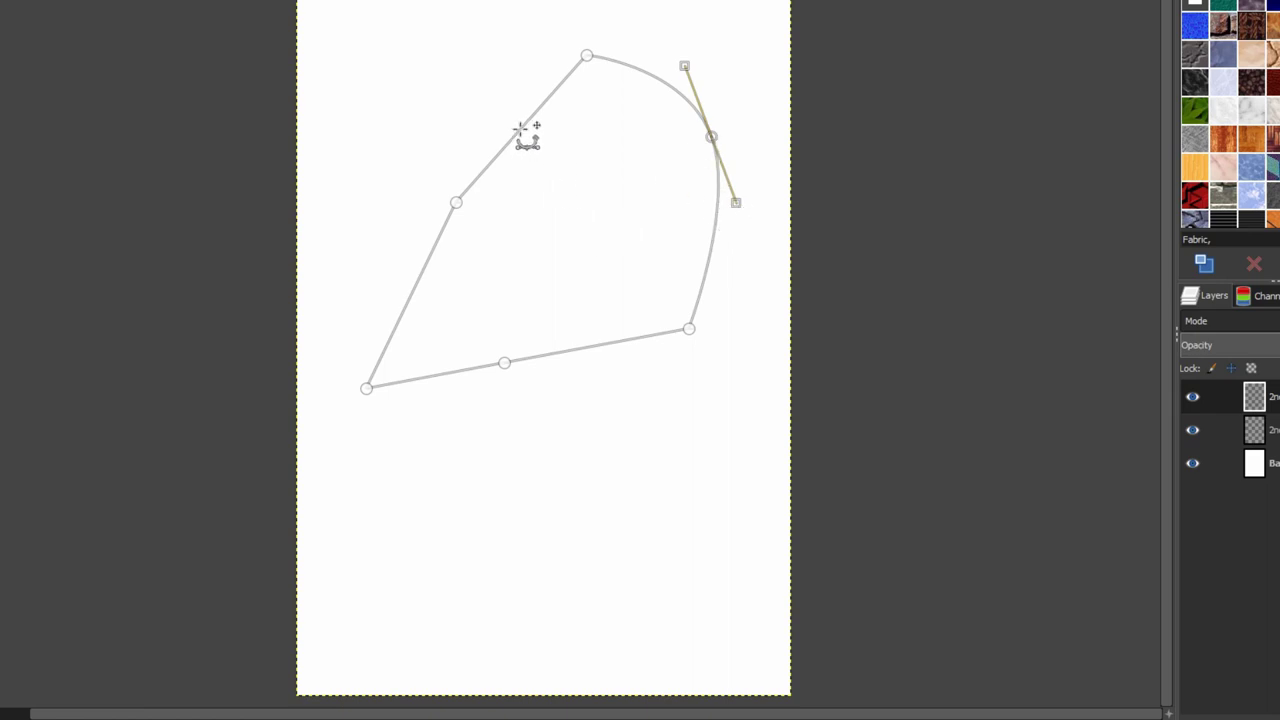
pyautogui.moveTo(520, 129); pyautogui.dragTo(491, 114)
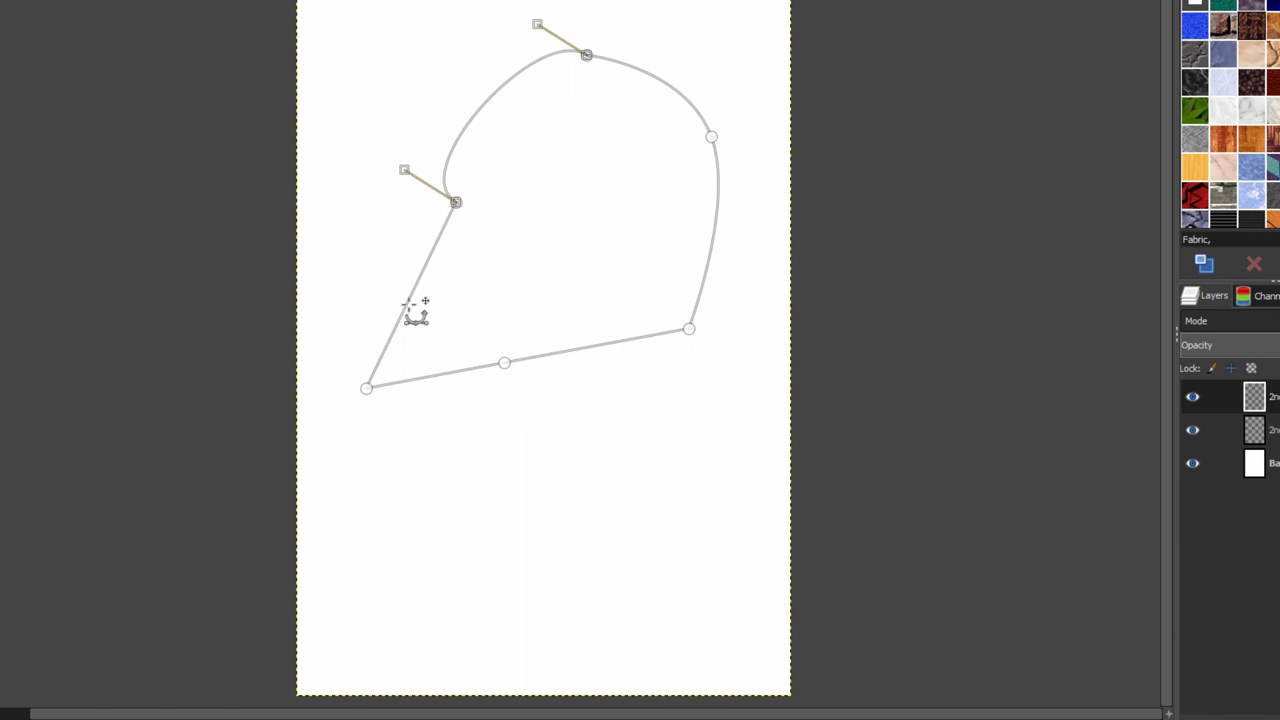
pyautogui.moveTo(408, 303); pyautogui.dragTo(369, 291)
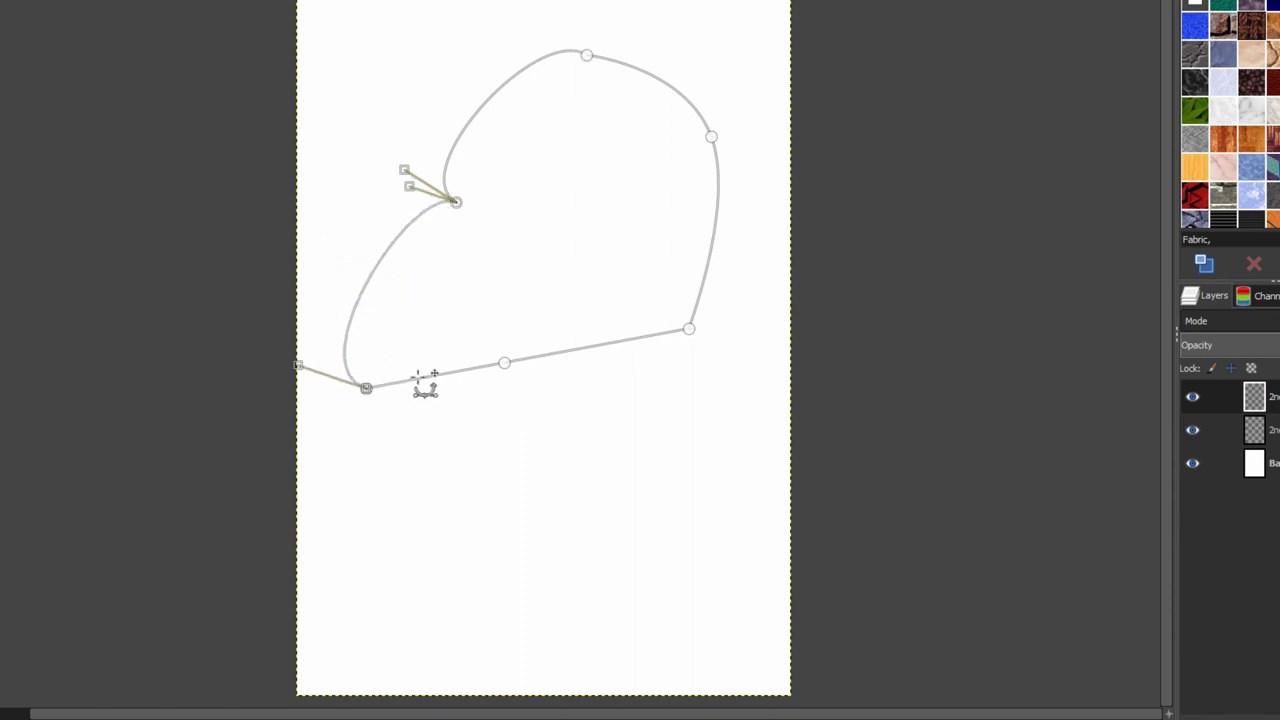
pyautogui.moveTo(421, 377); pyautogui.dragTo(426, 414)
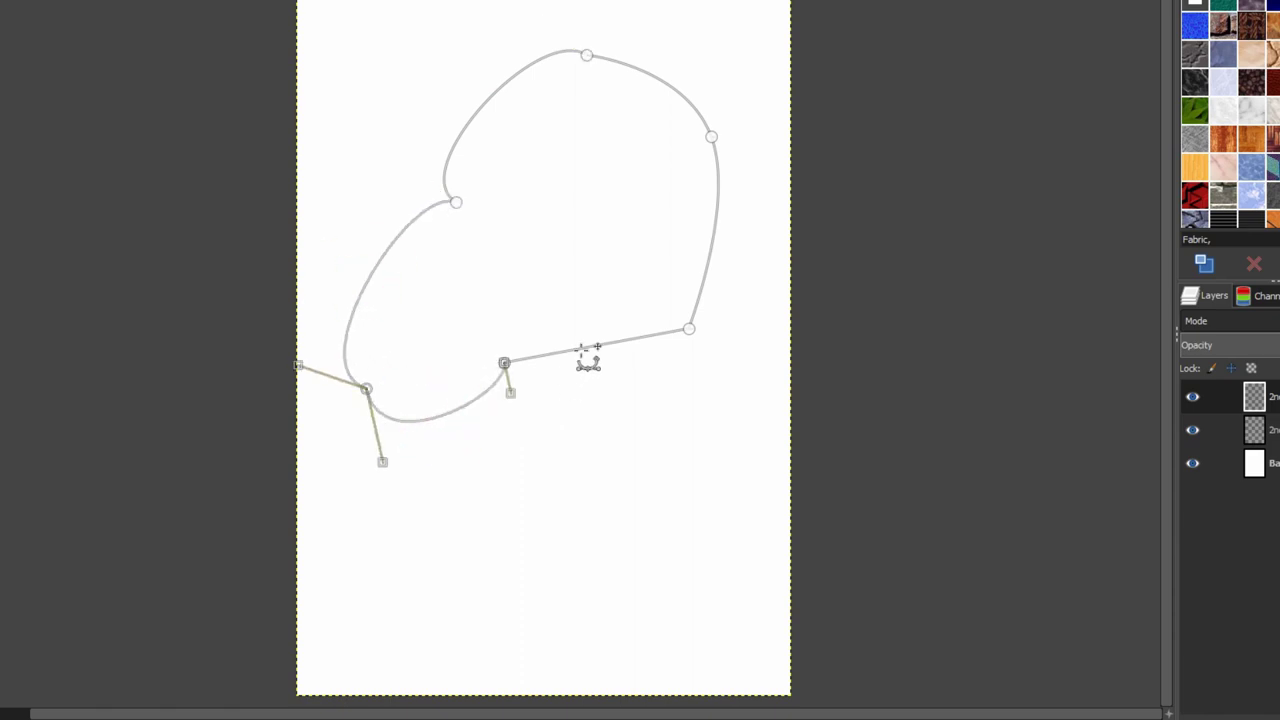
pyautogui.moveTo(578, 349); pyautogui.dragTo(606, 403)
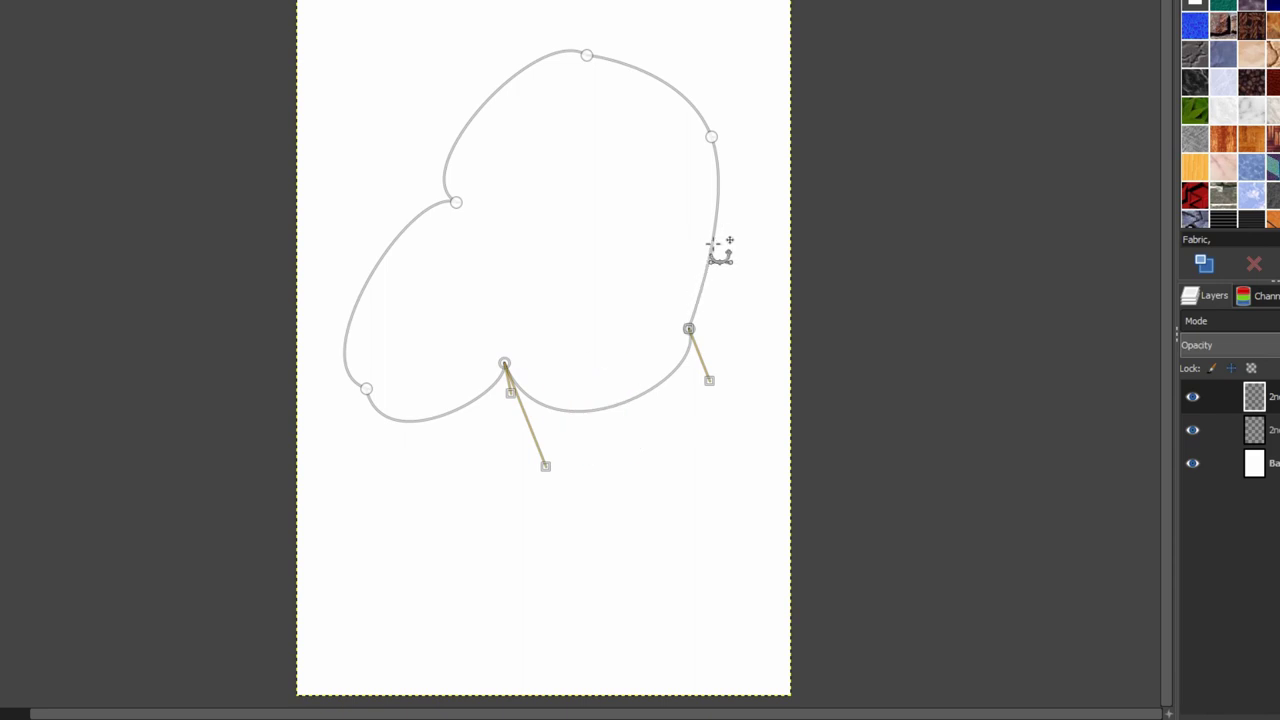
pyautogui.moveTo(716, 249); pyautogui.dragTo(742, 249)
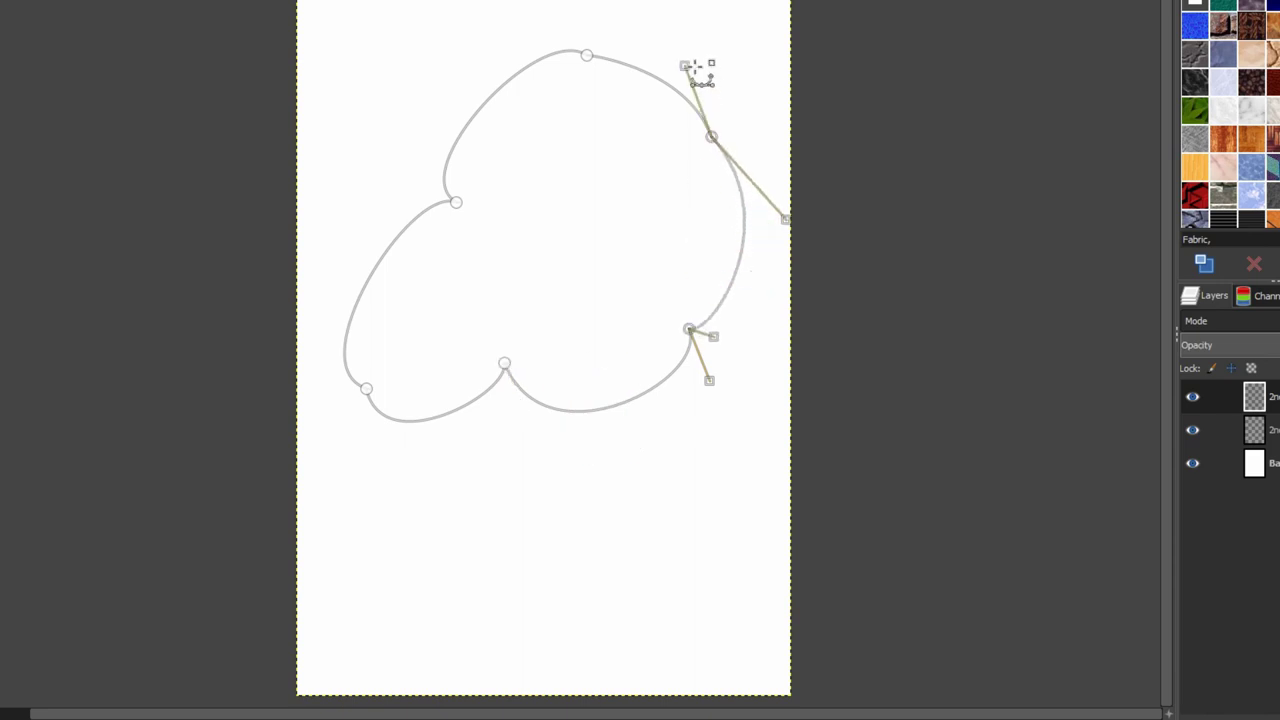
pyautogui.moveTo(684, 66); pyautogui.dragTo(541, 254)
# Pull curve handles from the left, bottom-middle and right anchors to deepen the lower dips
pyautogui.moveTo(455, 202); pyautogui.dragTo(566, 241)
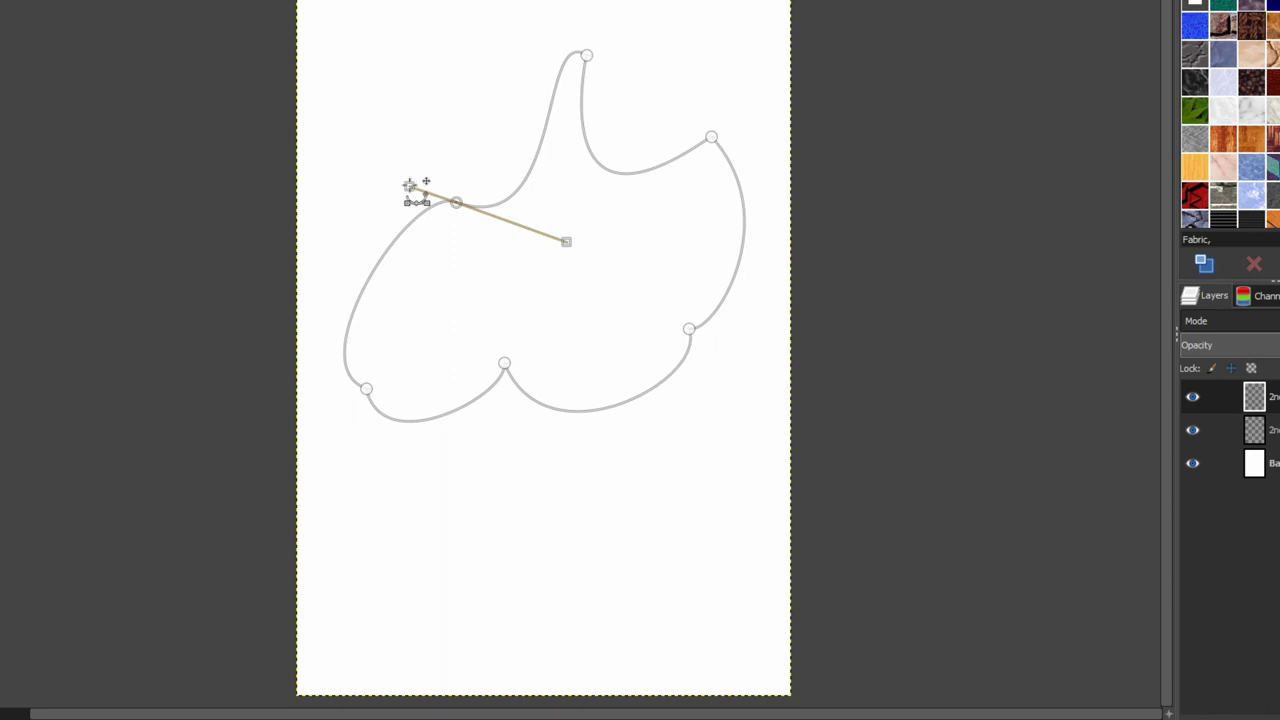
pyautogui.moveTo(409, 186); pyautogui.dragTo(310, 183)
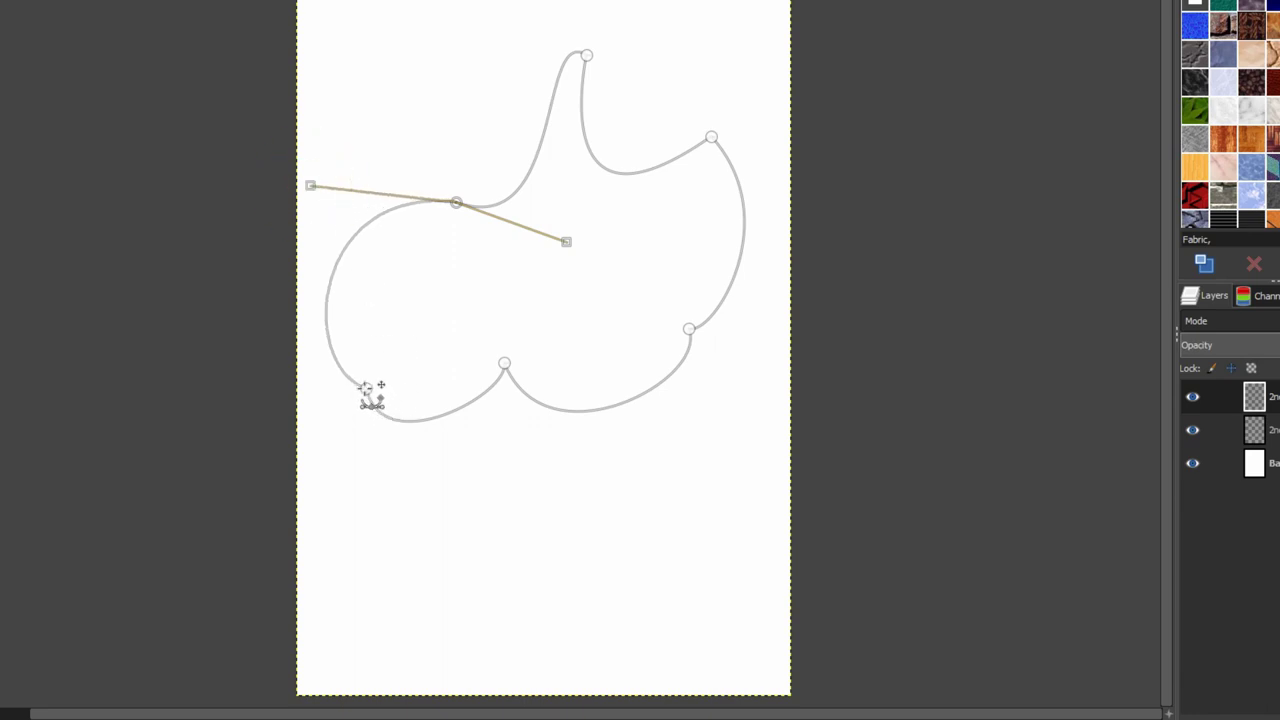
pyautogui.moveTo(367, 388); pyautogui.dragTo(352, 406)
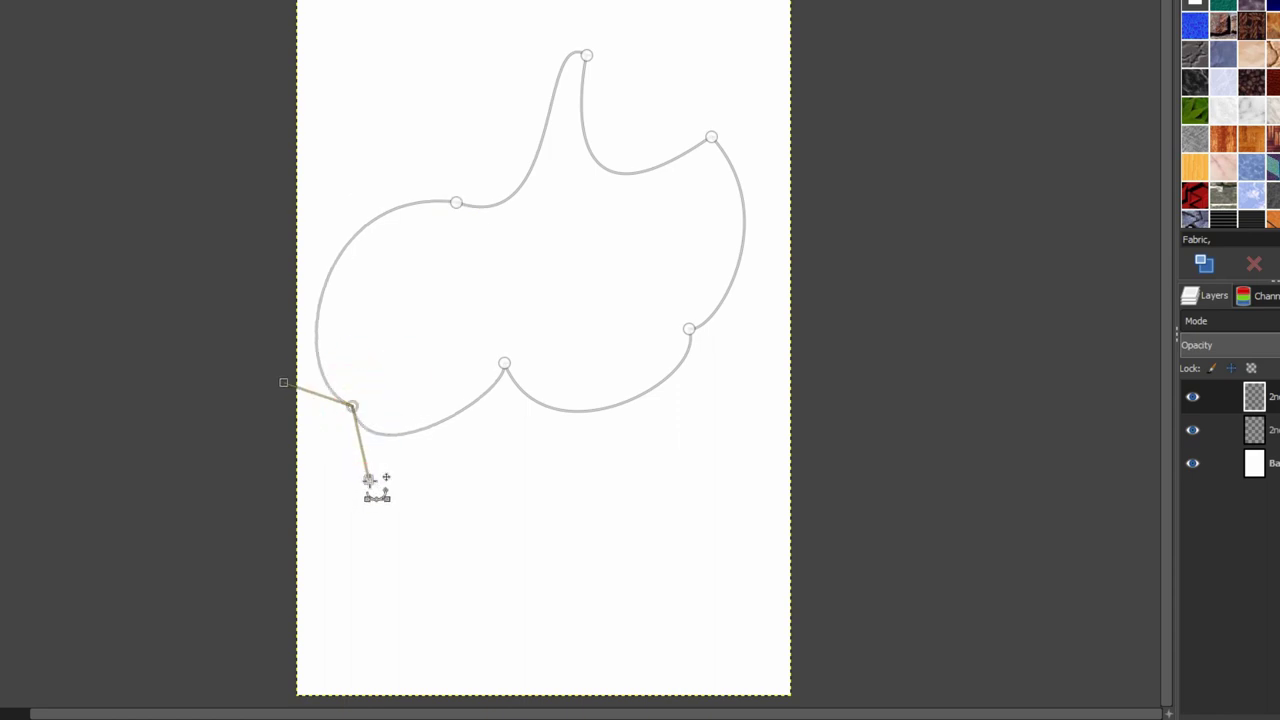
pyautogui.moveTo(370, 479); pyautogui.dragTo(404, 411)
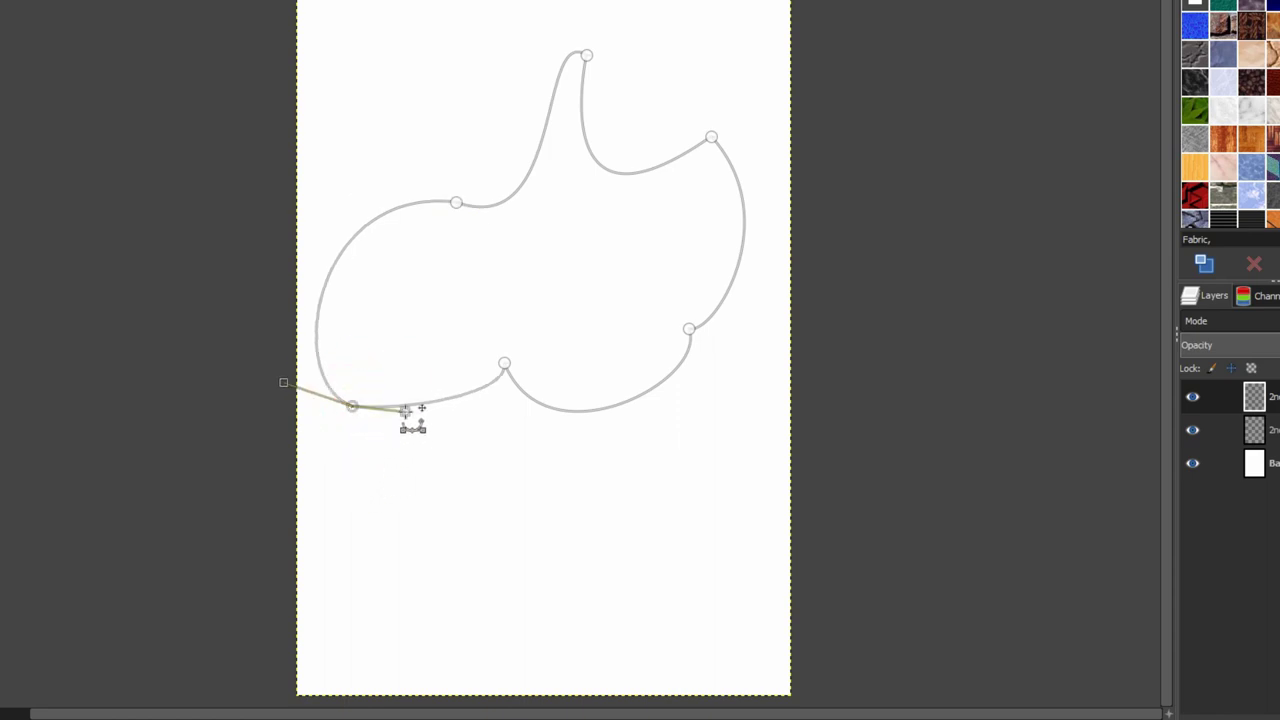
pyautogui.click(505, 362)
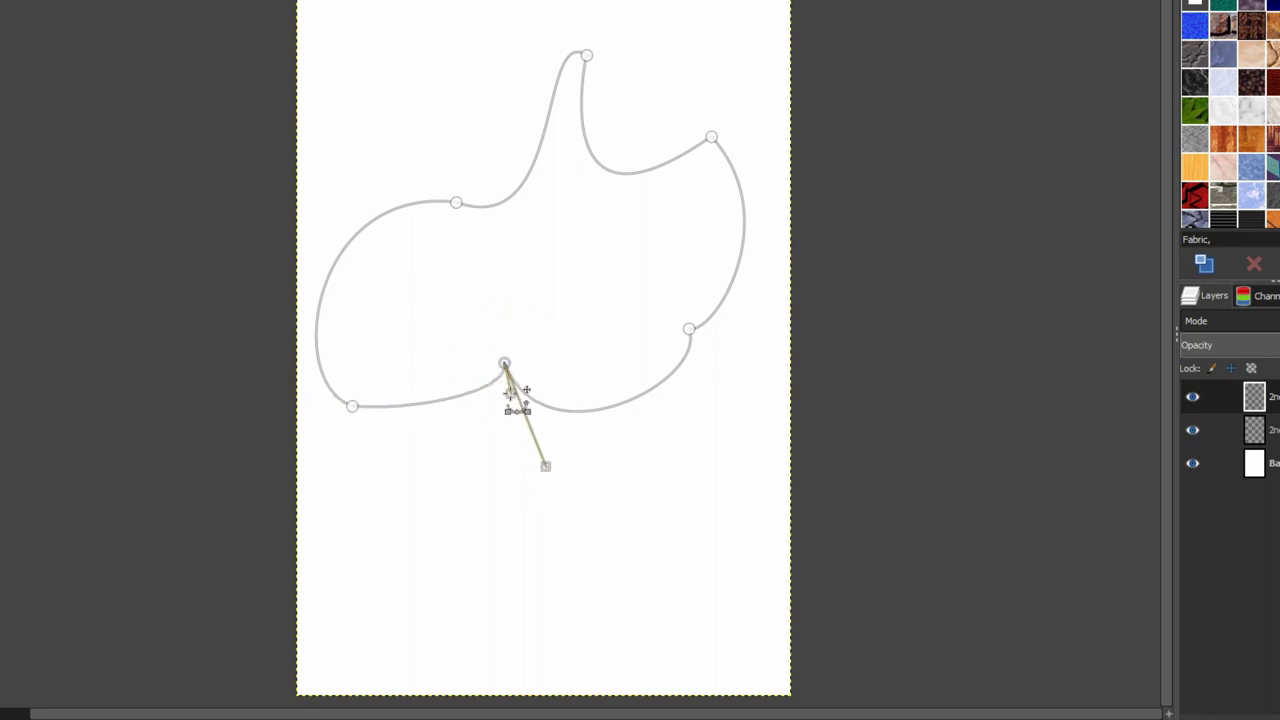
pyautogui.moveTo(509, 390); pyautogui.dragTo(449, 620)
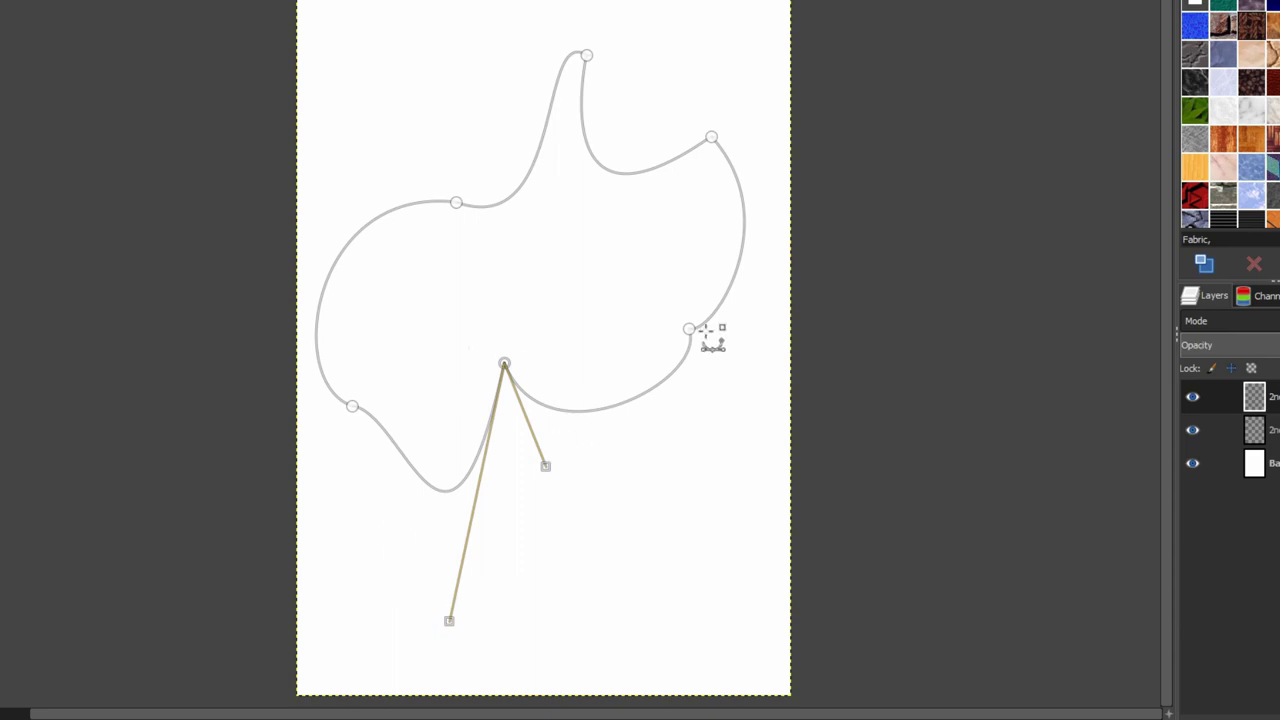
pyautogui.moveTo(690, 328); pyautogui.dragTo(577, 272)
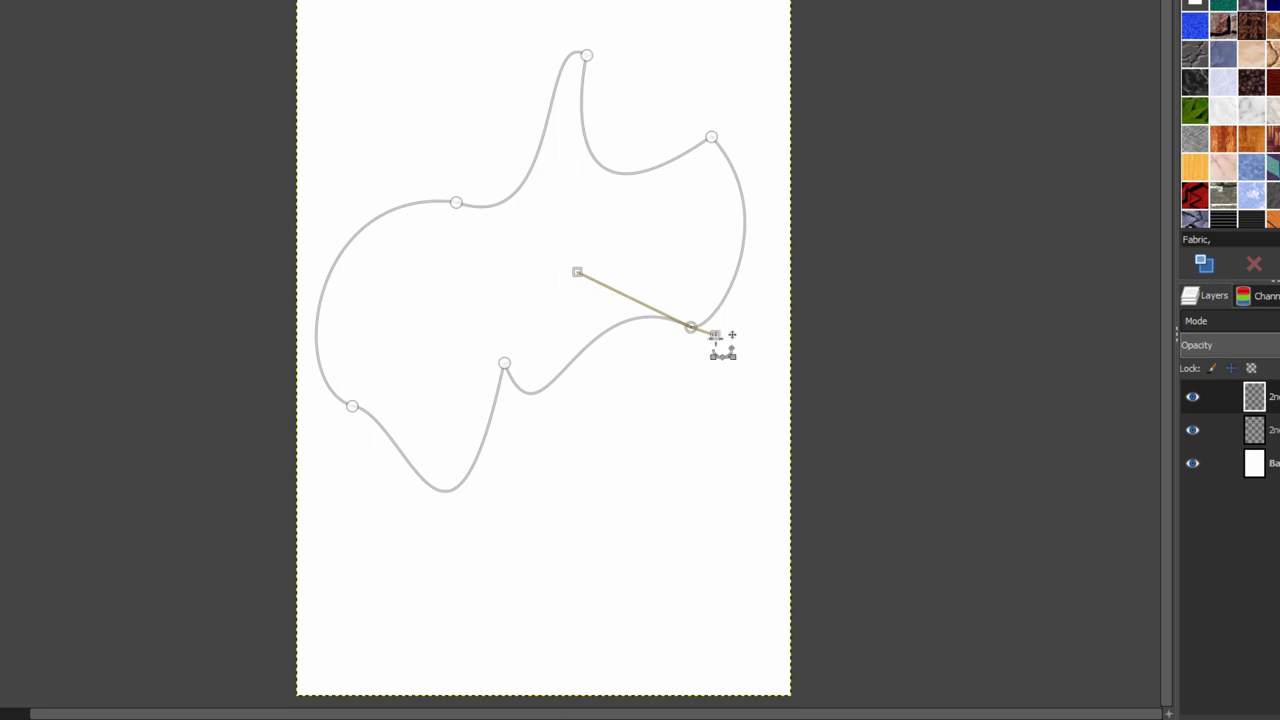
pyautogui.moveTo(714, 335); pyautogui.dragTo(740, 326)
pyautogui.moveTo(757, 266); pyautogui.dragTo(746, 215)
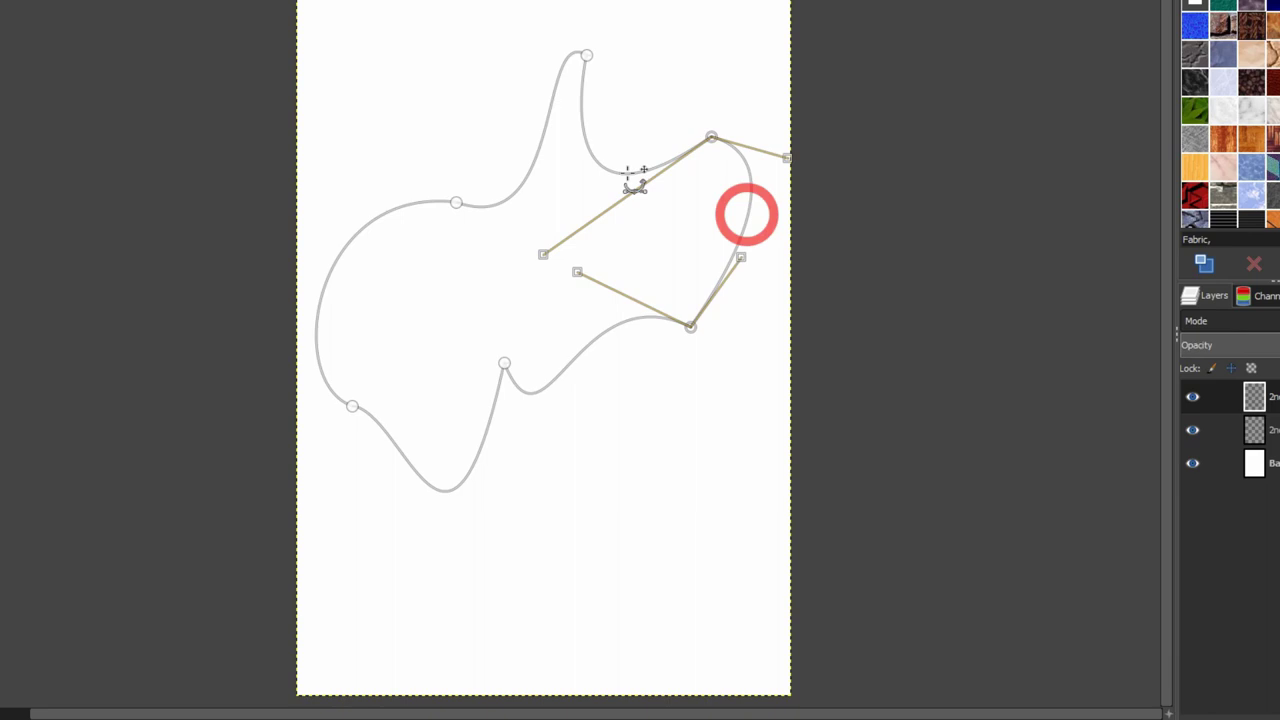
# Undo a stray anchor and arc the top curves between the left, top and right anchors
pyautogui.keyDown('ctrl'); pyautogui.click(597, 169); pyautogui.keyUp('ctrl')
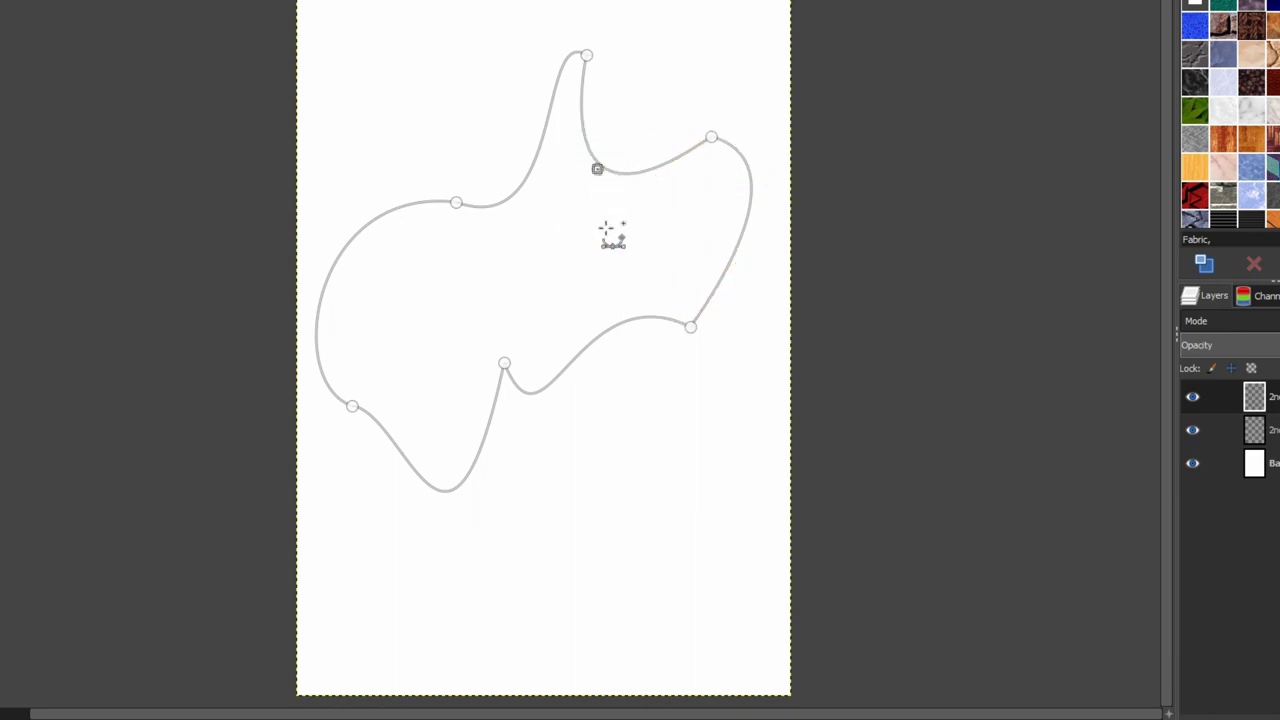
pyautogui.hotkey('ctrl', 'z')
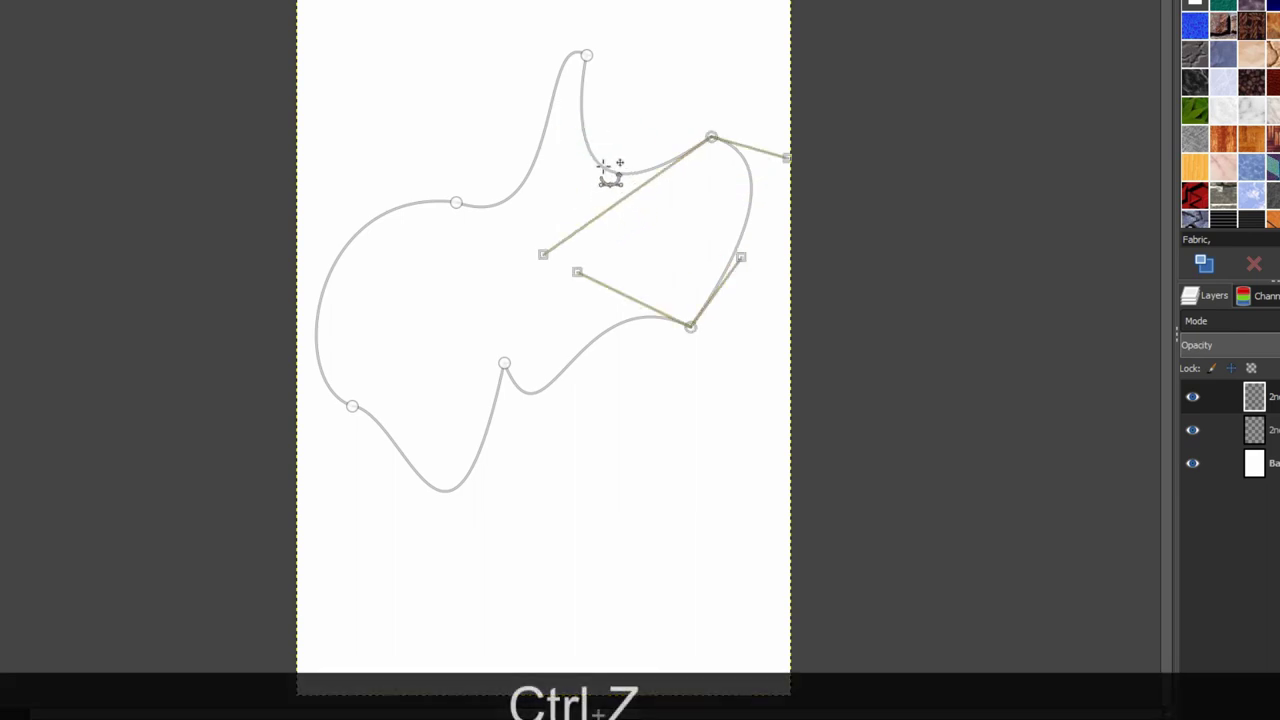
pyautogui.hotkey('ctrl', 'z')
pyautogui.moveTo(603, 166); pyautogui.dragTo(704, 67)
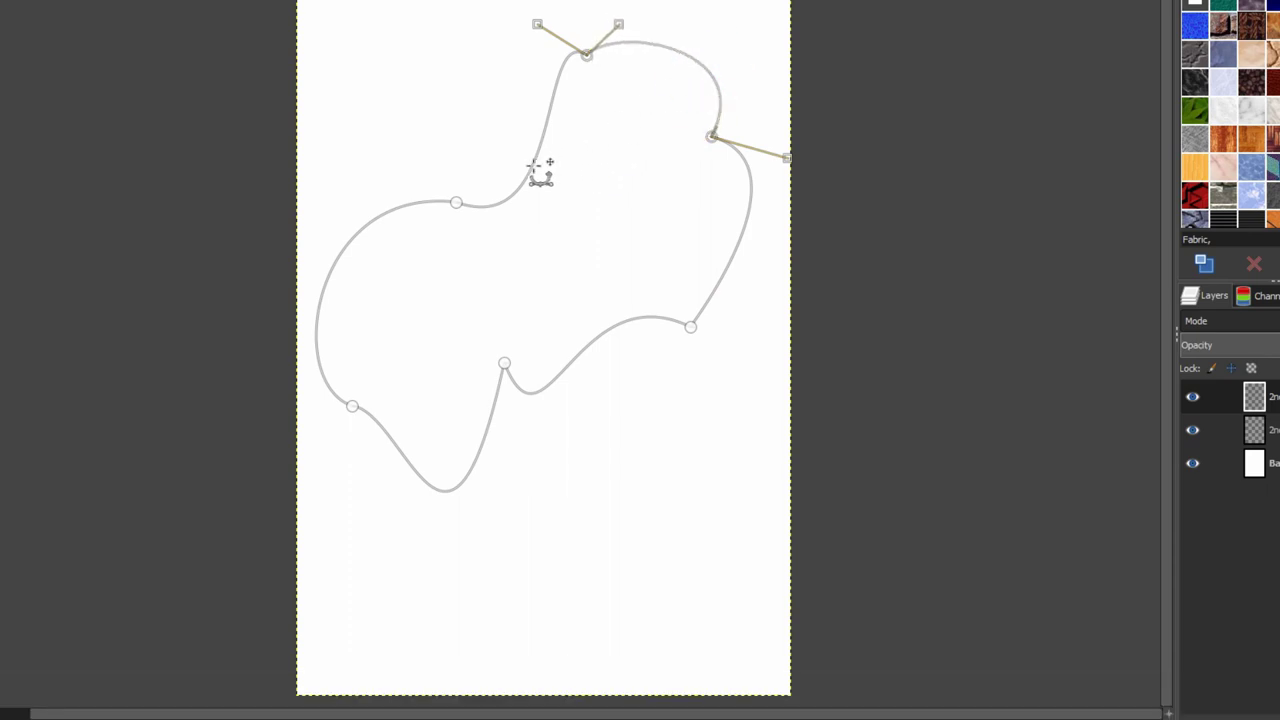
pyautogui.moveTo(543, 171); pyautogui.dragTo(578, 186)
pyautogui.click(557, 374)
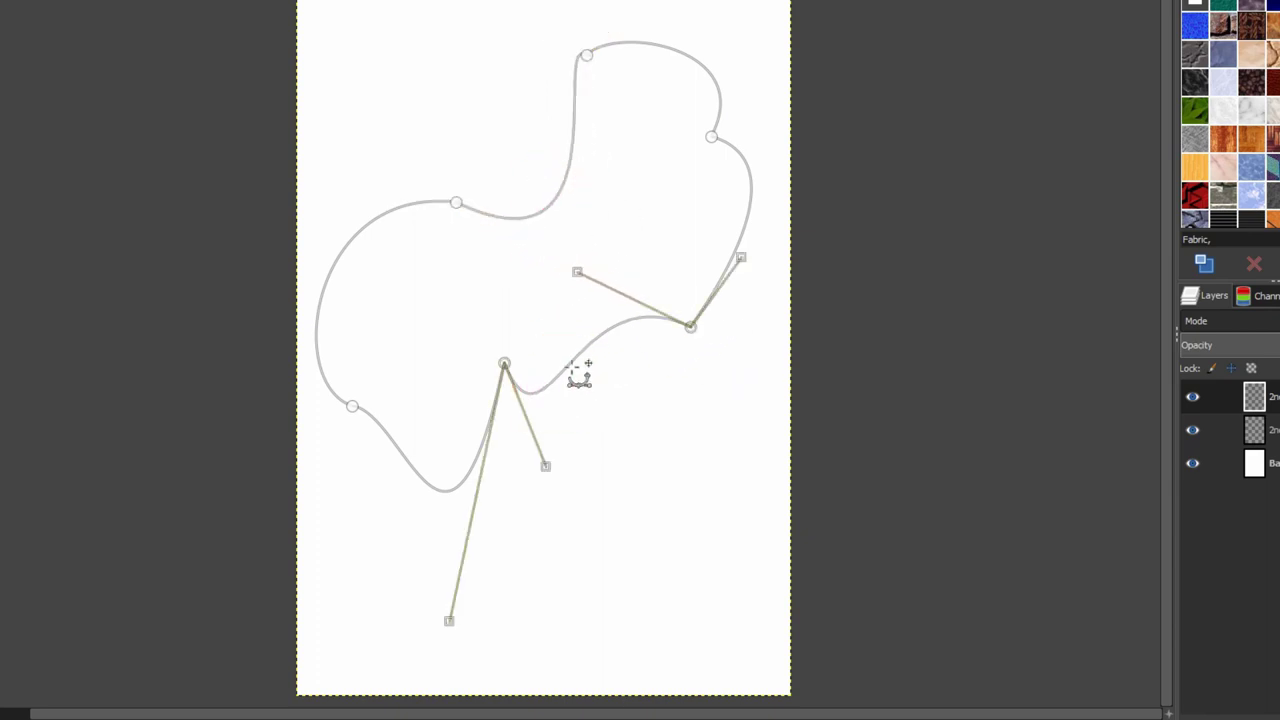
# Deepen the lower dip and add new anchors on the outline's left side and top
pyautogui.moveTo(580, 366); pyautogui.dragTo(670, 478)
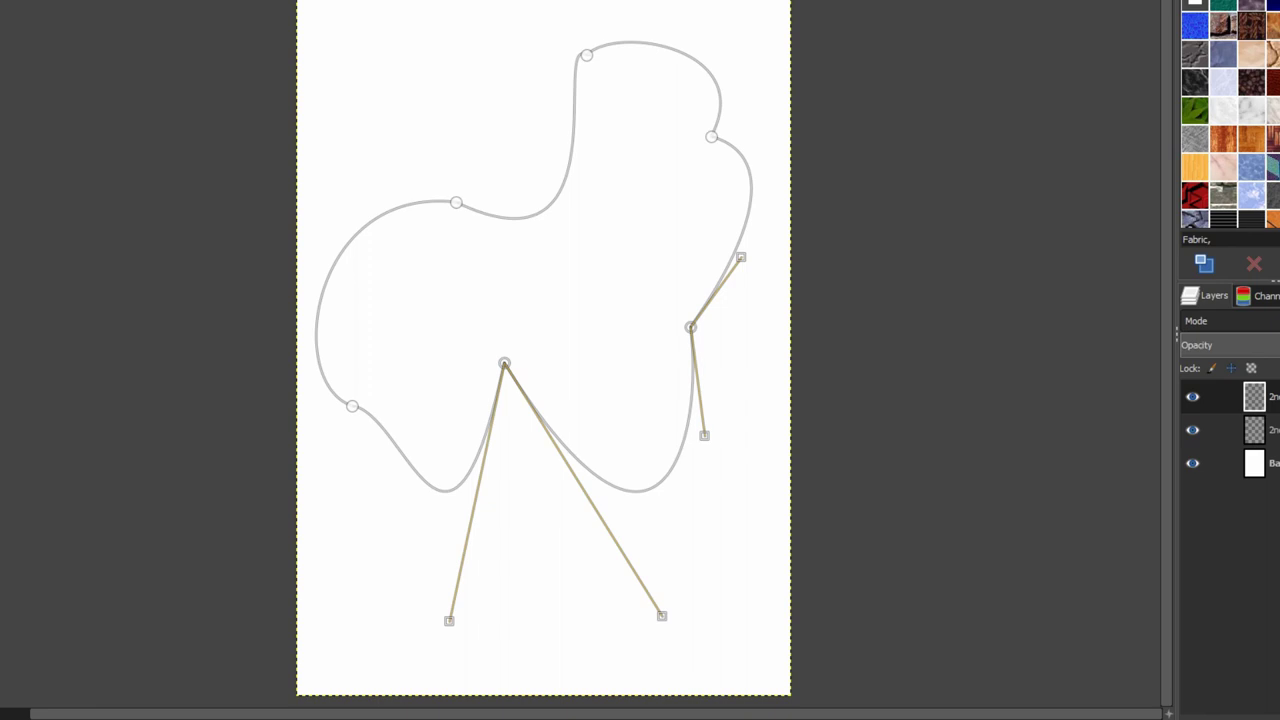
pyautogui.click(337, 260)
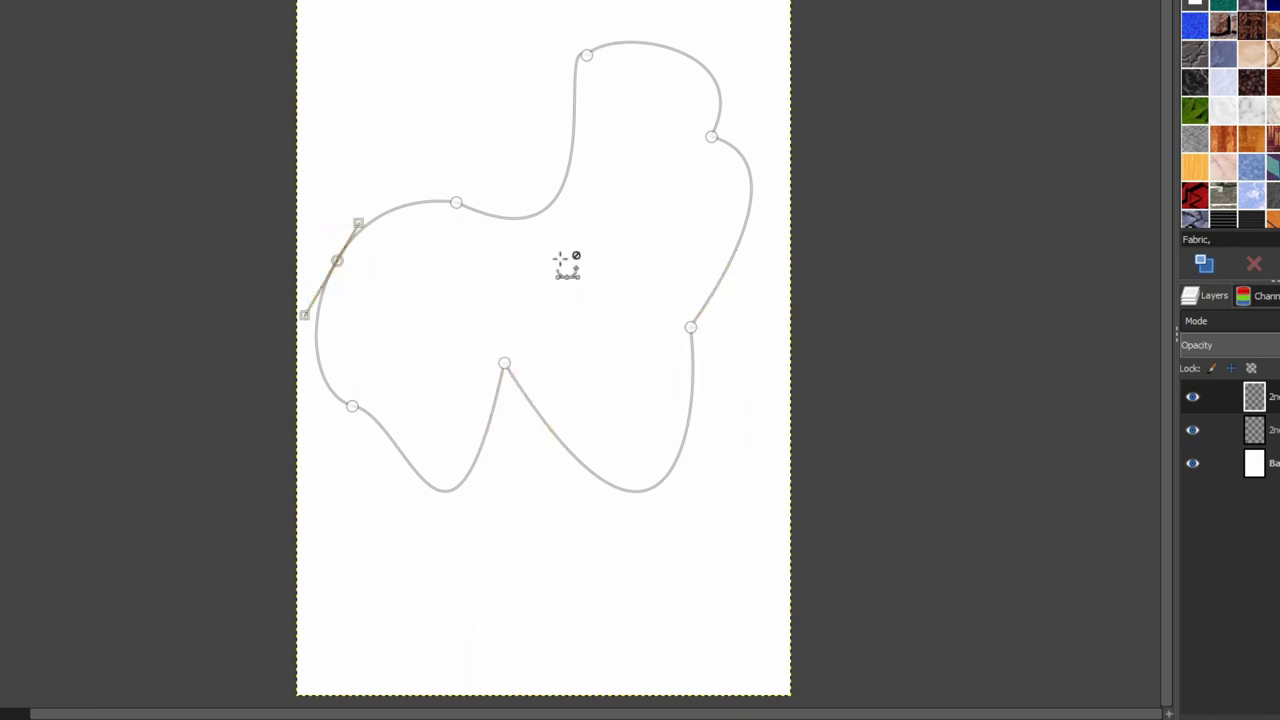
pyautogui.click(571, 150)
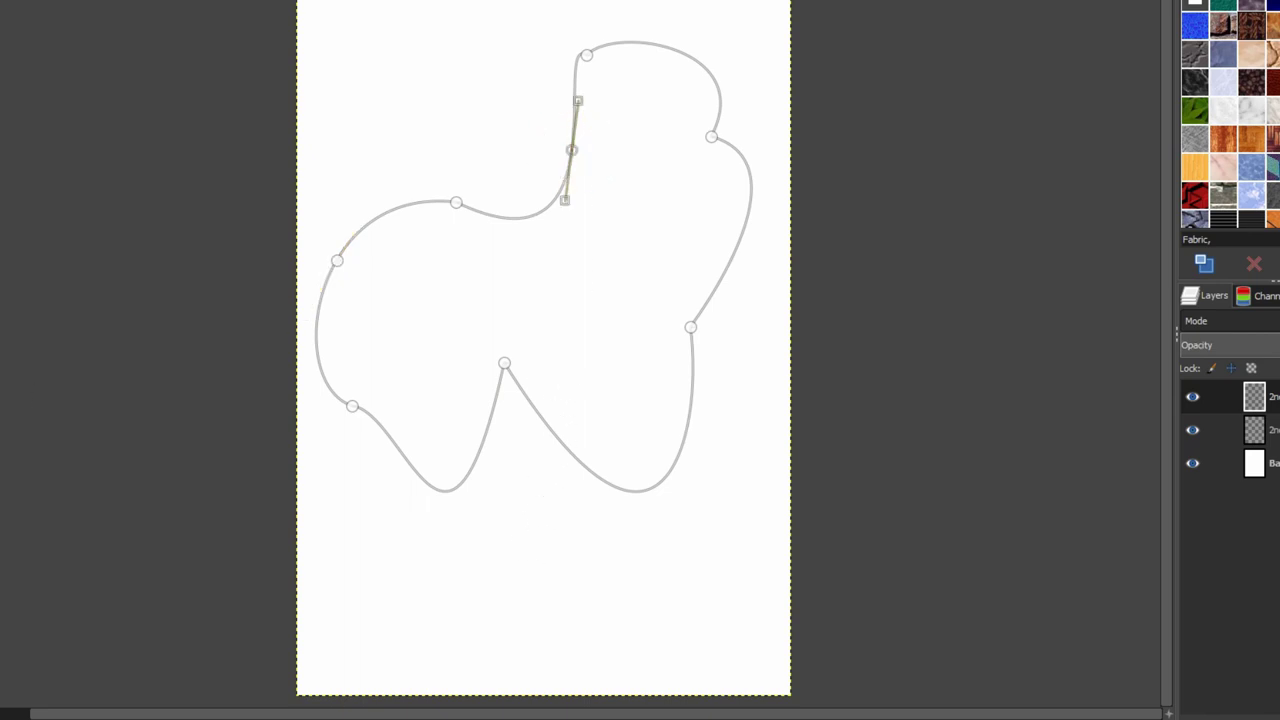
# Pull the left and top-middle anchors' handles apart to carve a sharp inward notch
pyautogui.click(337, 260)
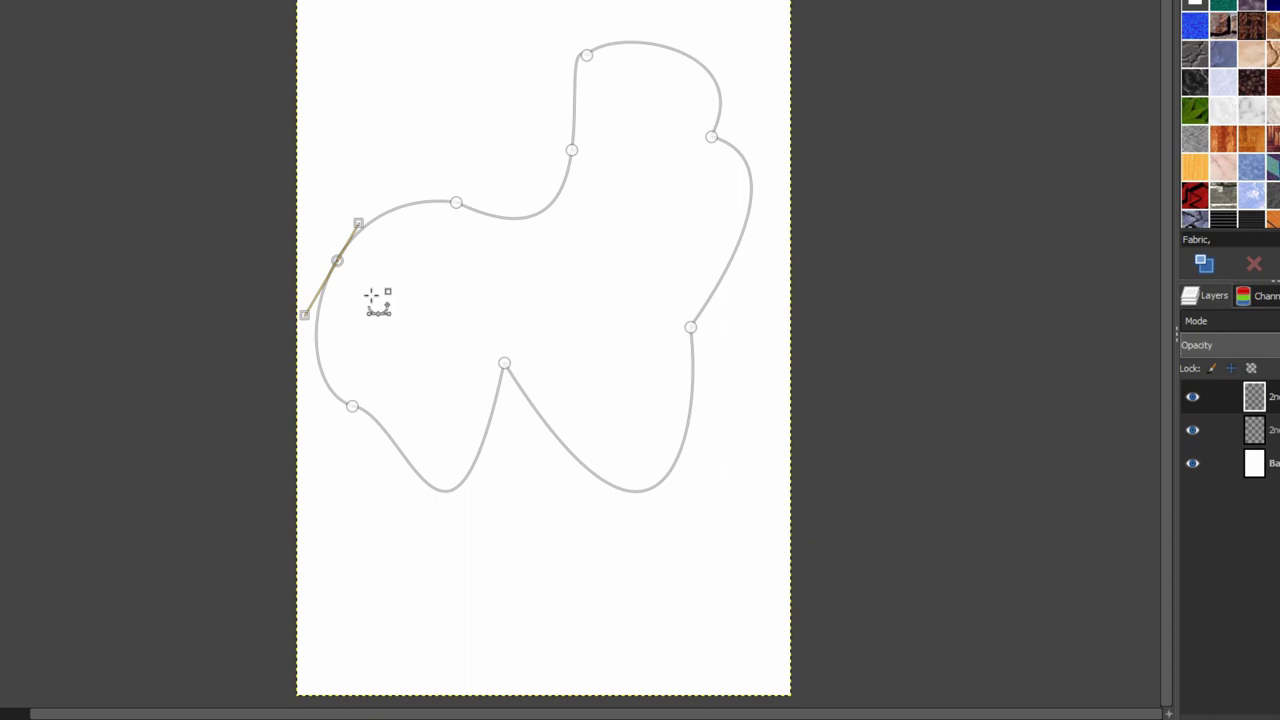
pyautogui.moveTo(360, 222); pyautogui.dragTo(481, 286)
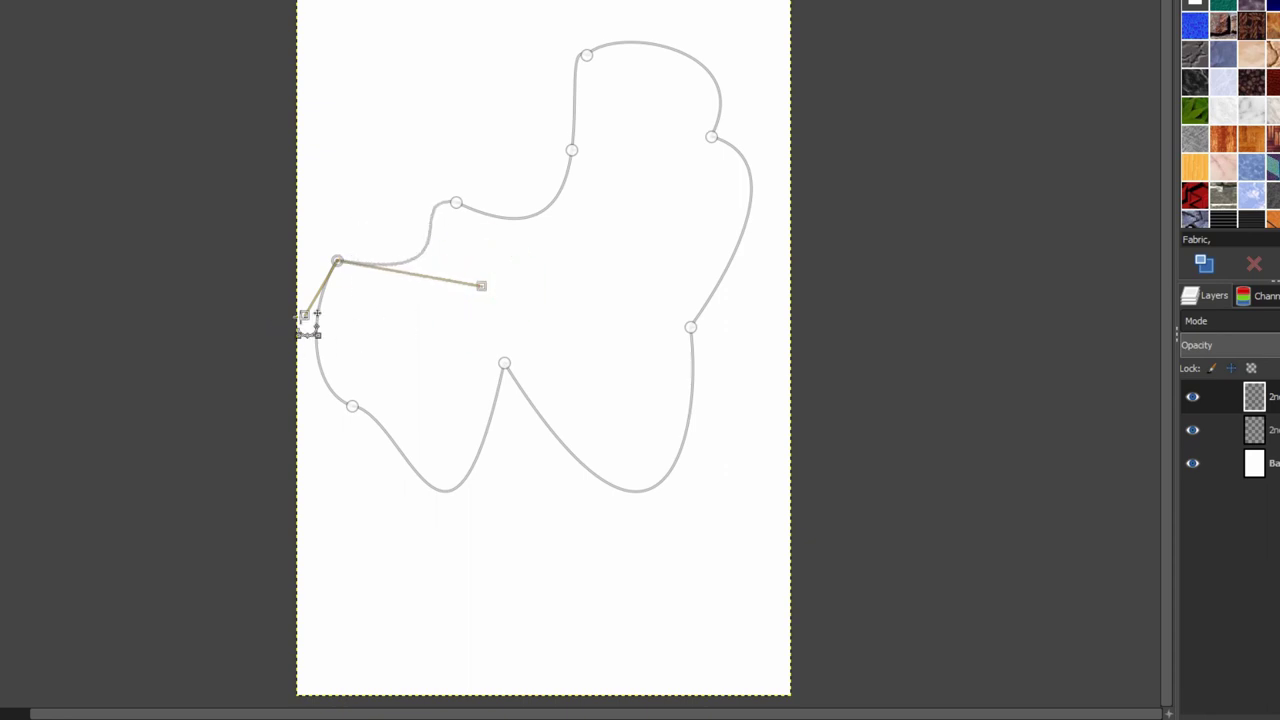
pyautogui.moveTo(304, 316); pyautogui.dragTo(438, 346)
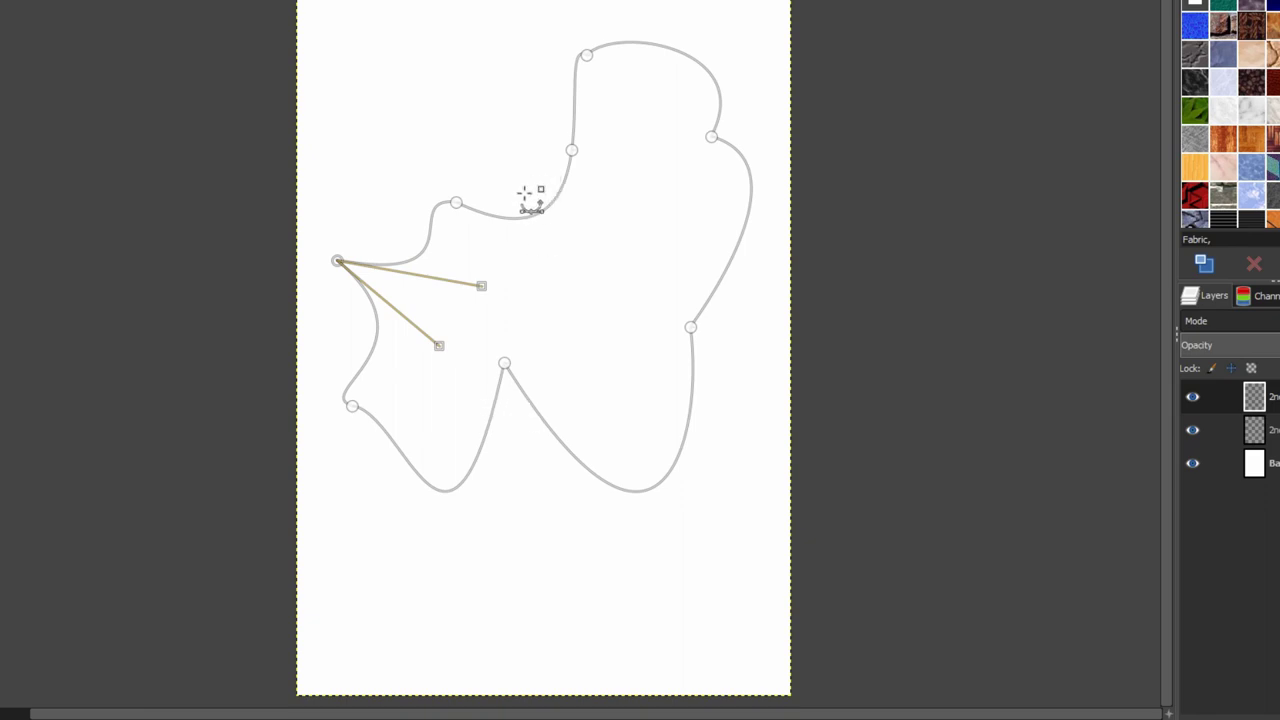
pyautogui.moveTo(571, 151); pyautogui.dragTo(649, 225)
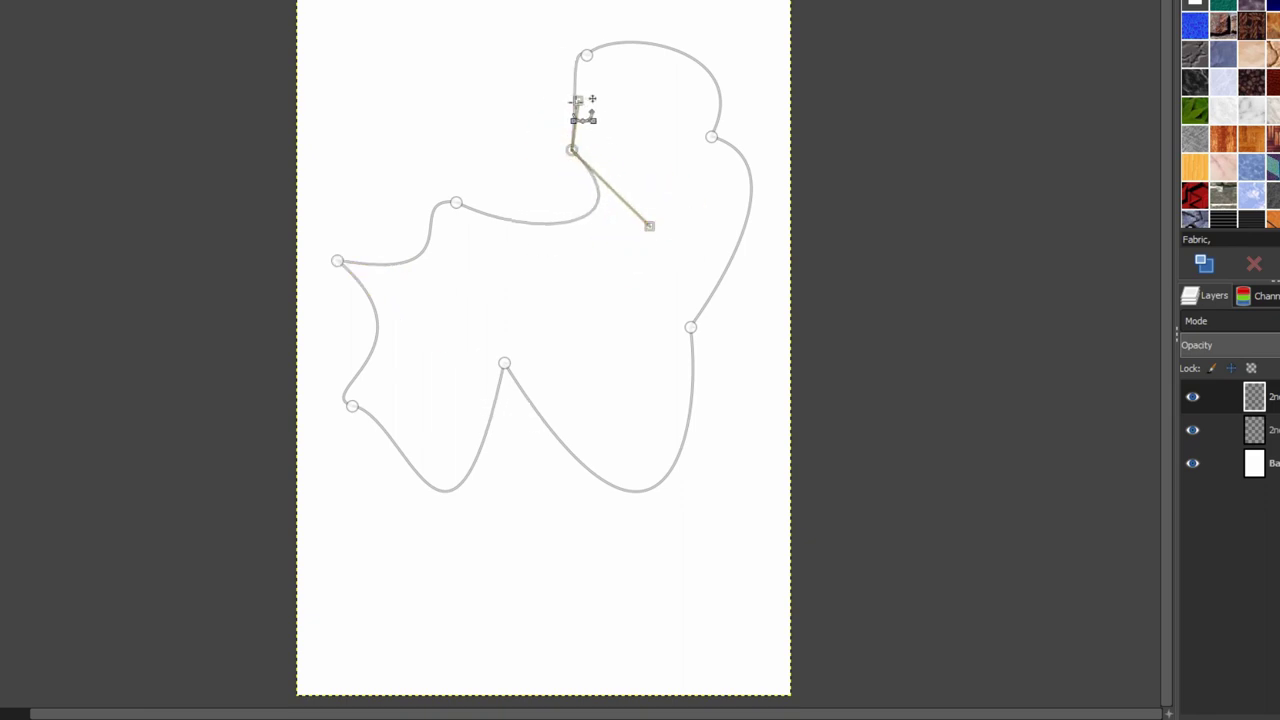
pyautogui.moveTo(578, 101); pyautogui.dragTo(670, 157)
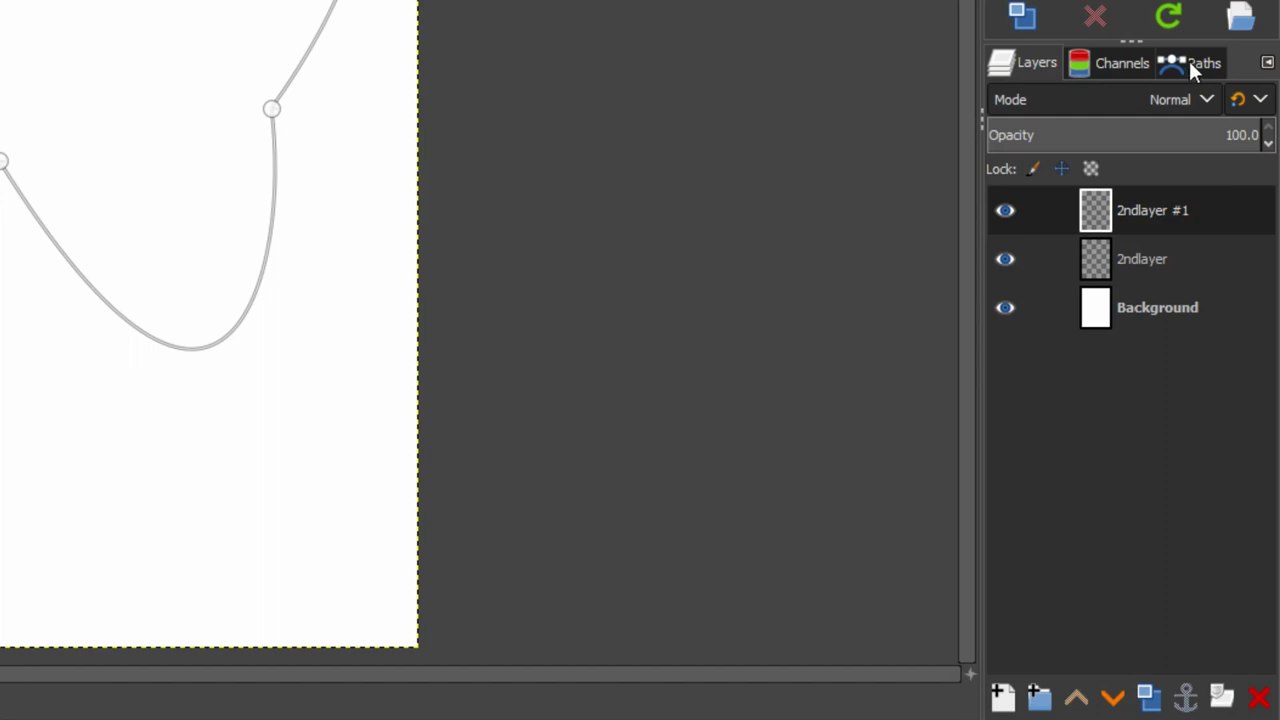
pyautogui.click(1186, 62)
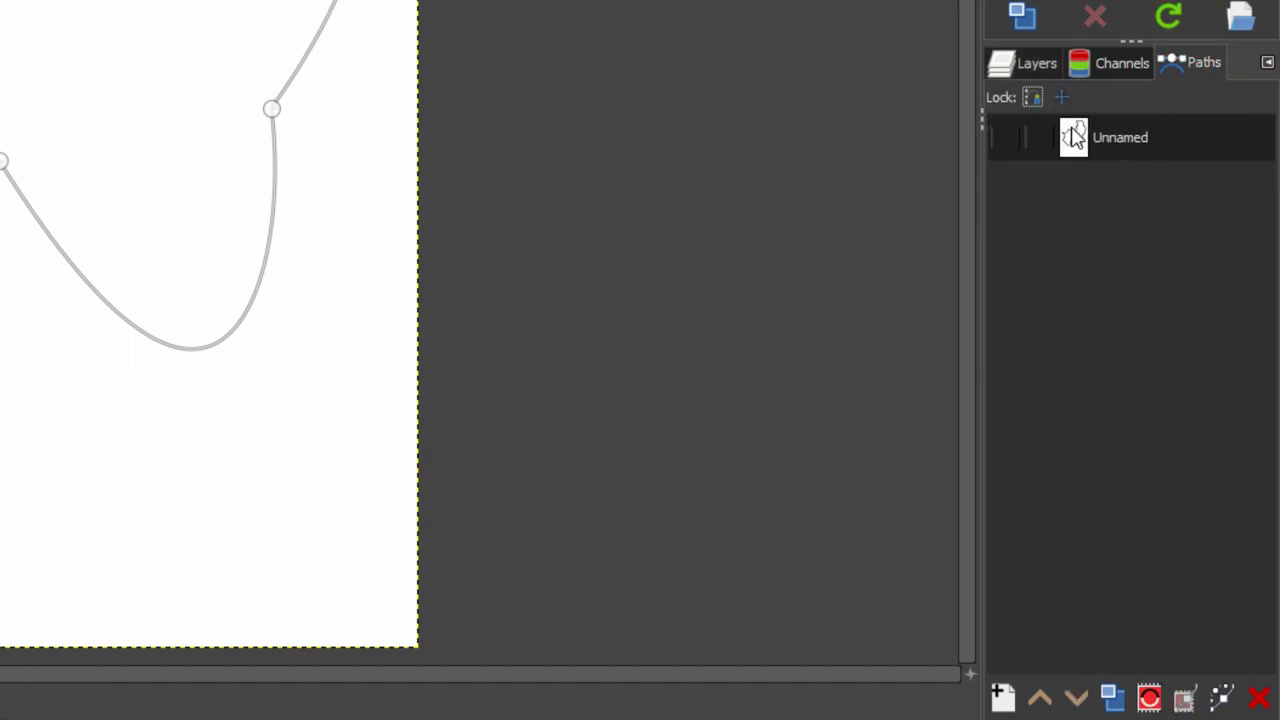
pyautogui.click(1034, 64)
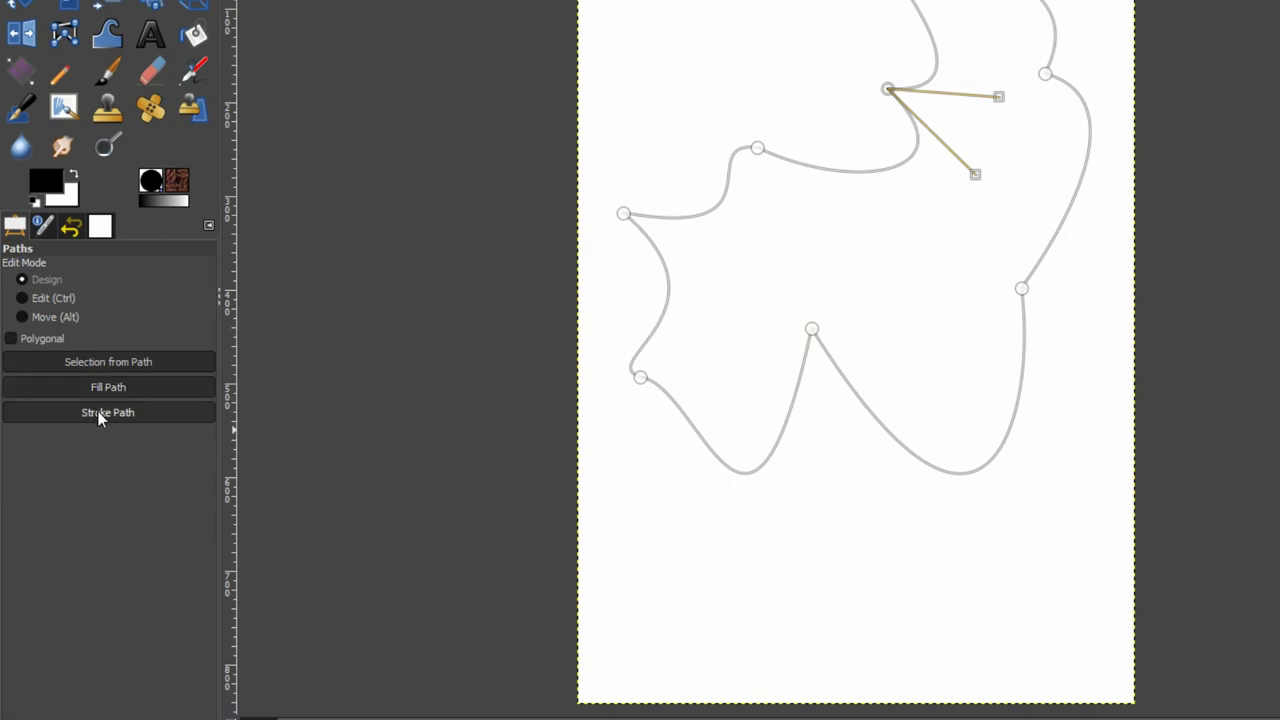
# Stroke the outline path with a 7 px solid black line
pyautogui.click(98, 411)
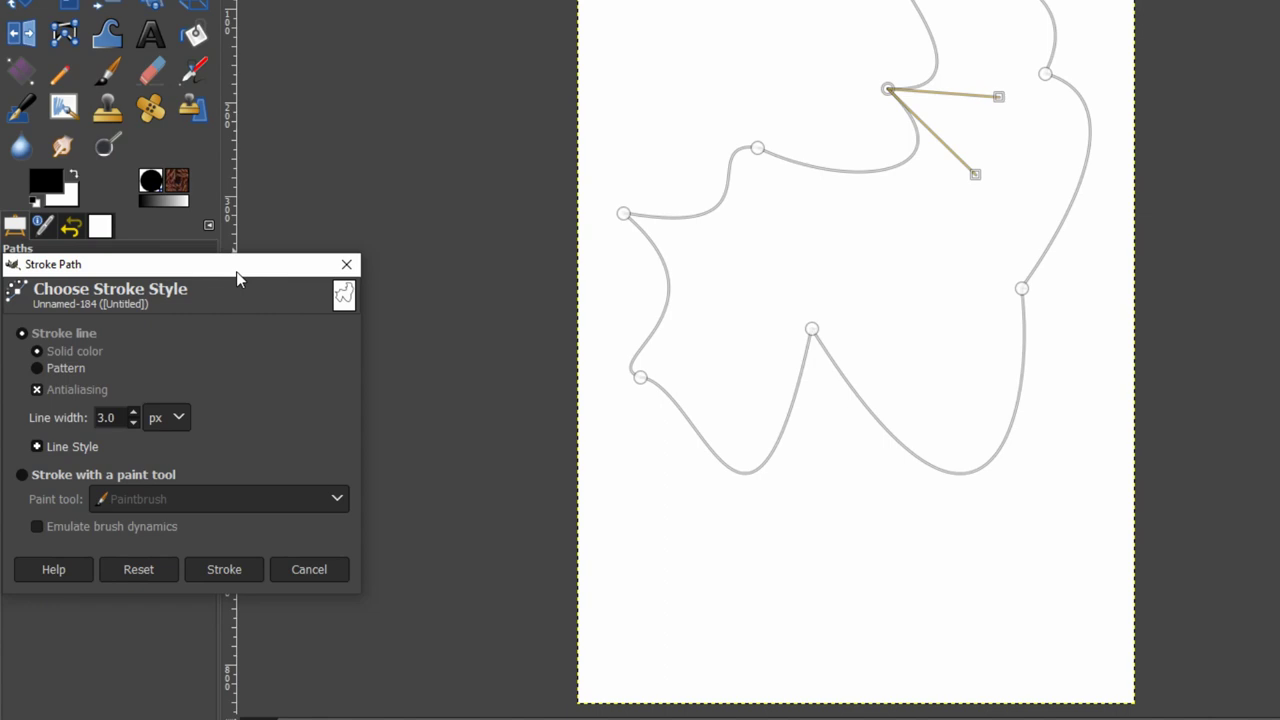
pyautogui.moveTo(238, 272); pyautogui.dragTo(422, 204)
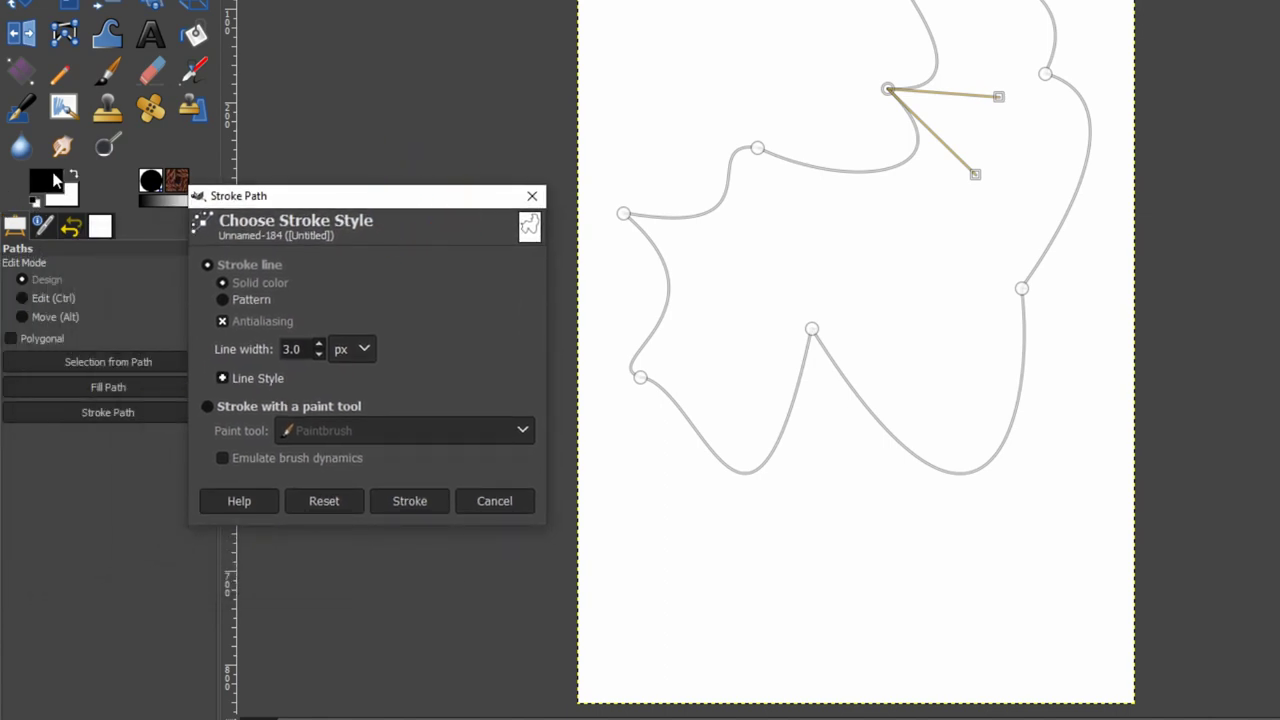
pyautogui.click(319, 344)
pyautogui.click(319, 344)
pyautogui.click(319, 344)
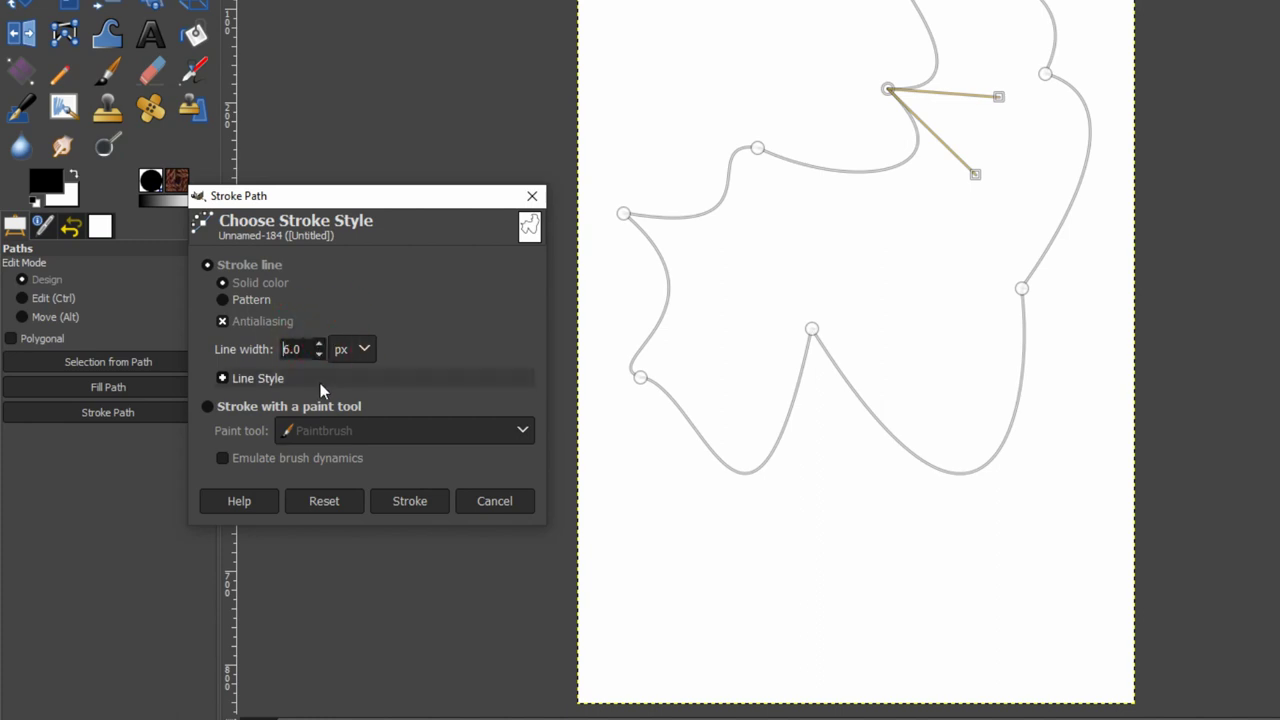
pyautogui.click(319, 343)
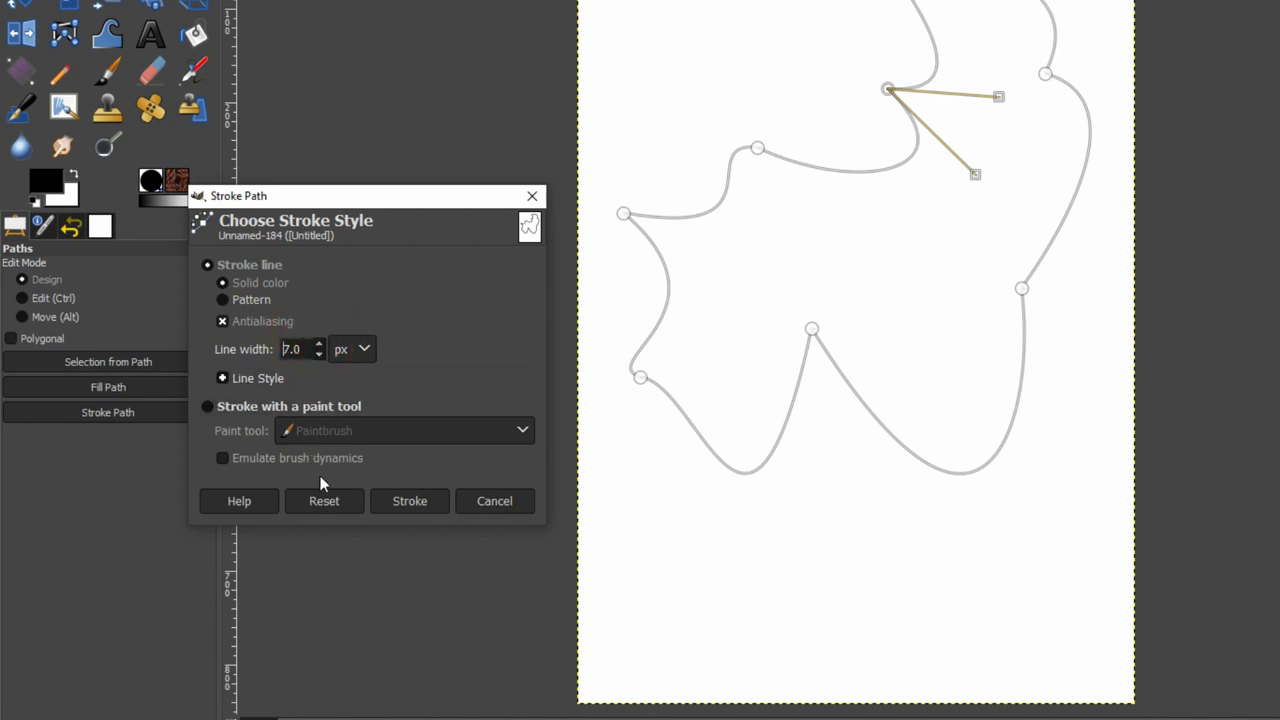
pyautogui.click(410, 503)
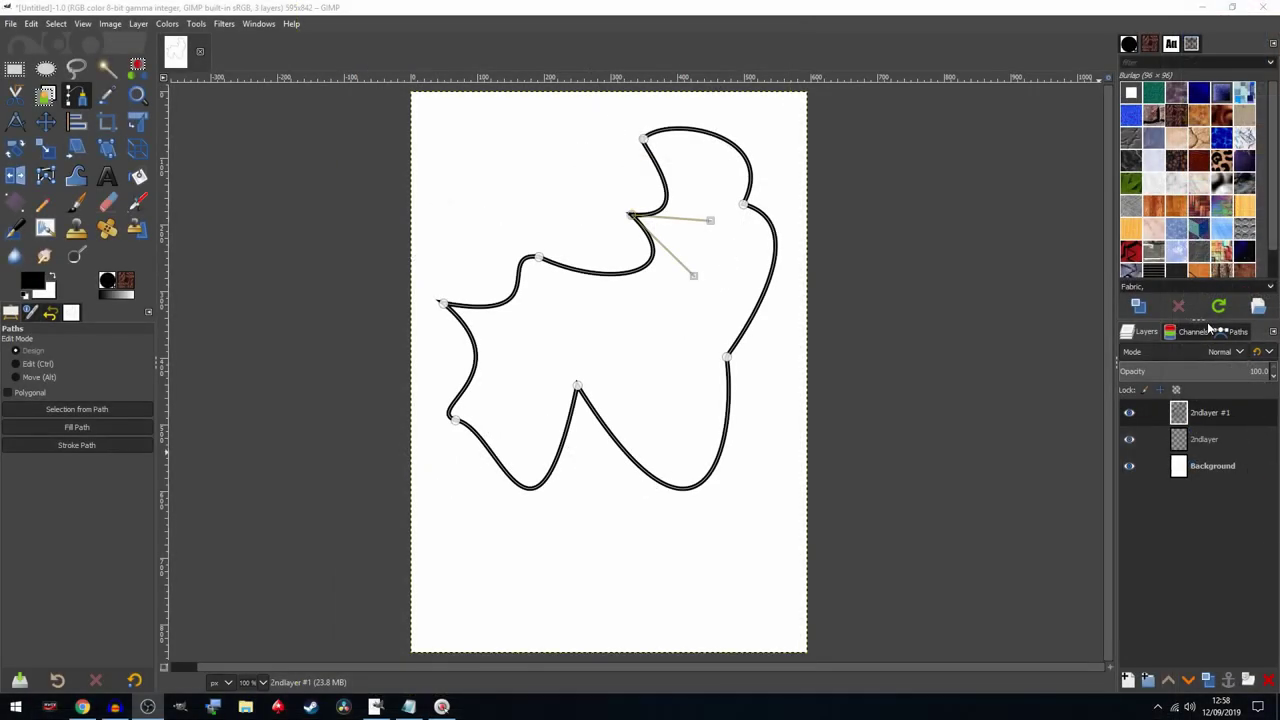
# Hide the Unnamed path so only the black stroked outline remains visible
pyautogui.click(1233, 332)
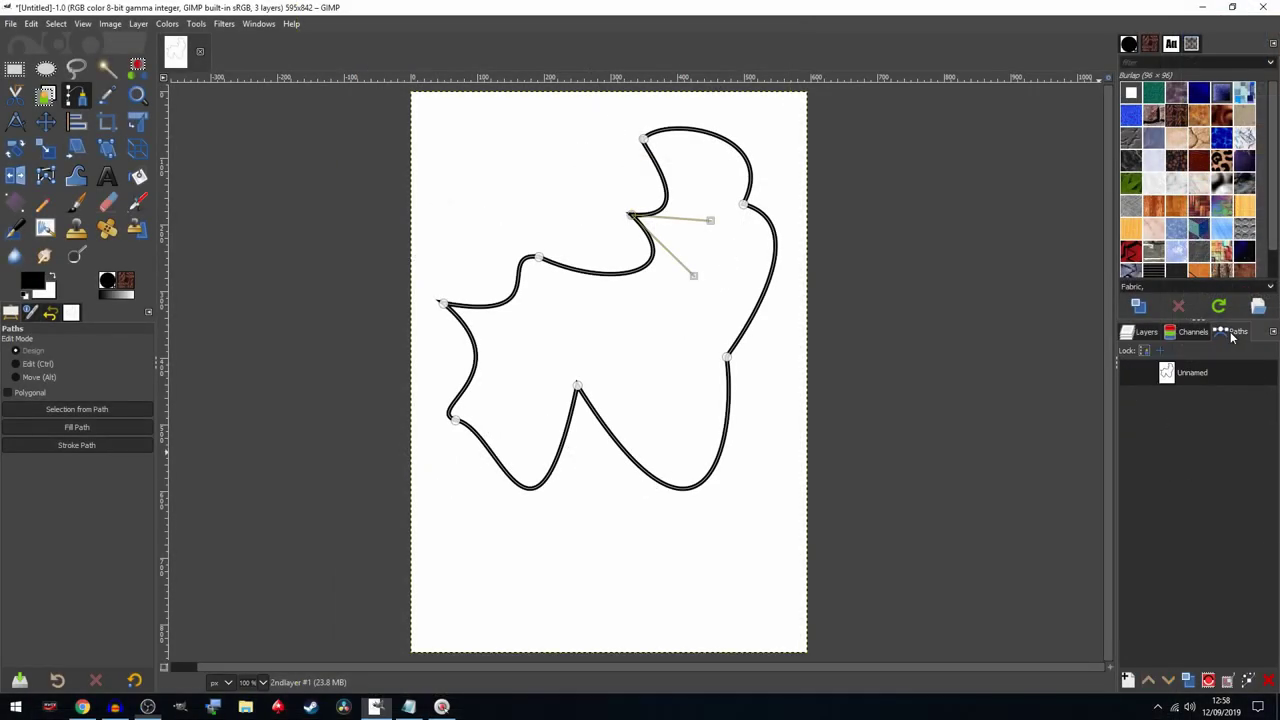
pyautogui.click(1127, 374)
pyautogui.click(1128, 374)
pyautogui.click(1128, 374)
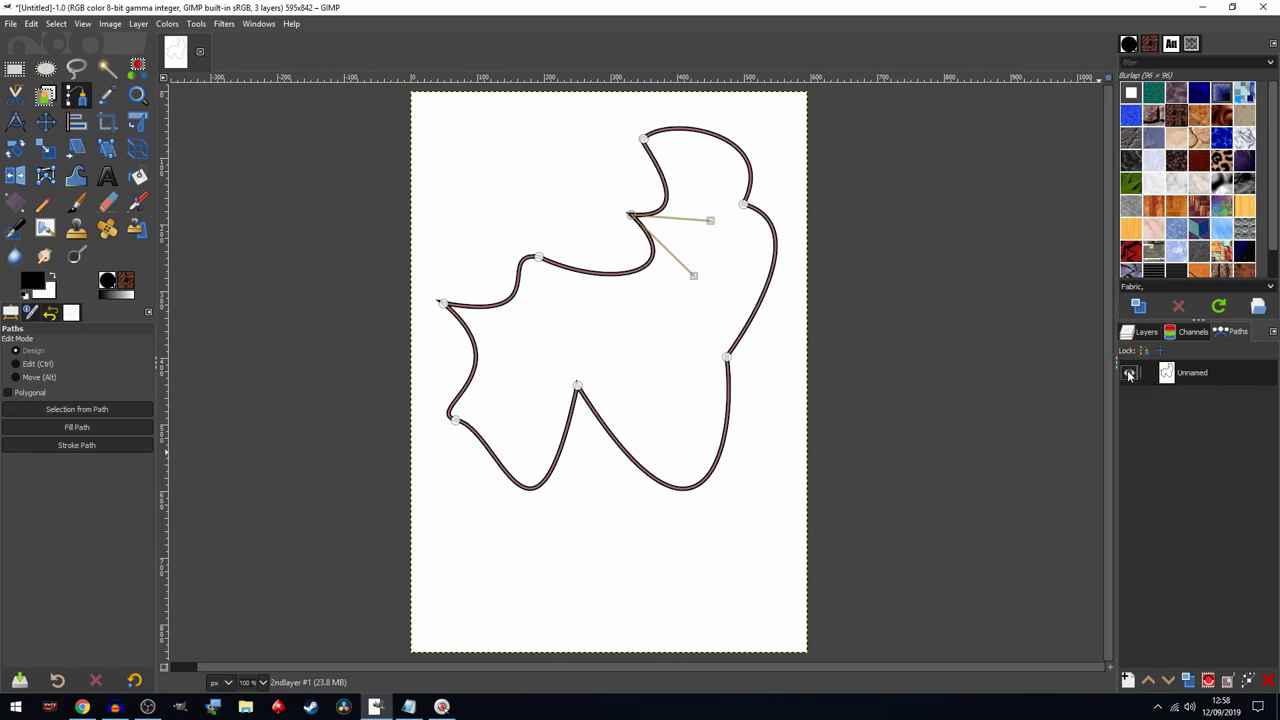
pyautogui.click(1128, 374)
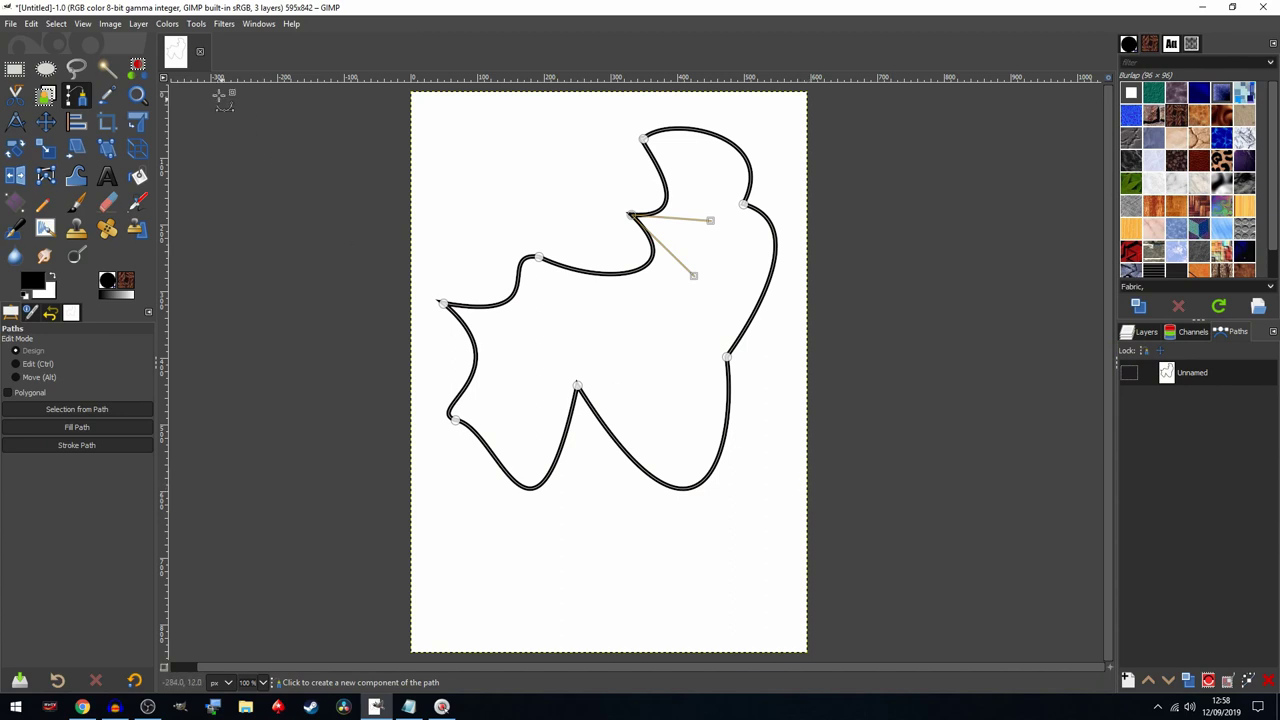
pyautogui.click(14, 68)
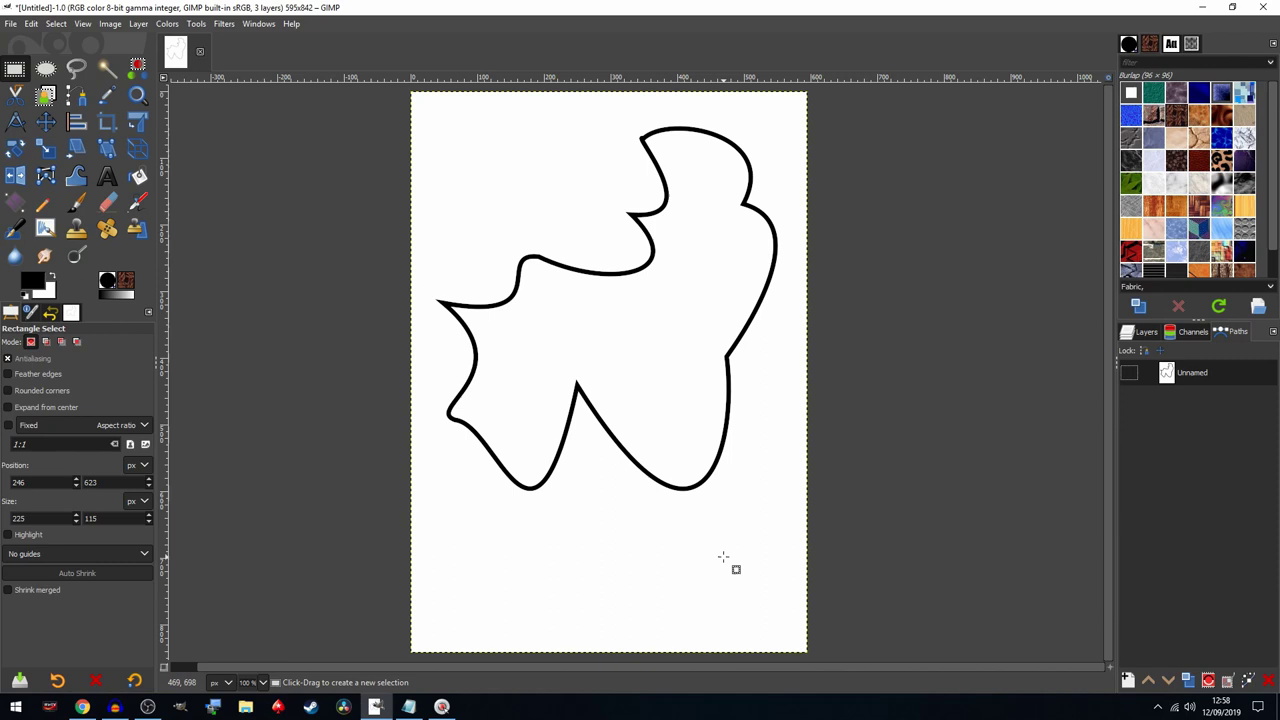
# Make 2ndlayer active, show the Unnamed path, and hide the stroked 2ndlayer #1
pyautogui.click(1145, 335)
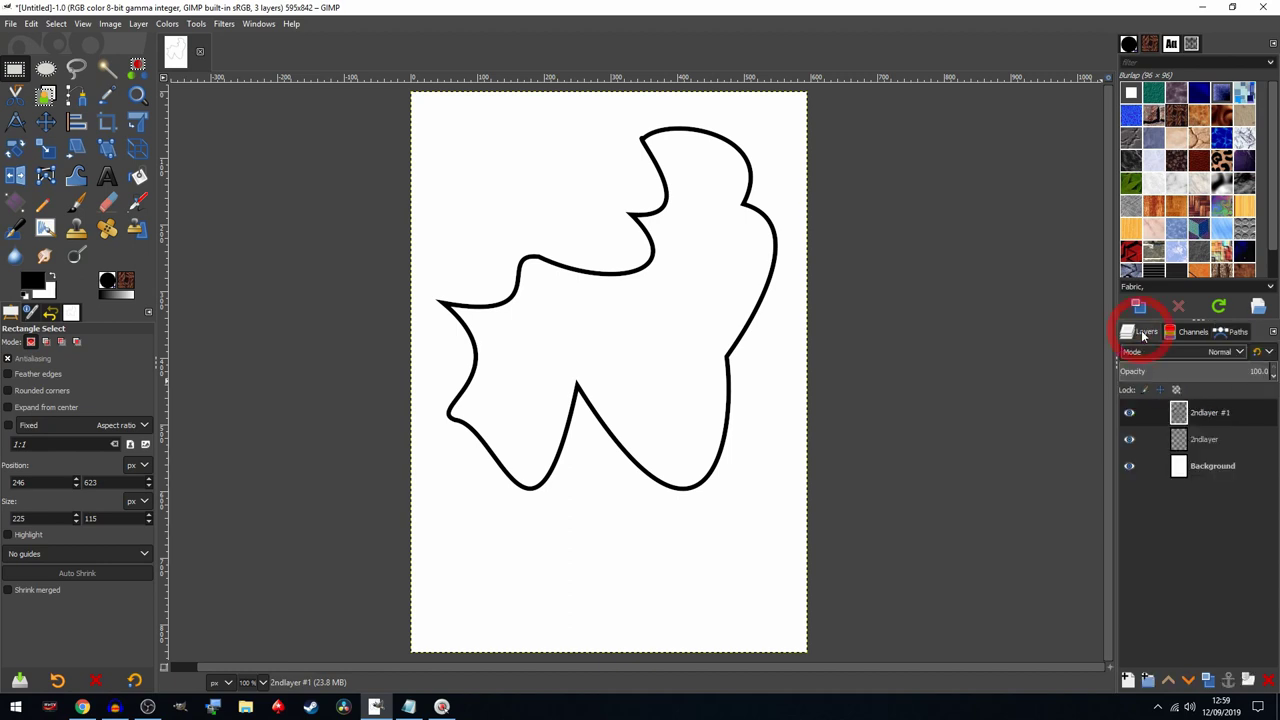
pyautogui.click(1199, 441)
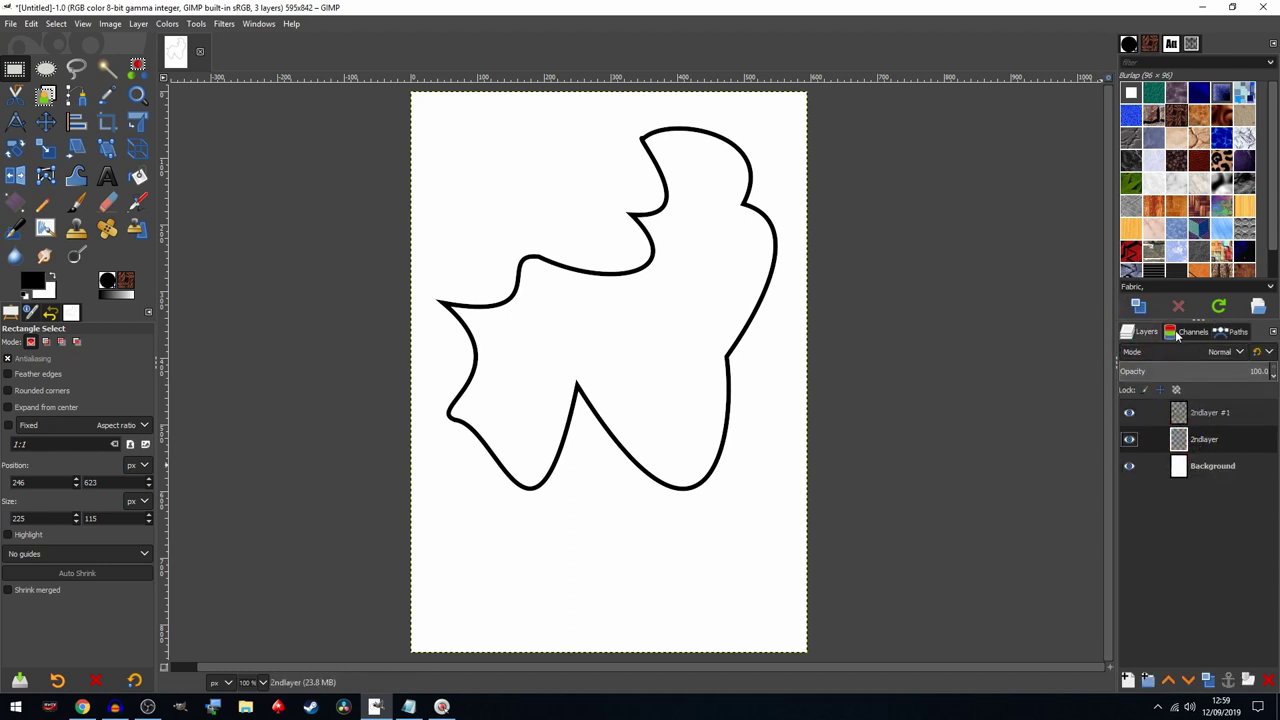
pyautogui.click(1228, 334)
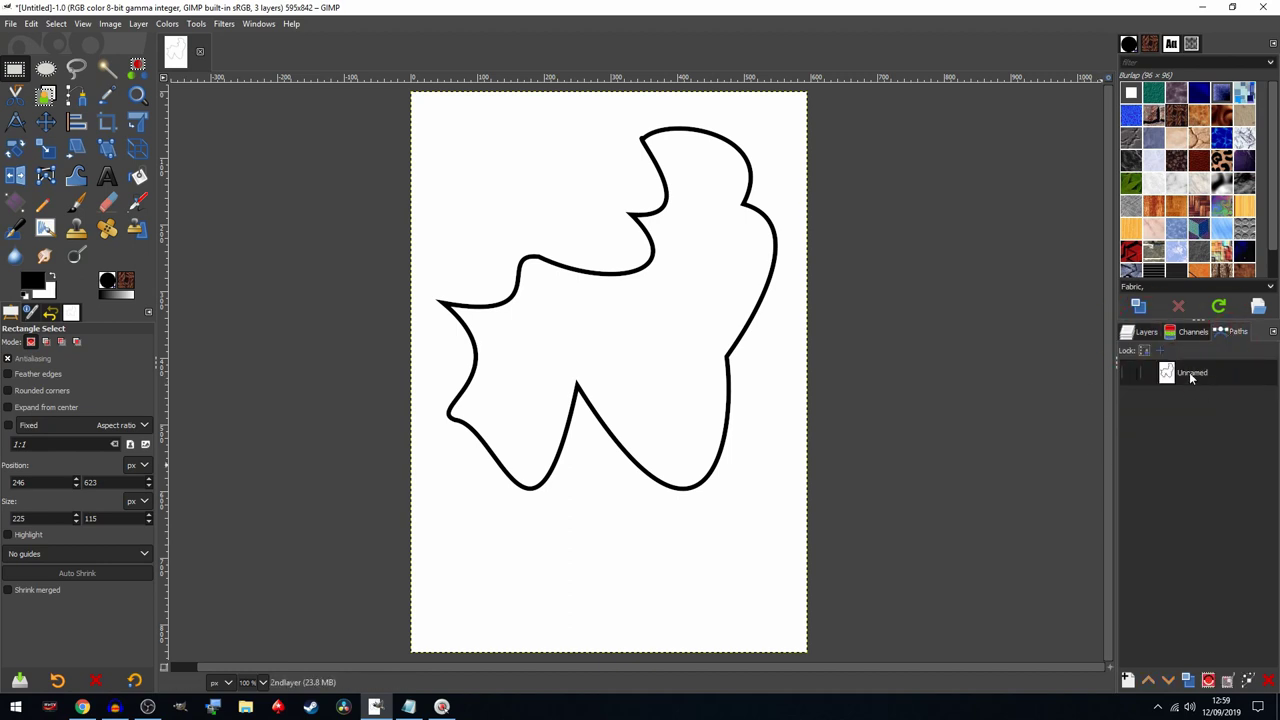
pyautogui.click(1127, 375)
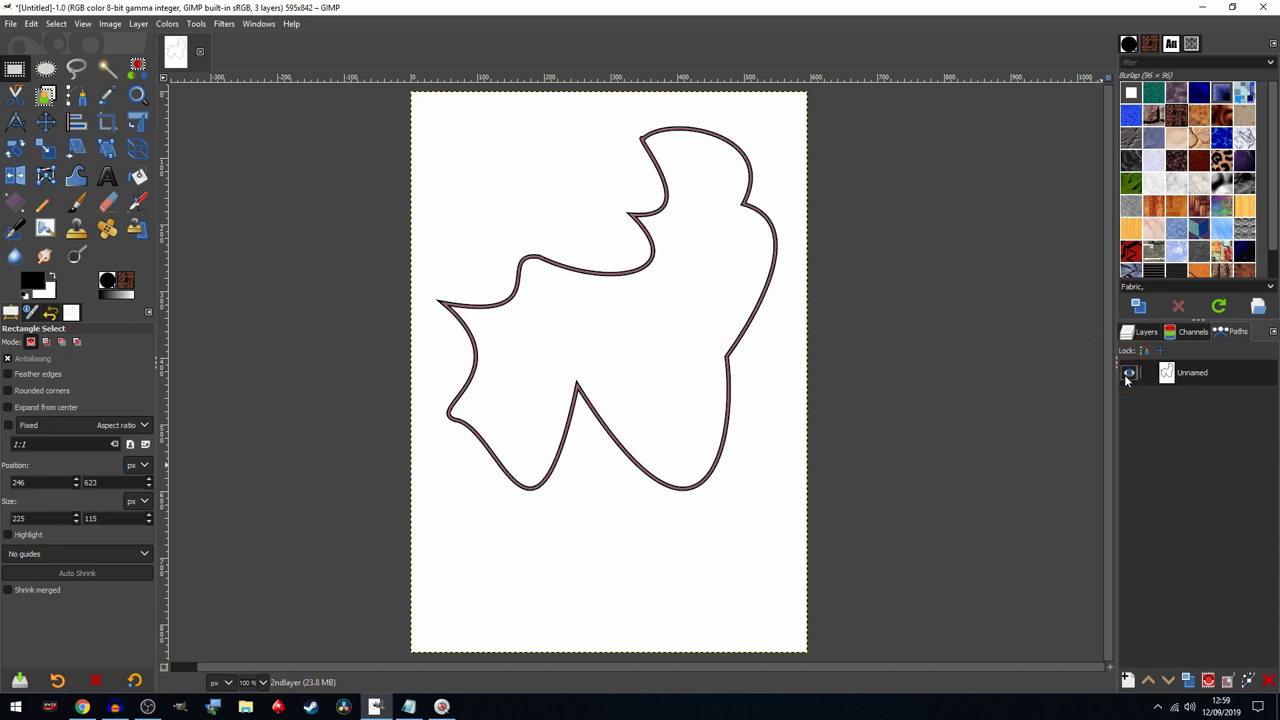
pyautogui.click(1142, 332)
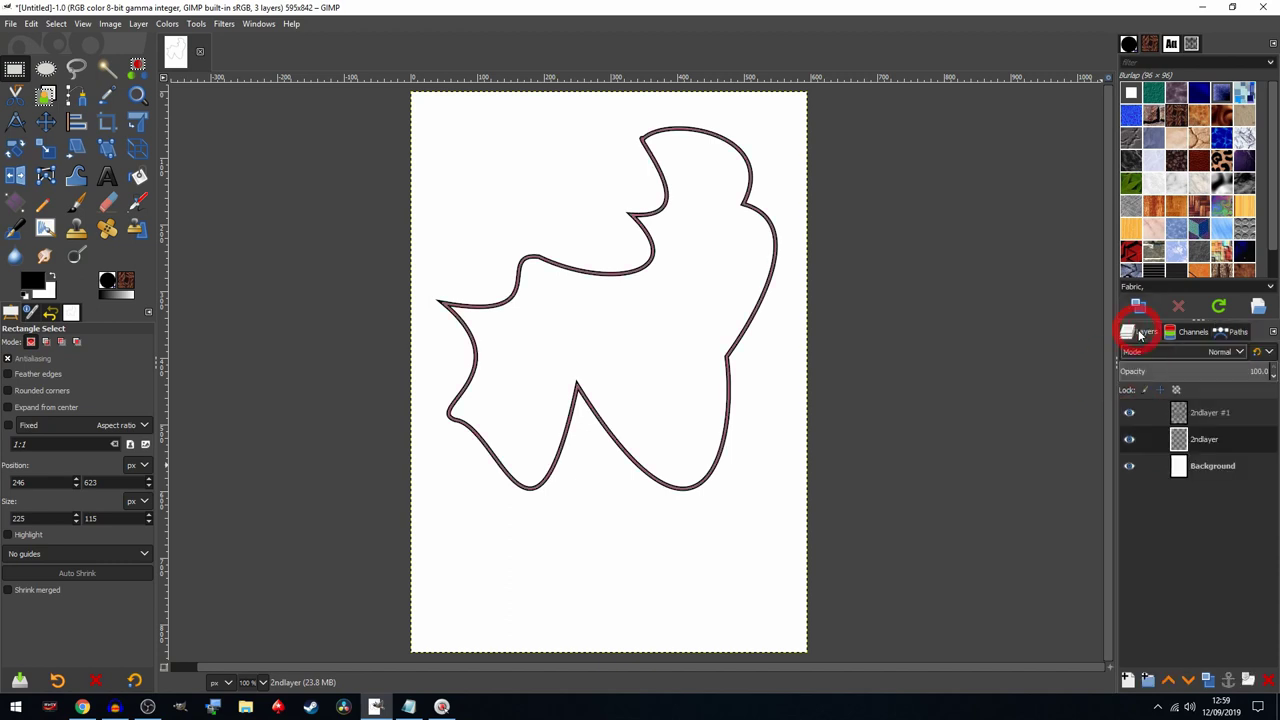
pyautogui.click(1130, 414)
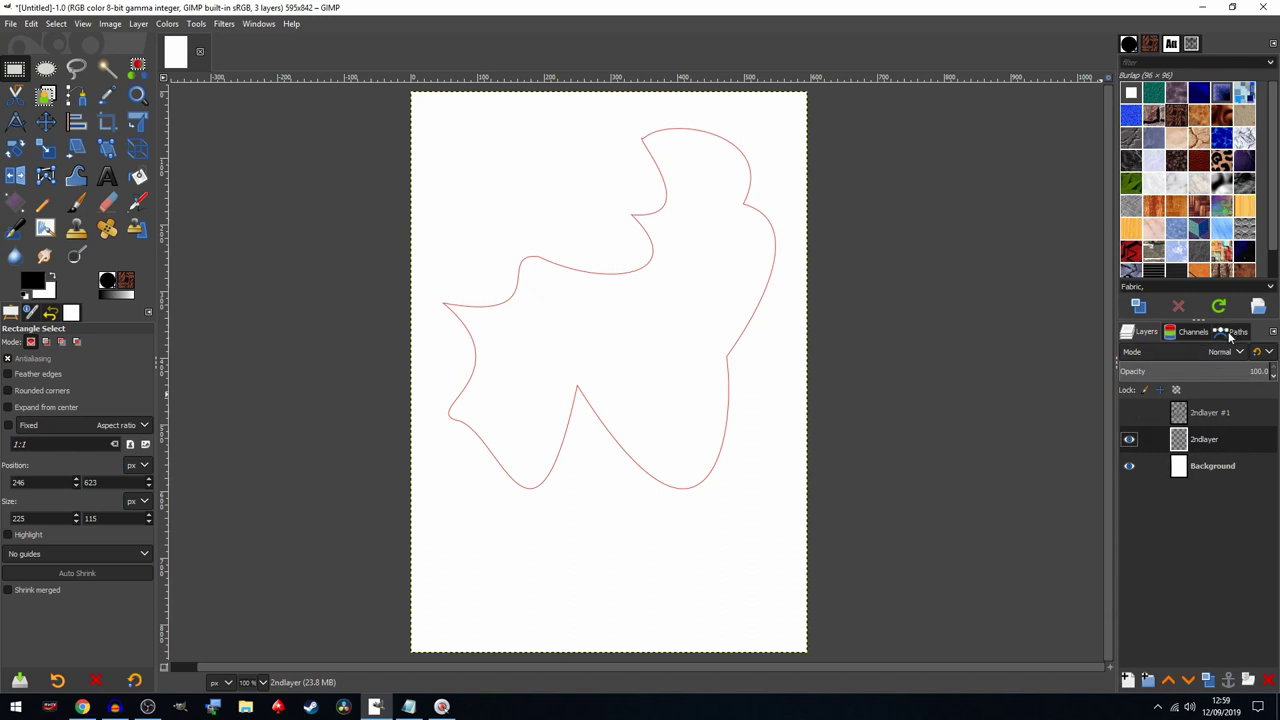
# Push the path's right anchor outward and pull the lower notch up toward the centre
pyautogui.click(77, 96)
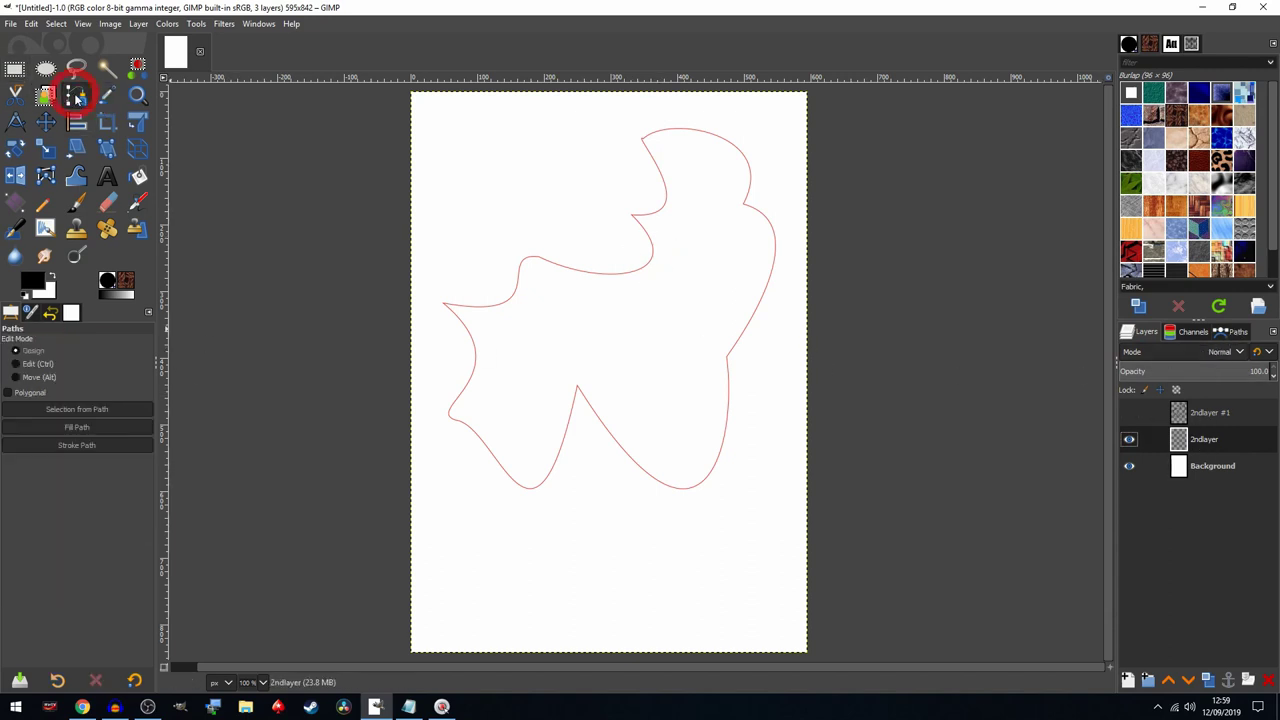
pyautogui.click(583, 270)
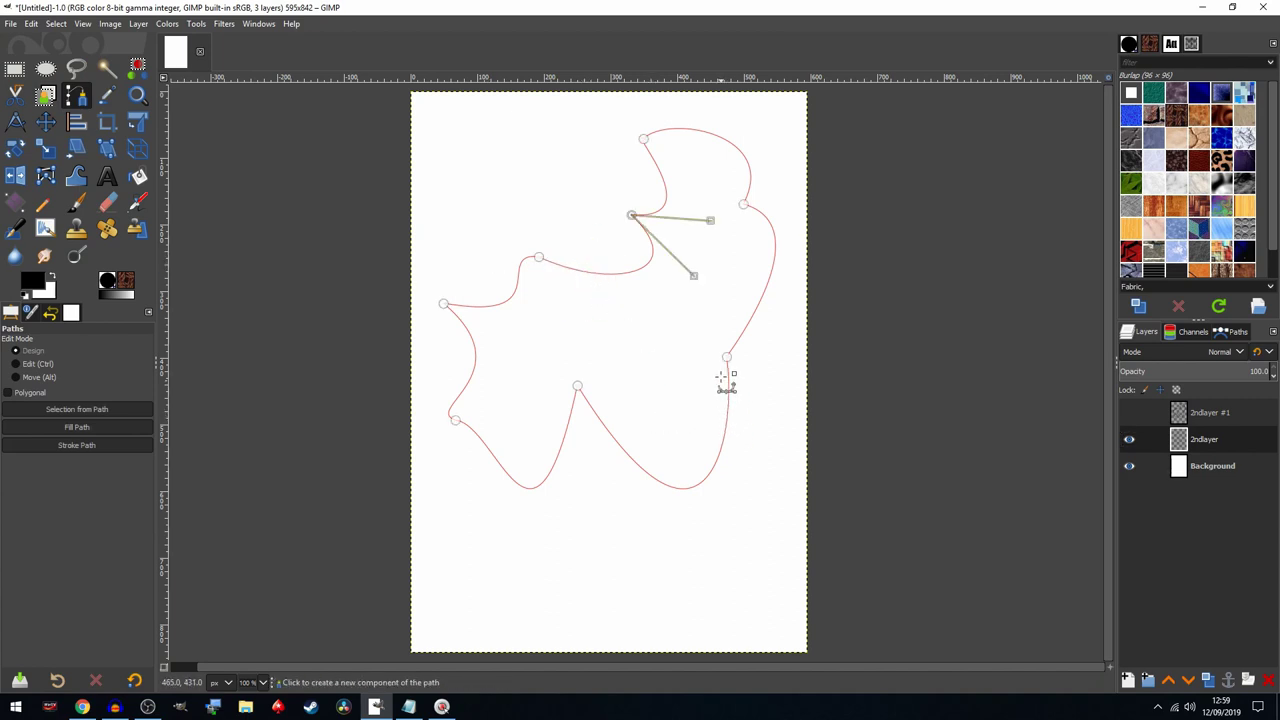
pyautogui.moveTo(728, 358); pyautogui.dragTo(763, 397)
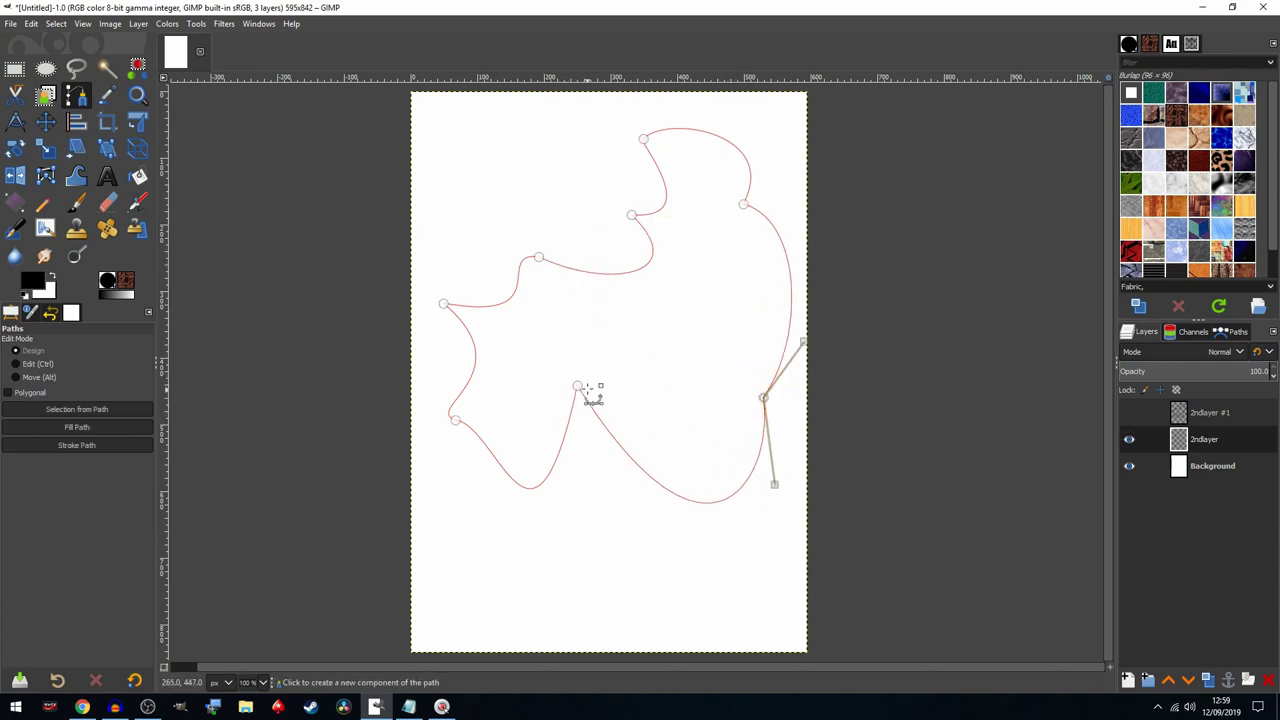
pyautogui.moveTo(578, 388); pyautogui.dragTo(560, 330)
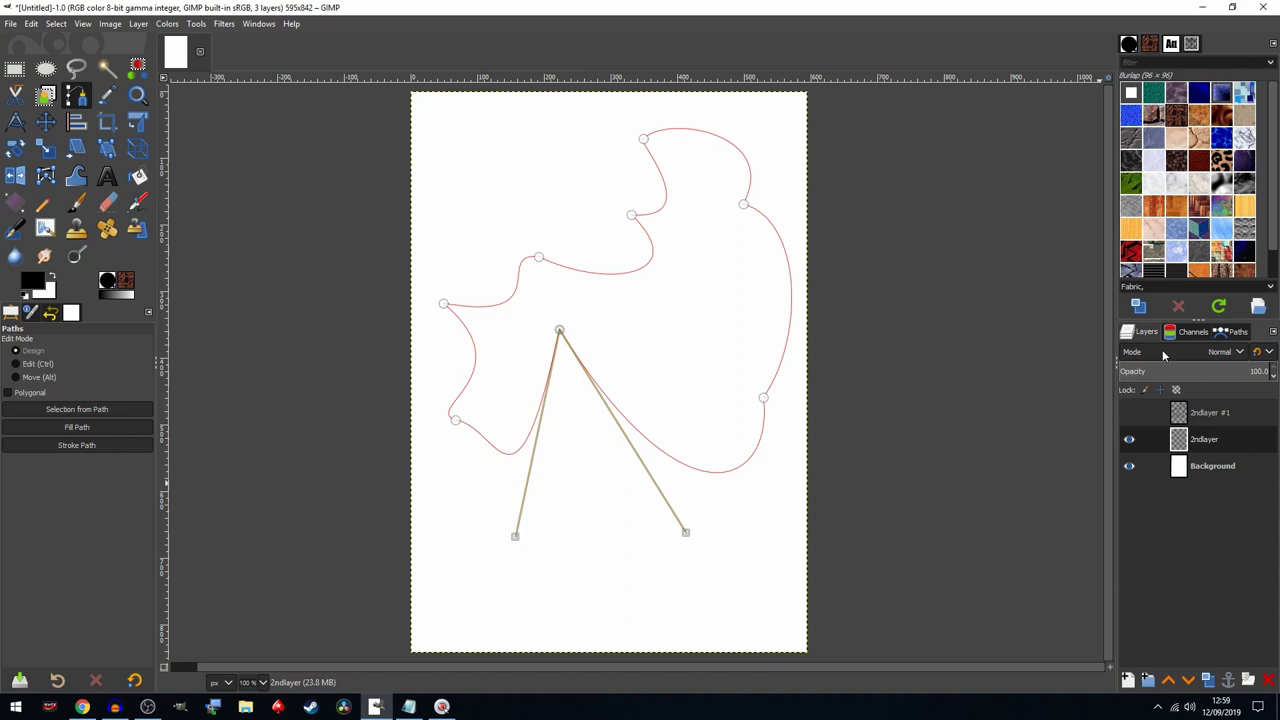
# Create a new path named Path and place a closed loop of anchors over the motif
pyautogui.click(1236, 334)
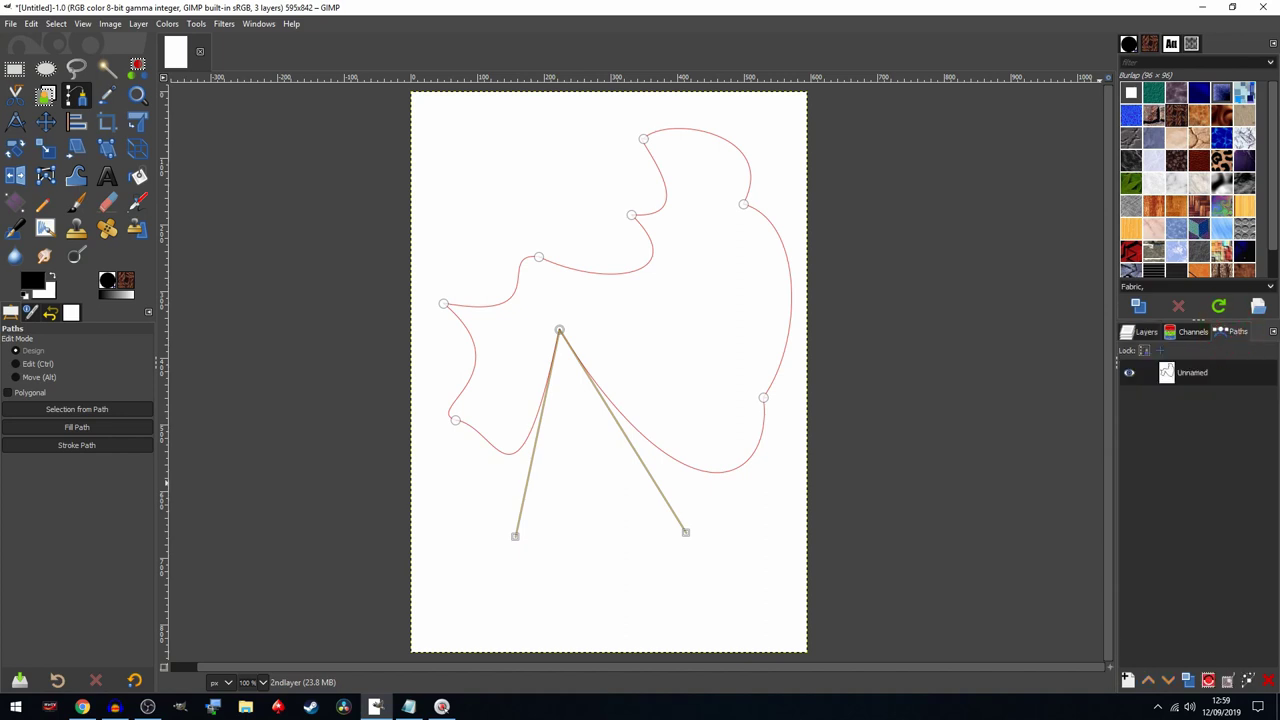
pyautogui.click(1128, 680)
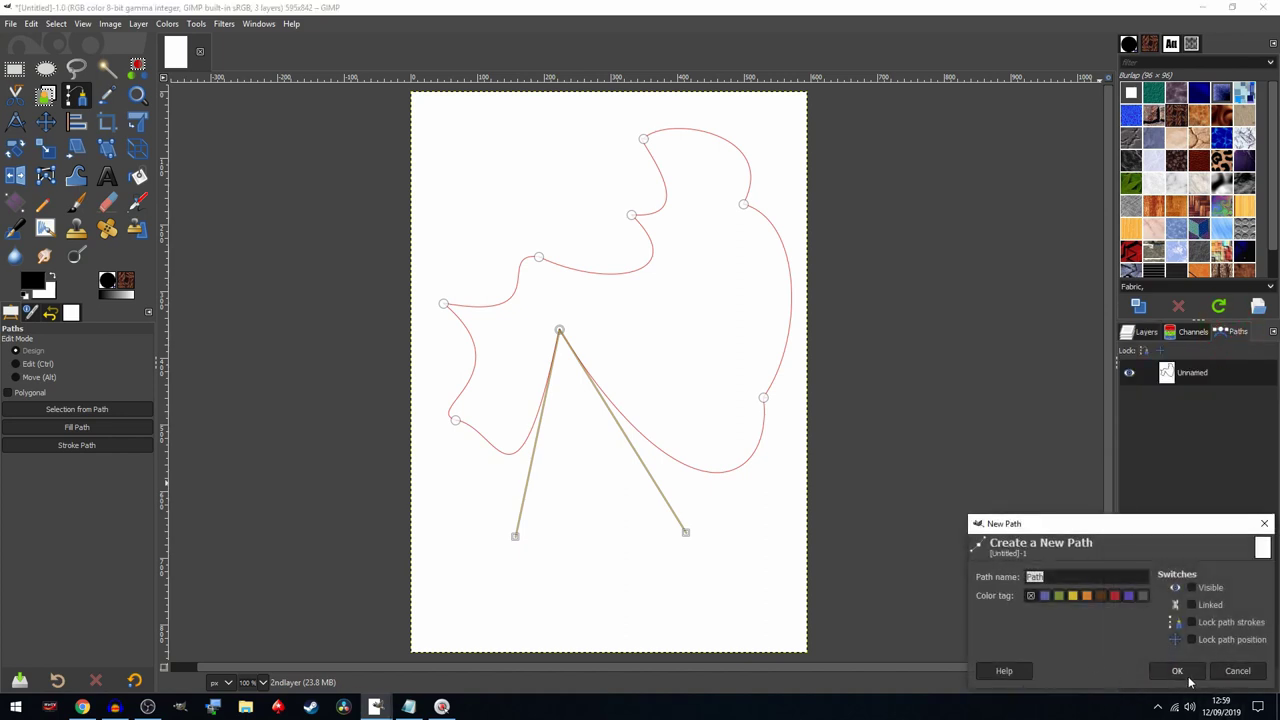
pyautogui.click(1176, 670)
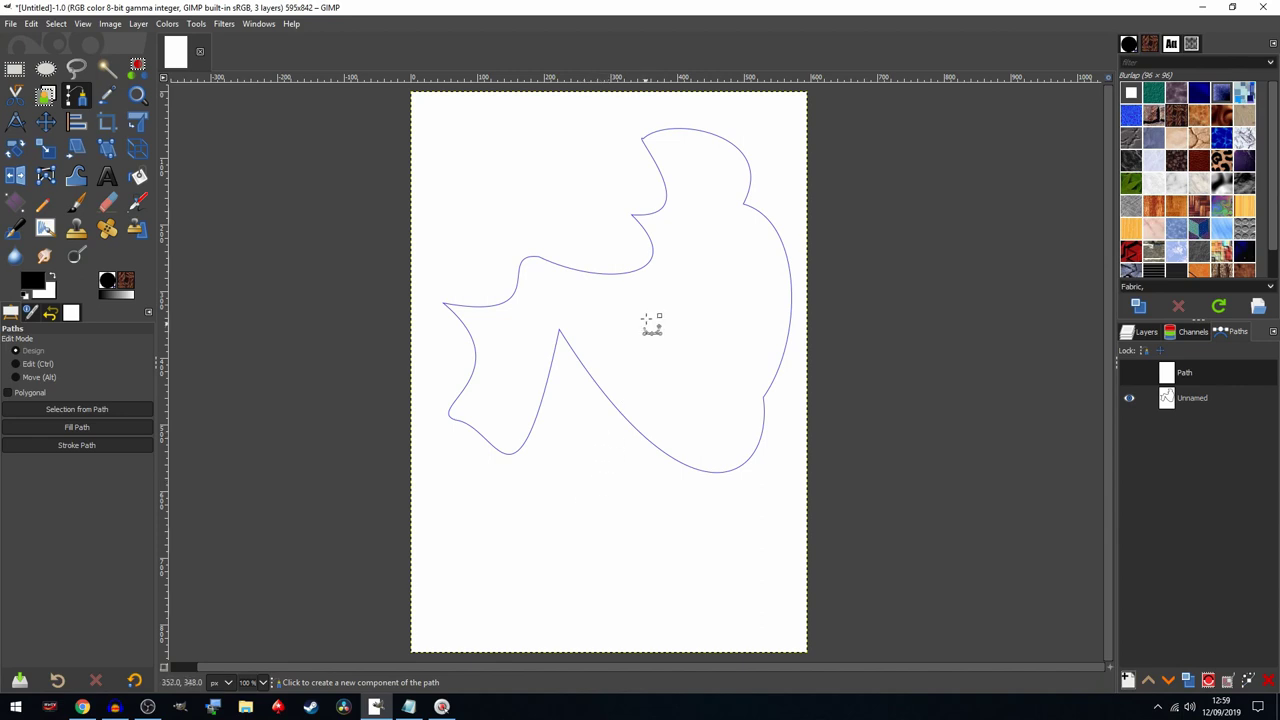
pyautogui.click(519, 161)
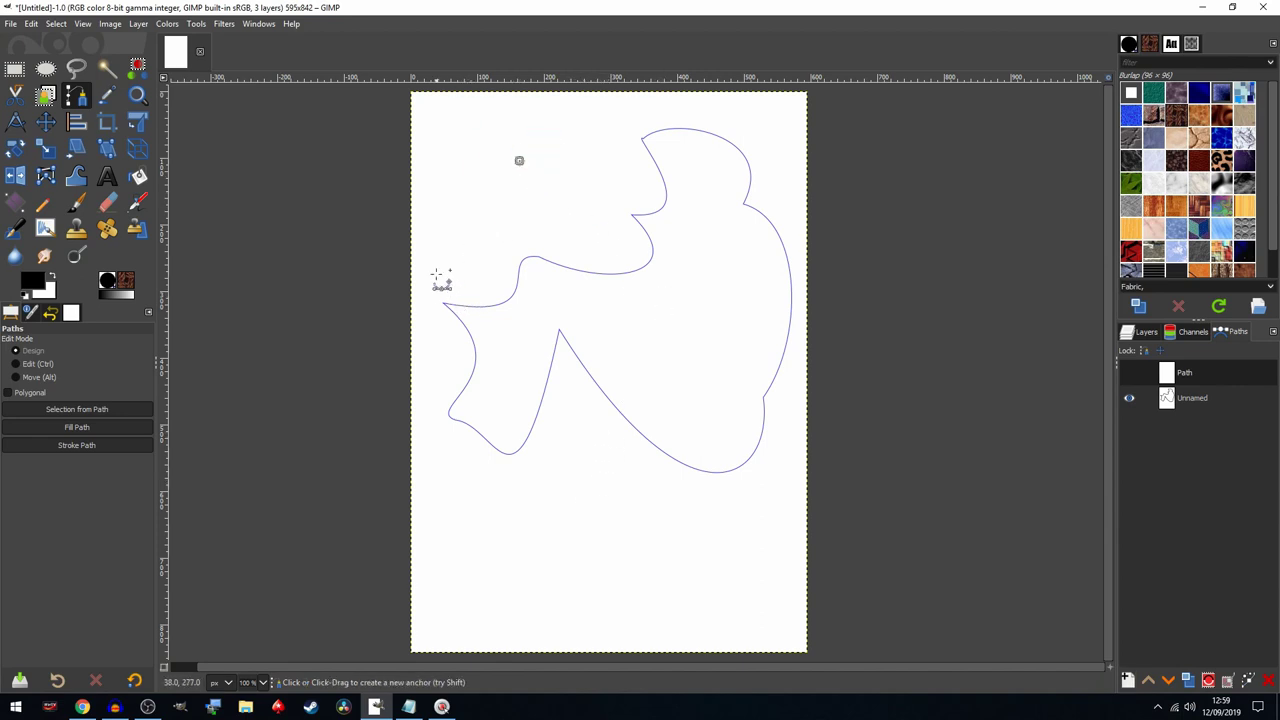
pyautogui.click(440, 242)
pyautogui.click(711, 392)
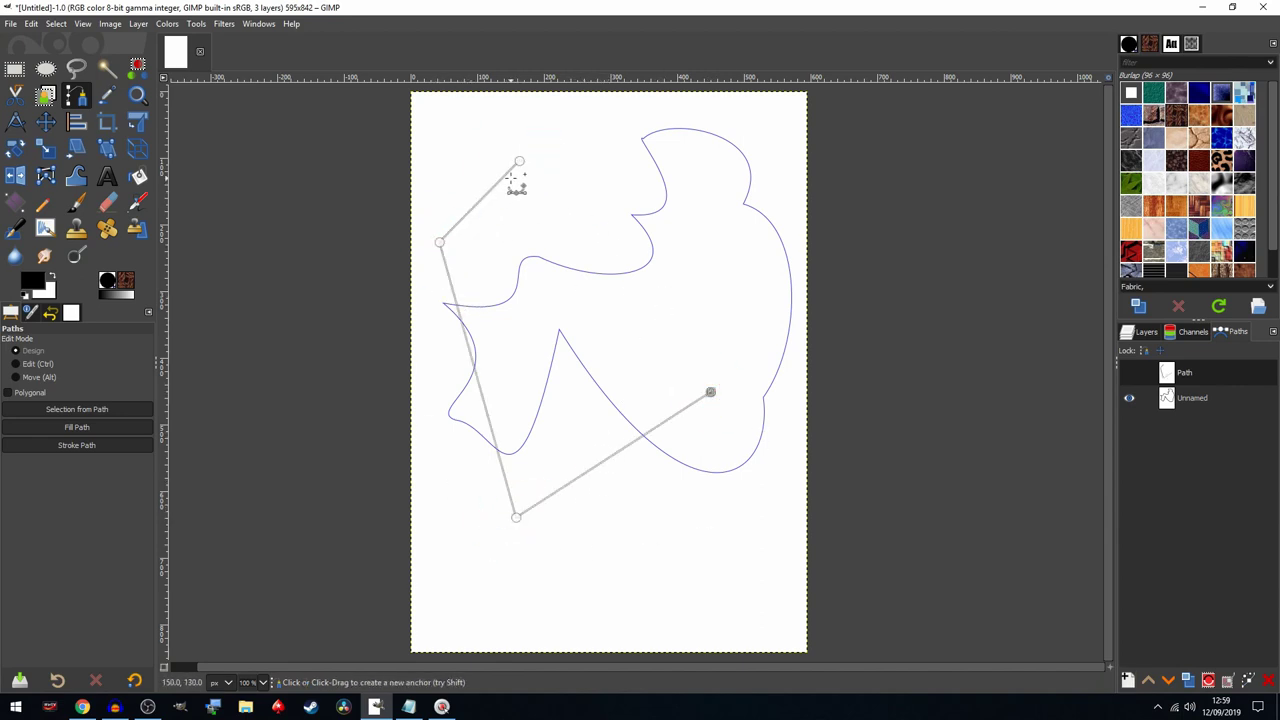
pyautogui.click(519, 161)
pyautogui.keyDown('ctrl'); pyautogui.click(710, 392); pyautogui.keyUp('ctrl')
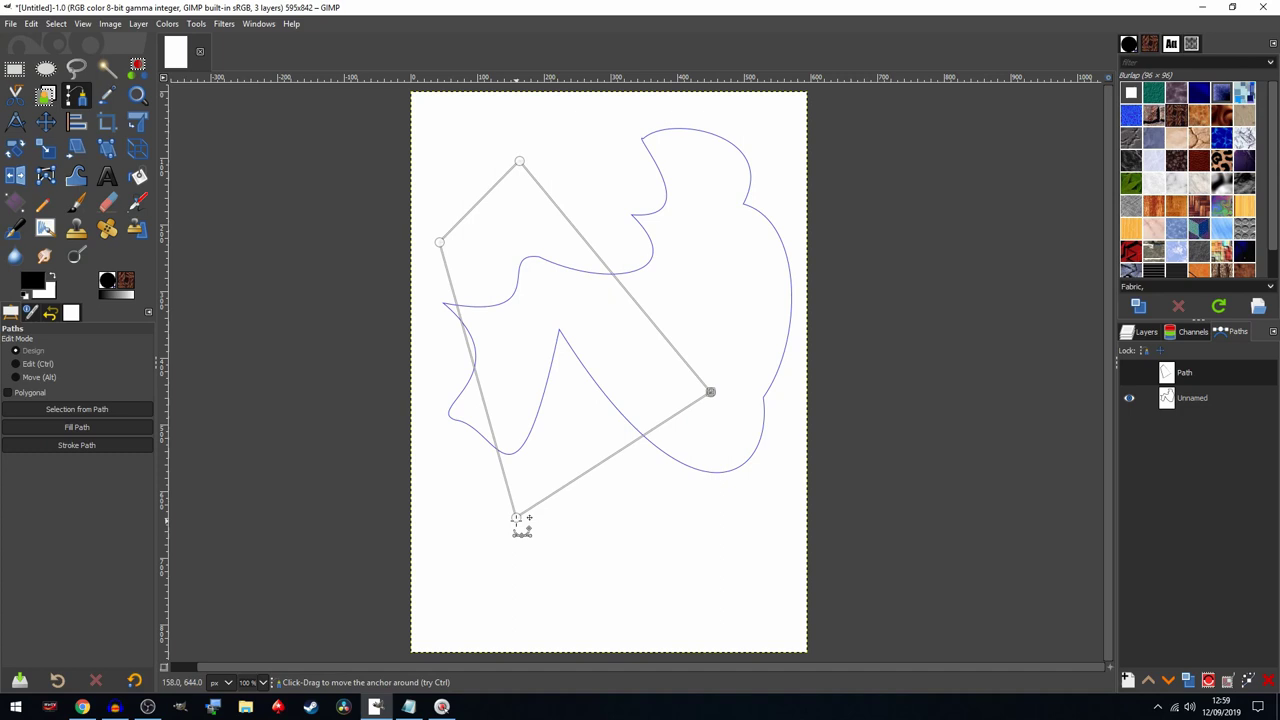
# Bend the new path's segments outward into a rounded, egg-shaped loop
pyautogui.moveTo(516, 517); pyautogui.dragTo(592, 521)
pyautogui.moveTo(655, 458); pyautogui.dragTo(700, 512)
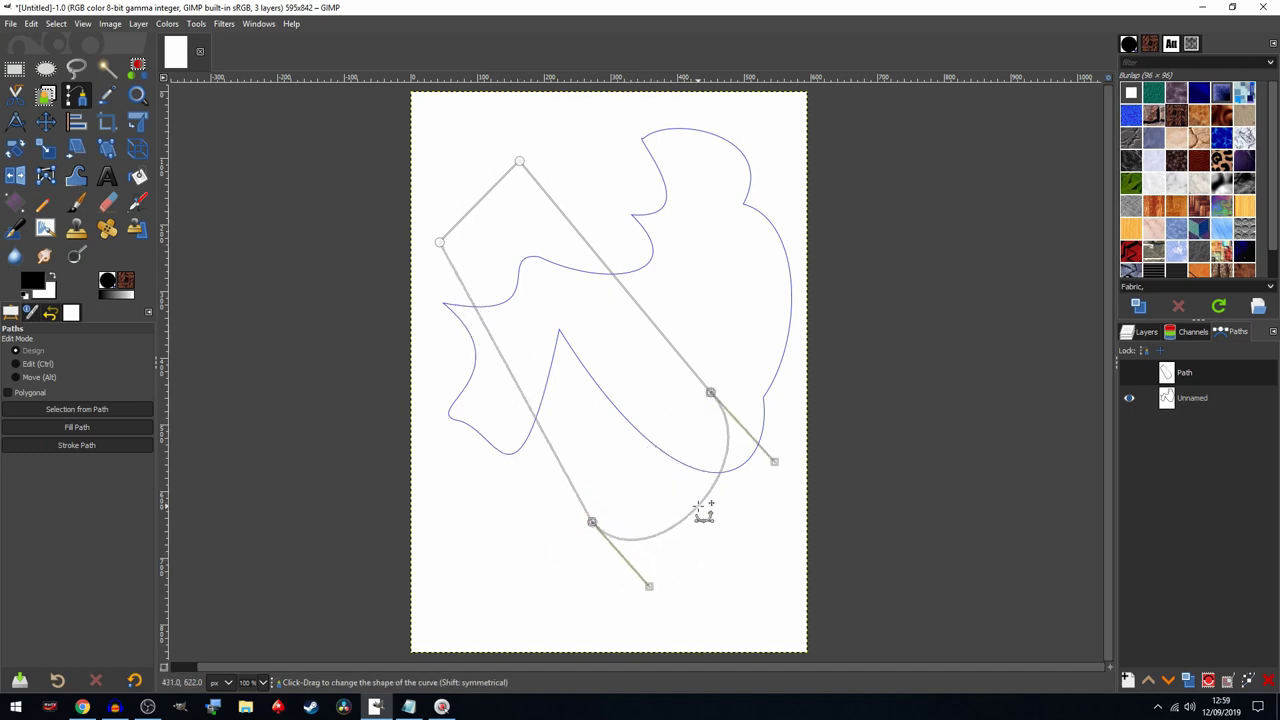
pyautogui.moveTo(614, 277); pyautogui.dragTo(690, 214)
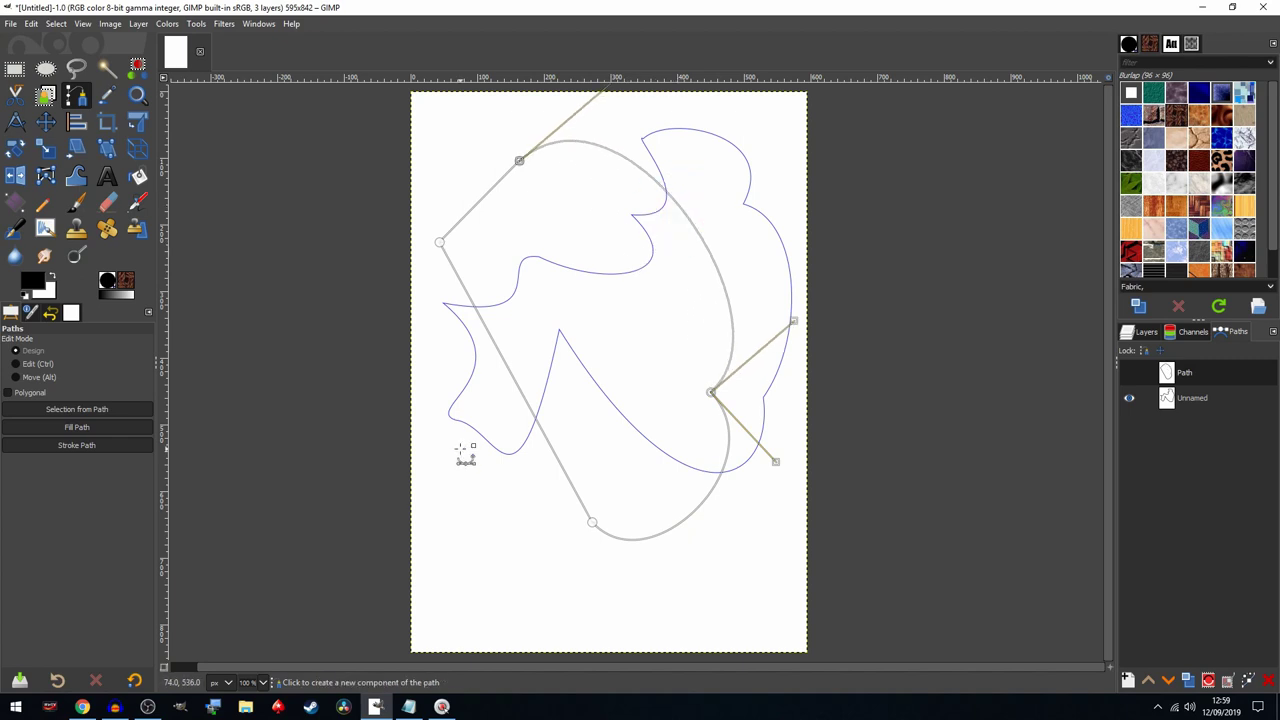
pyautogui.moveTo(527, 400); pyautogui.dragTo(486, 431)
pyautogui.moveTo(481, 200); pyautogui.dragTo(463, 157)
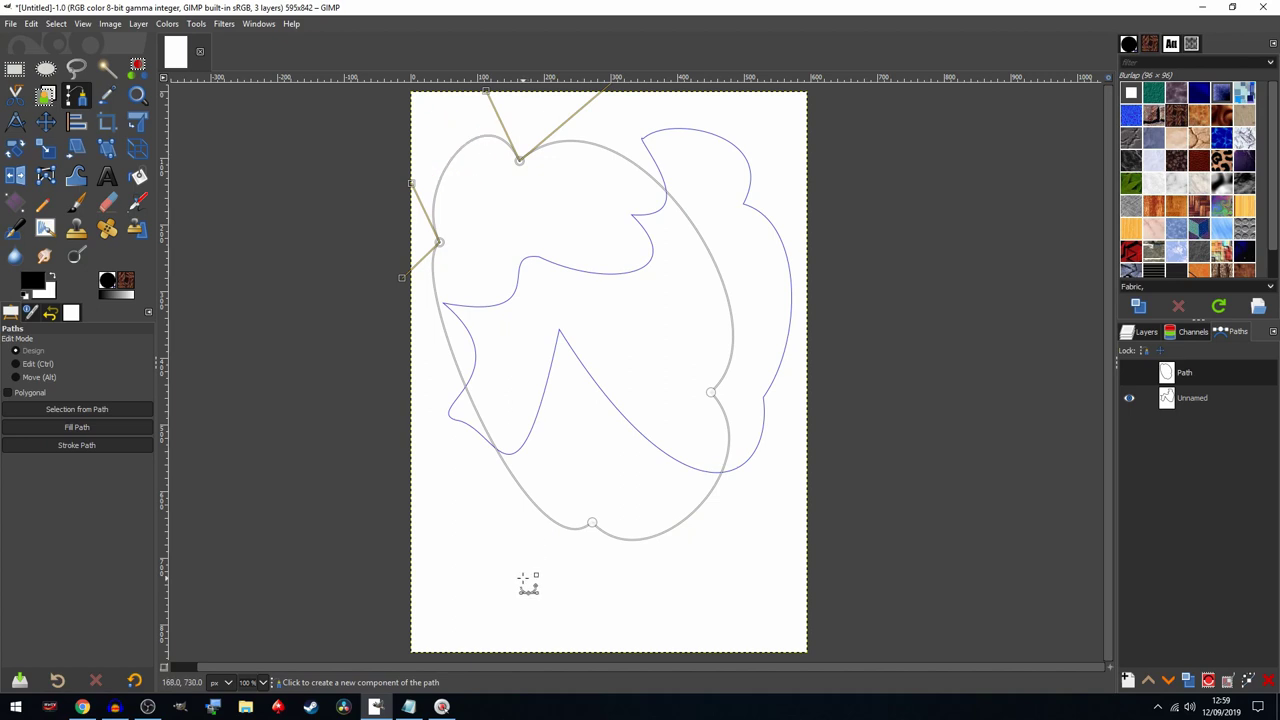
# Hide the Unnamed path, show Path, and adjust its right-side anchor and curve
pyautogui.click(1129, 398)
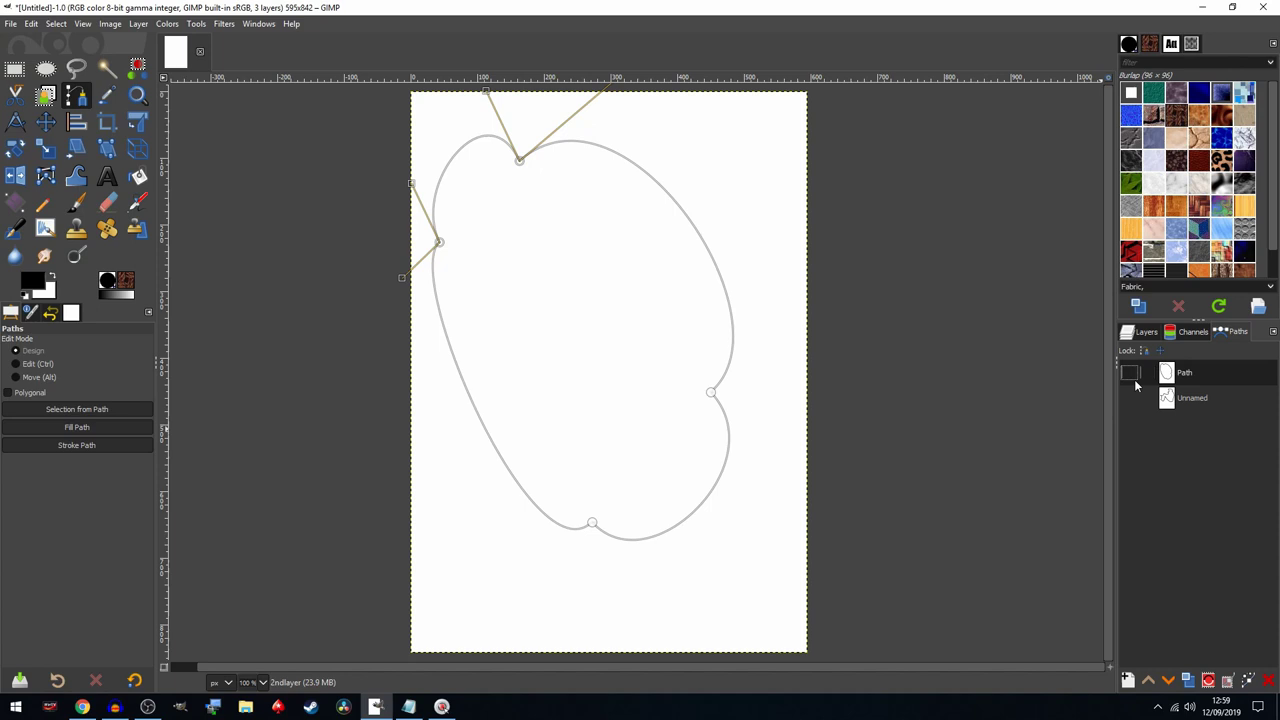
pyautogui.click(1132, 372)
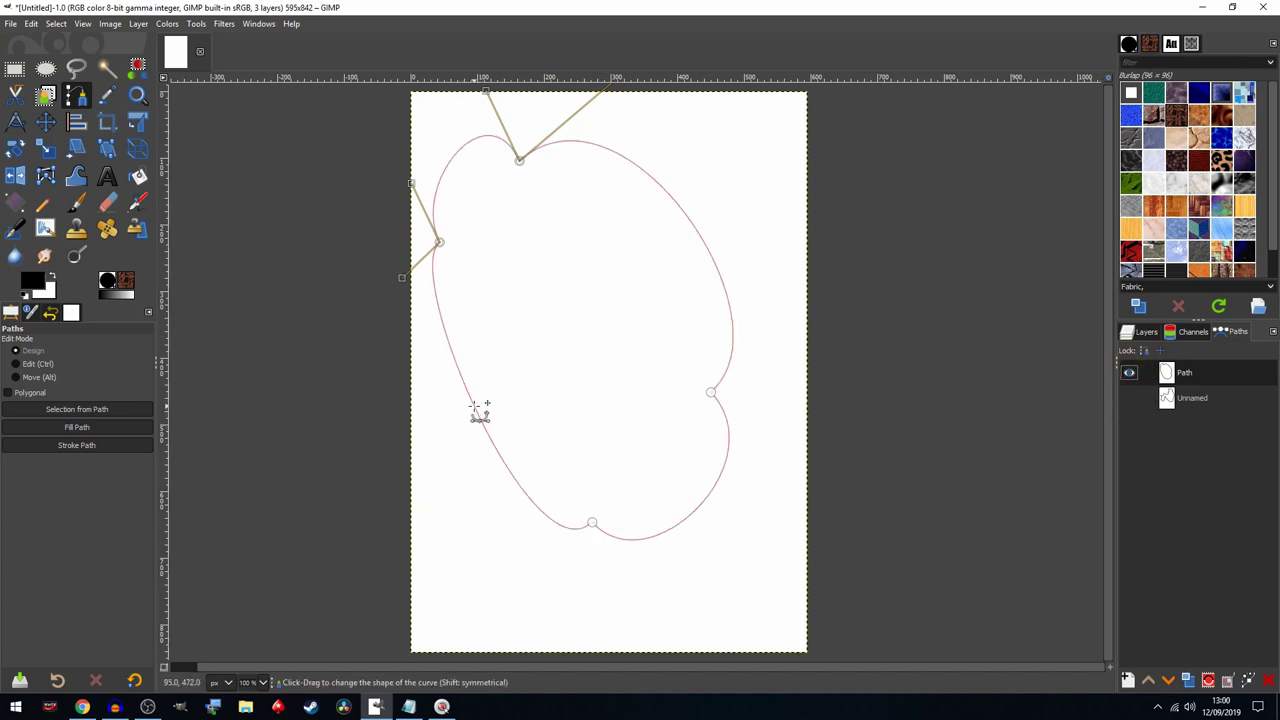
pyautogui.click(592, 523)
pyautogui.moveTo(719, 394)
pyautogui.mouseDown()
pyautogui.moveTo(734, 391)
pyautogui.moveTo(707, 381)
pyautogui.mouseUp()
pyautogui.moveTo(792, 308); pyautogui.dragTo(575, 270)
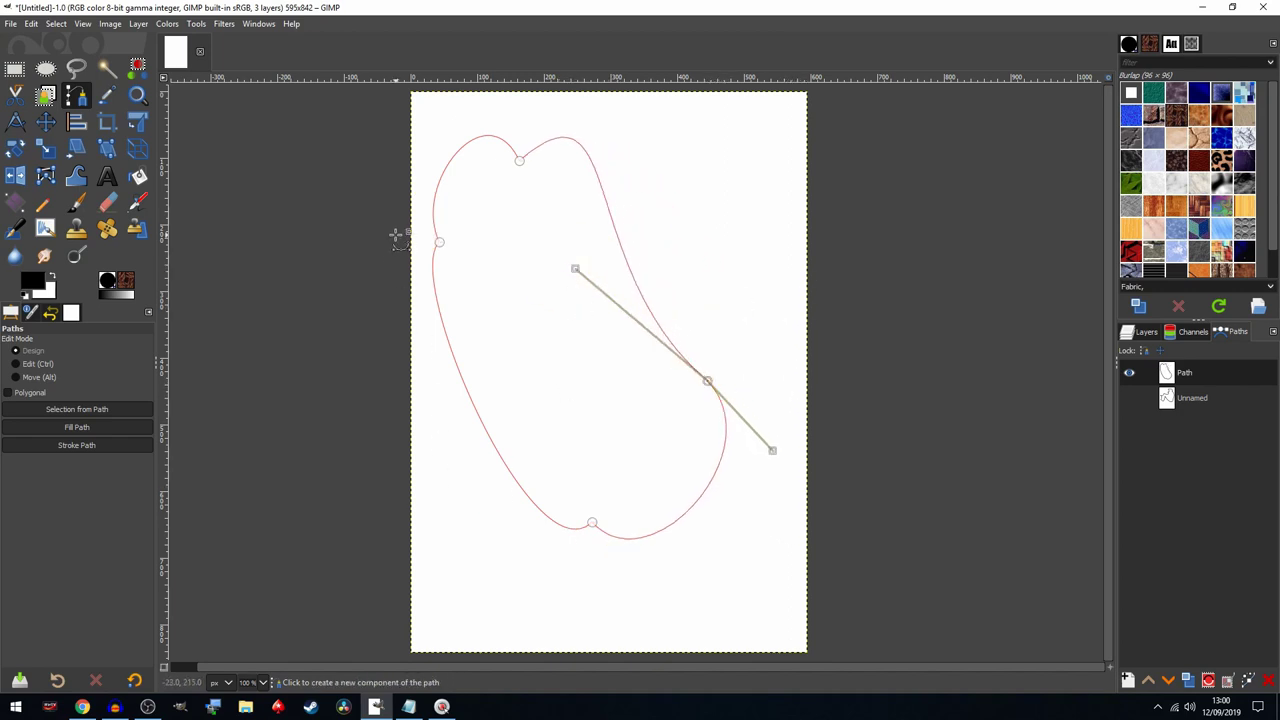
# Stroke Path onto 2ndlayer with a 7 px black line and hide the path guide
pyautogui.click(1143, 331)
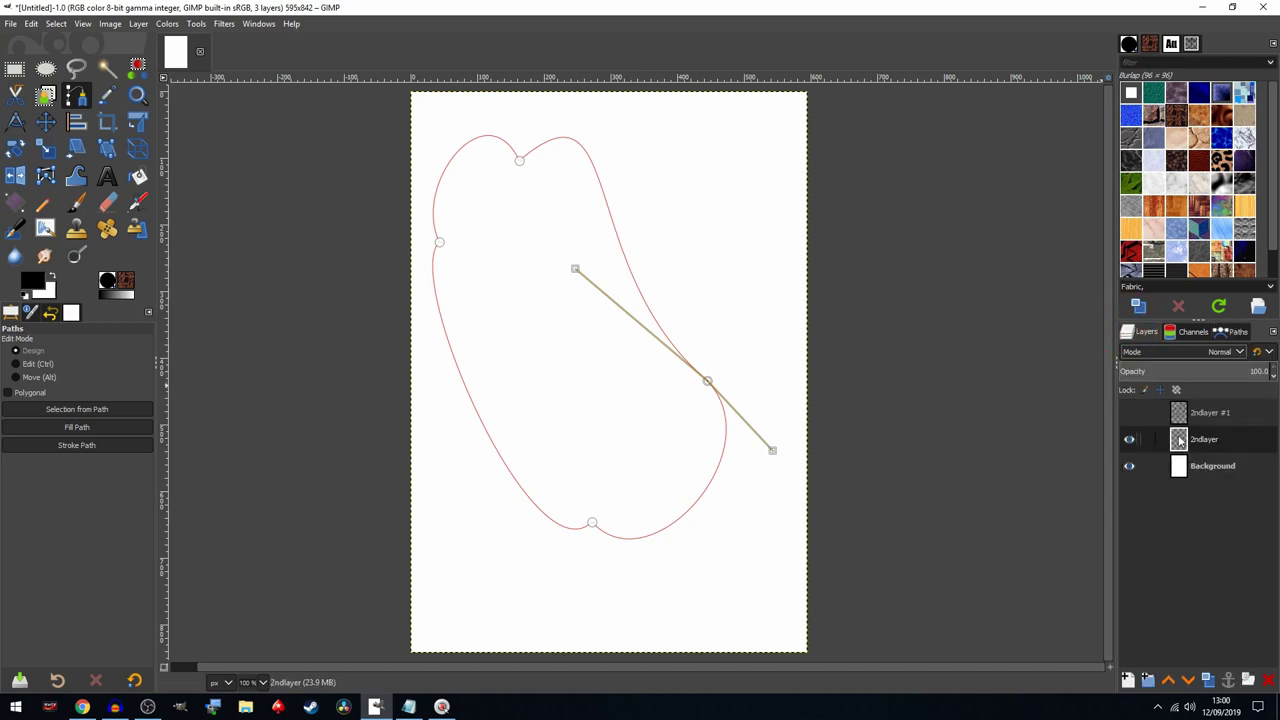
pyautogui.click(70, 447)
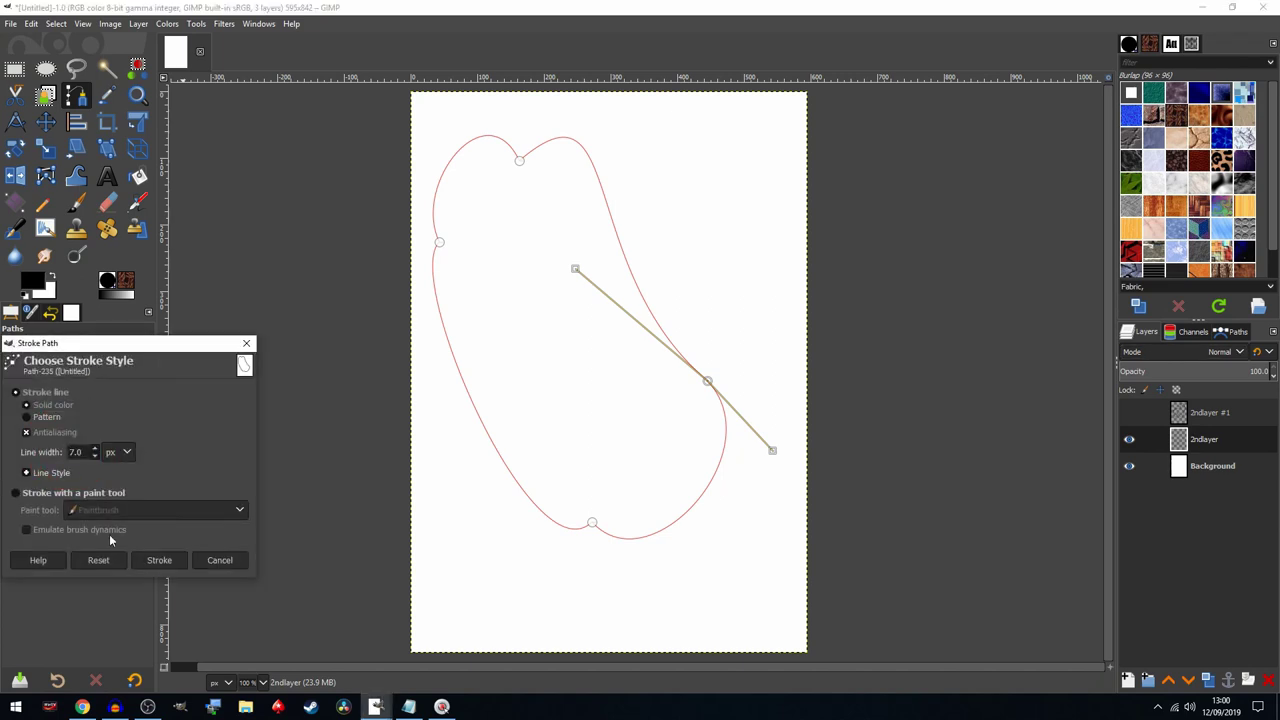
pyautogui.click(158, 560)
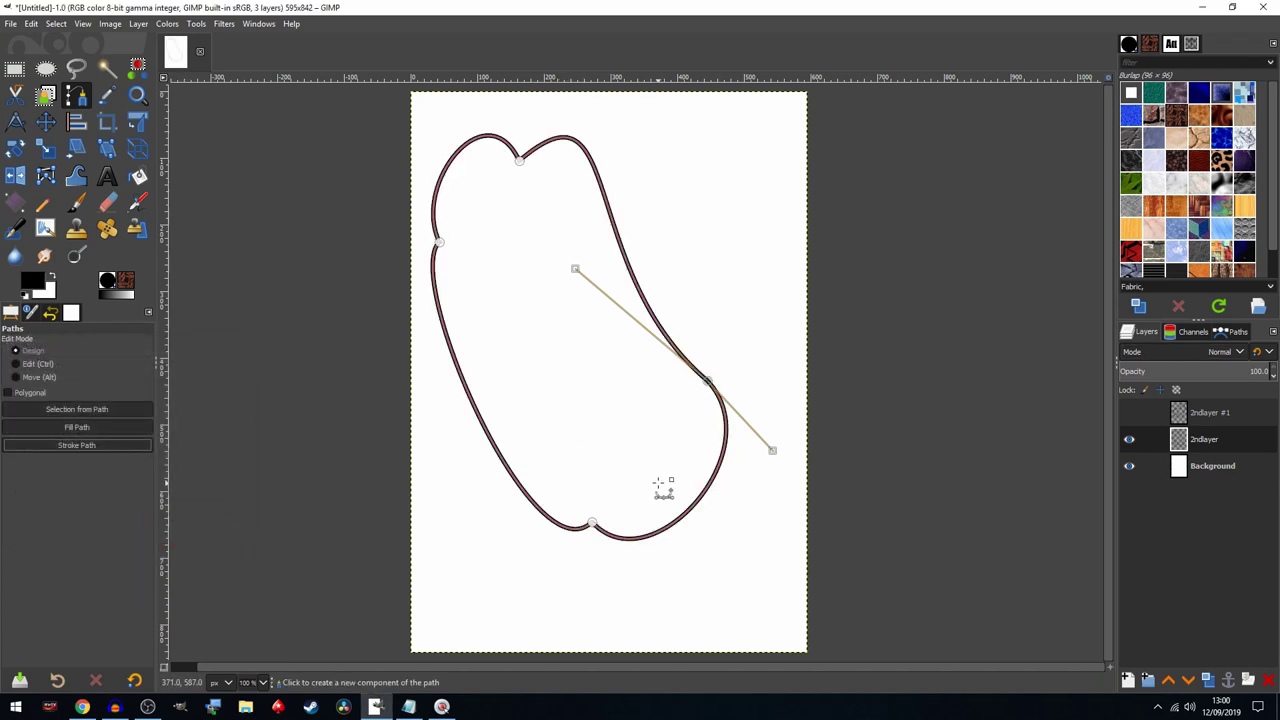
pyautogui.click(1222, 333)
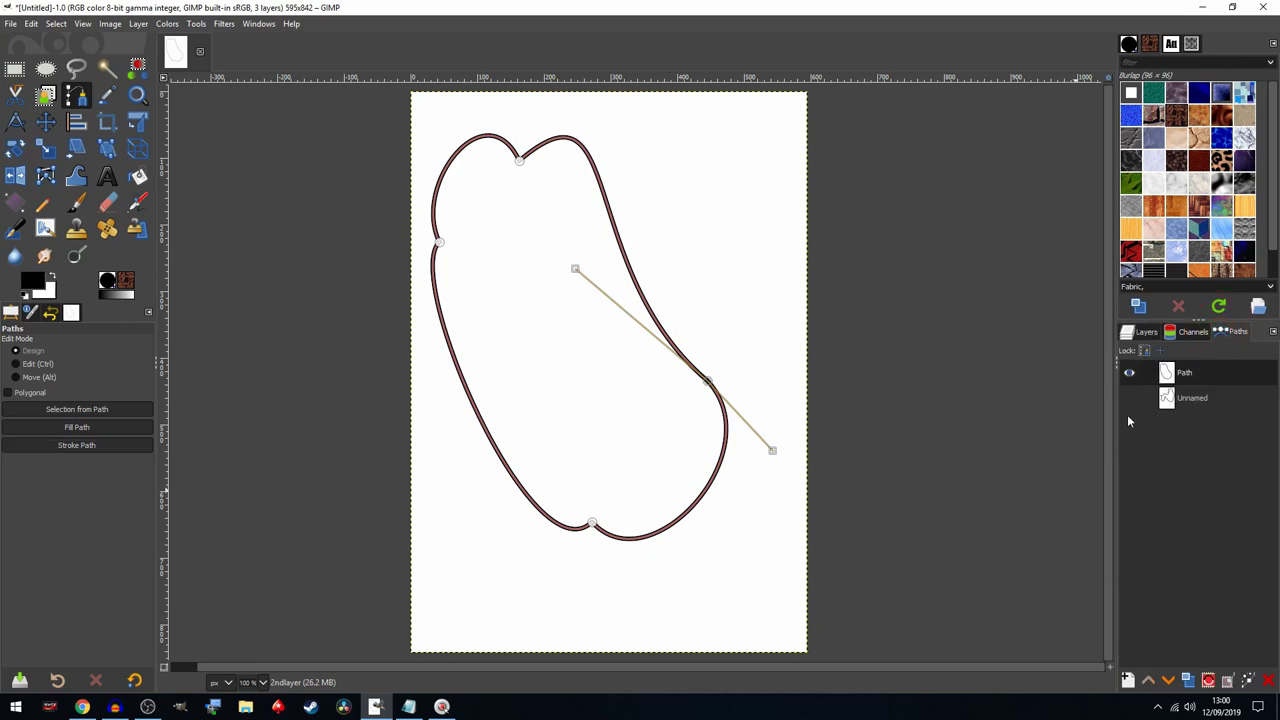
pyautogui.click(1128, 374)
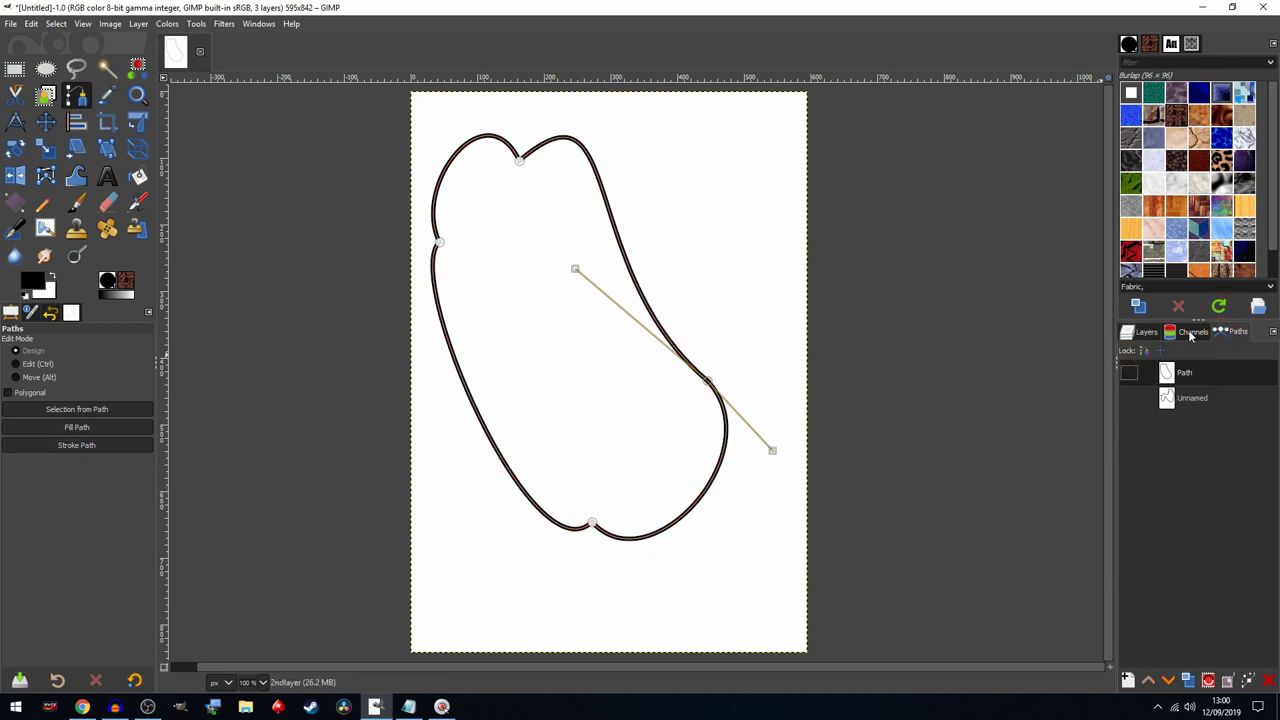
pyautogui.click(14, 68)
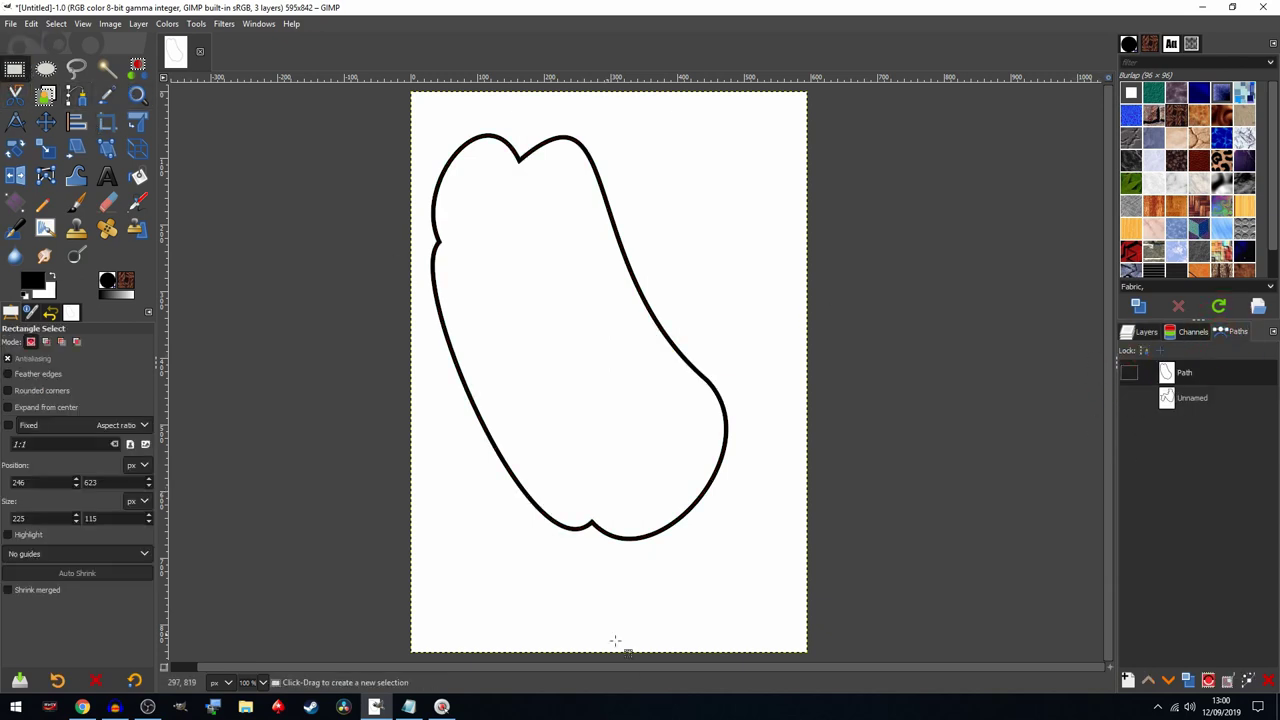
# Show 2ndlayer #1 and clear the blob drawing from 2ndlayer with Edit > Clear
pyautogui.click(1145, 332)
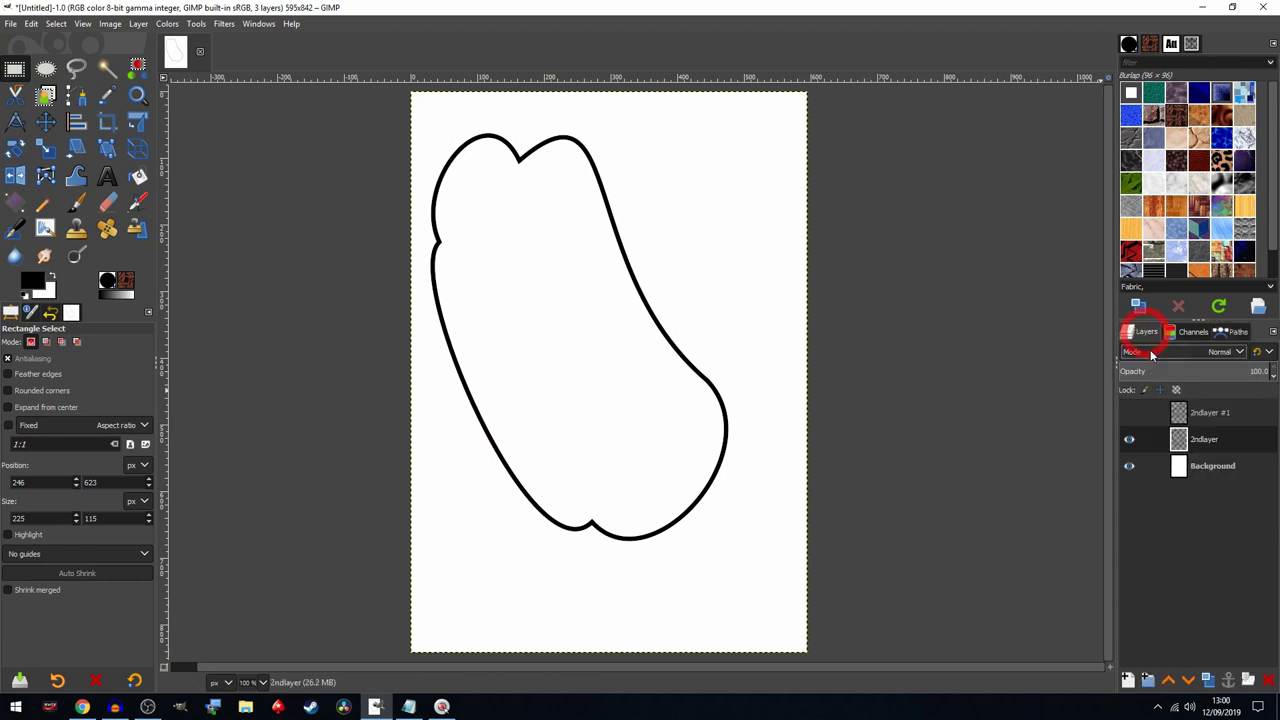
pyautogui.click(1129, 412)
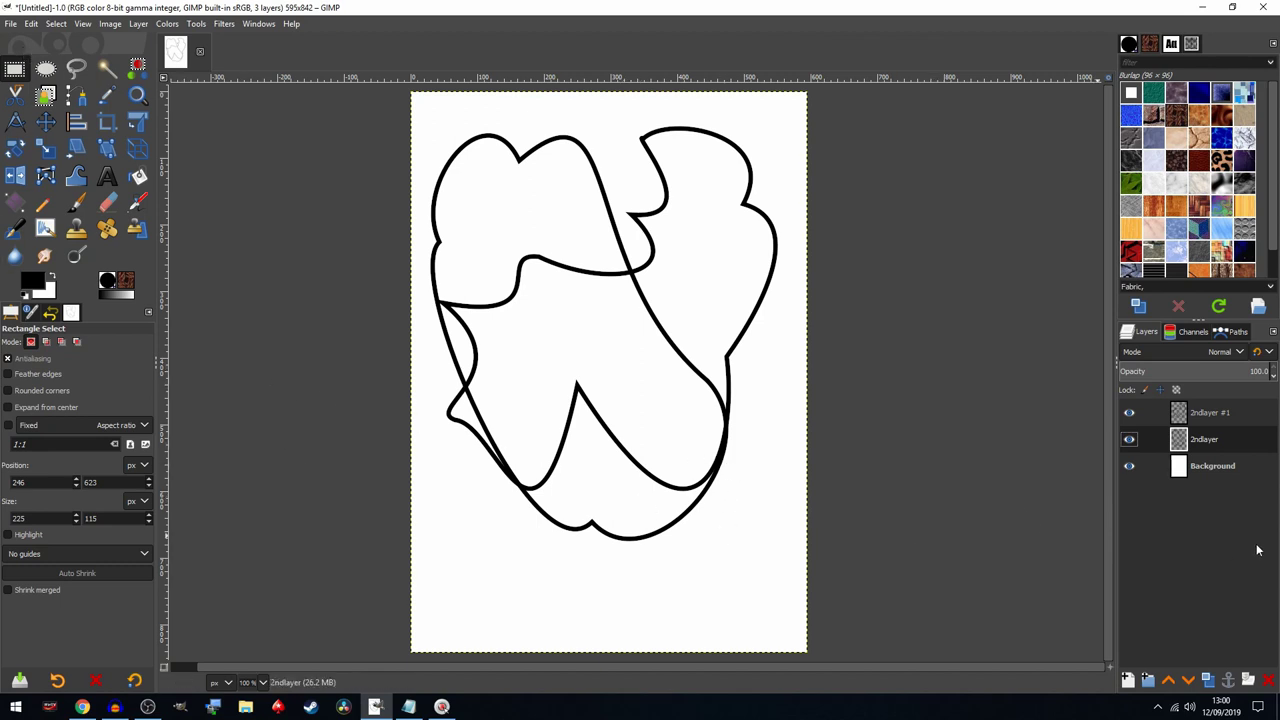
pyautogui.click(58, 25)
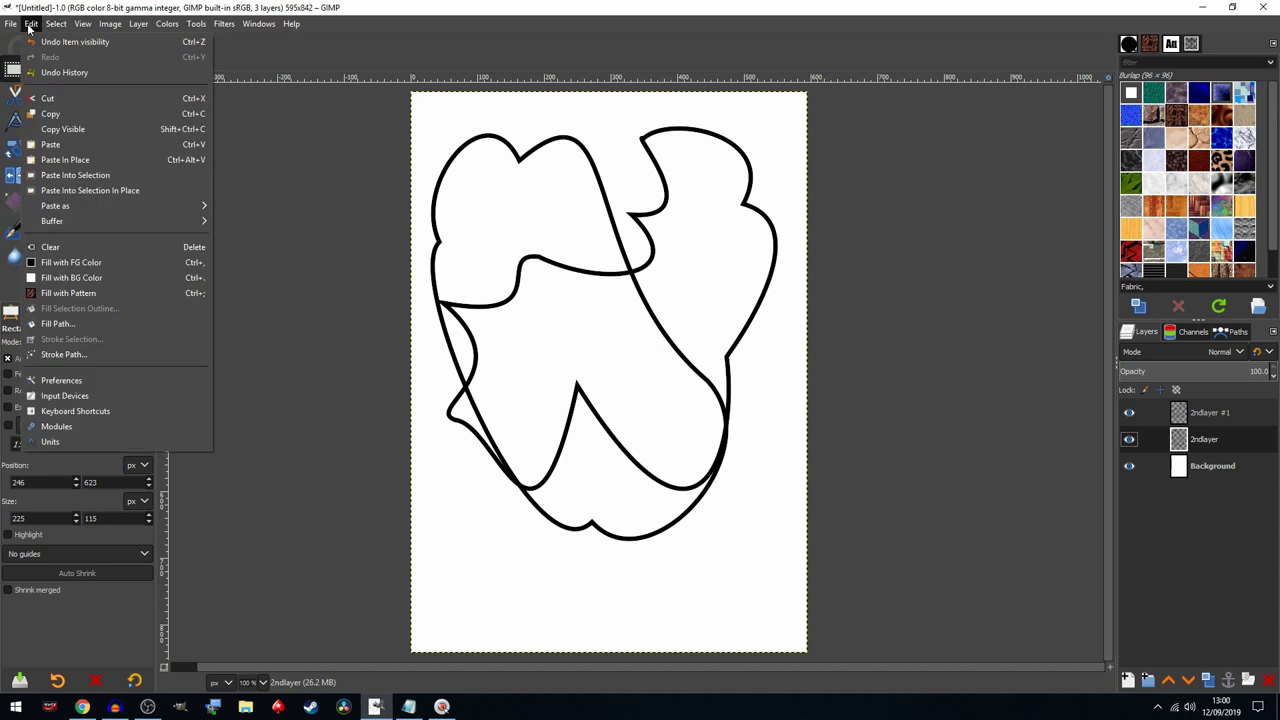
pyautogui.click(50, 247)
# Clear the motif drawing from 2ndlayer #1 with Edit > Clear
pyautogui.click(1205, 414)
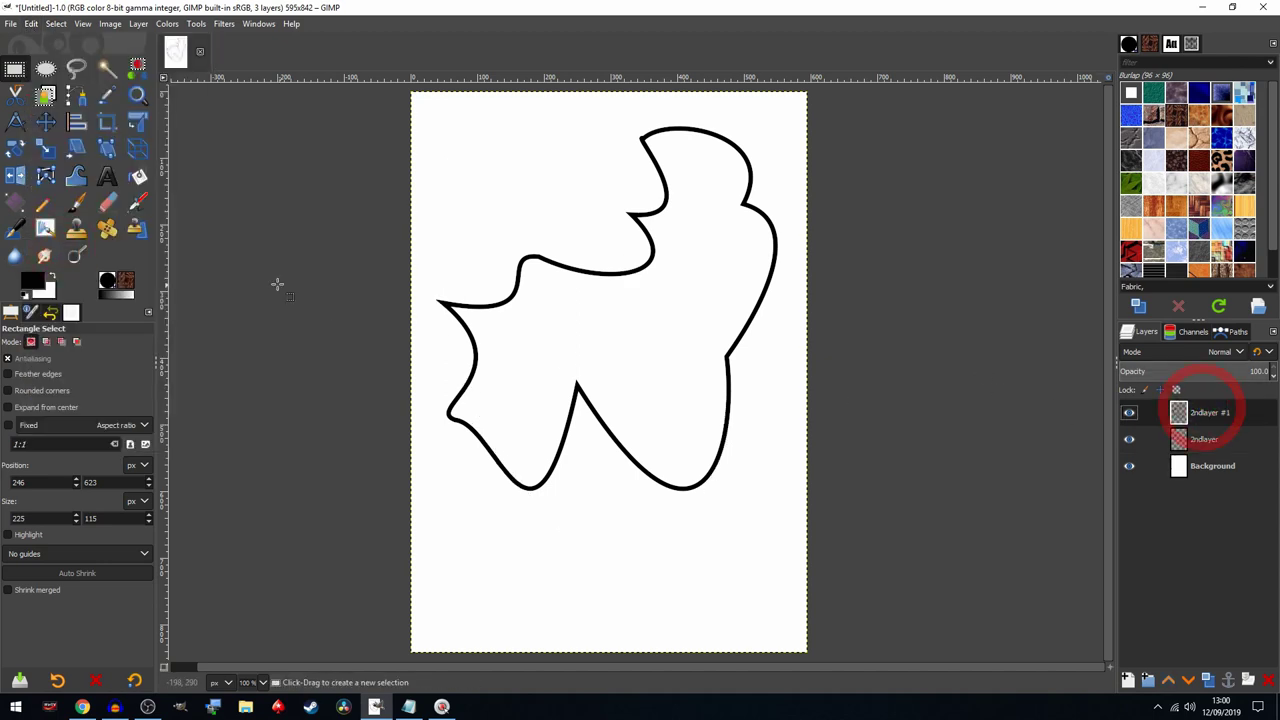
pyautogui.click(33, 24)
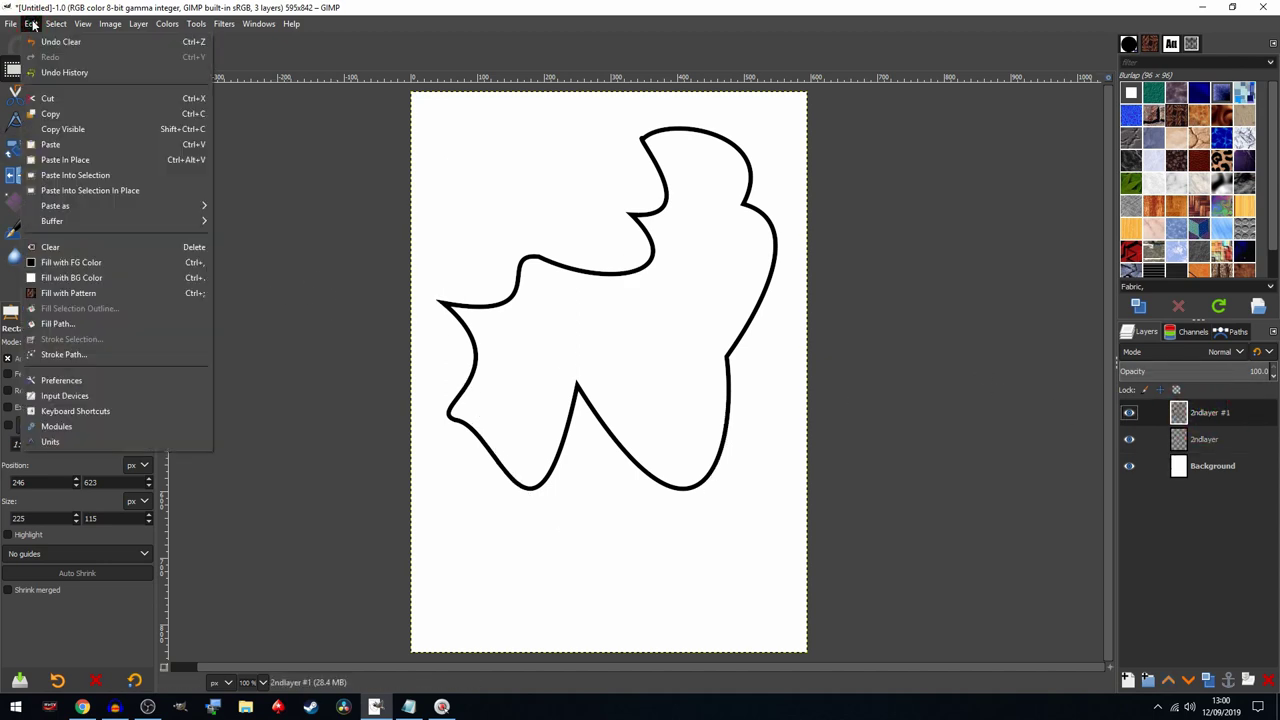
pyautogui.click(55, 247)
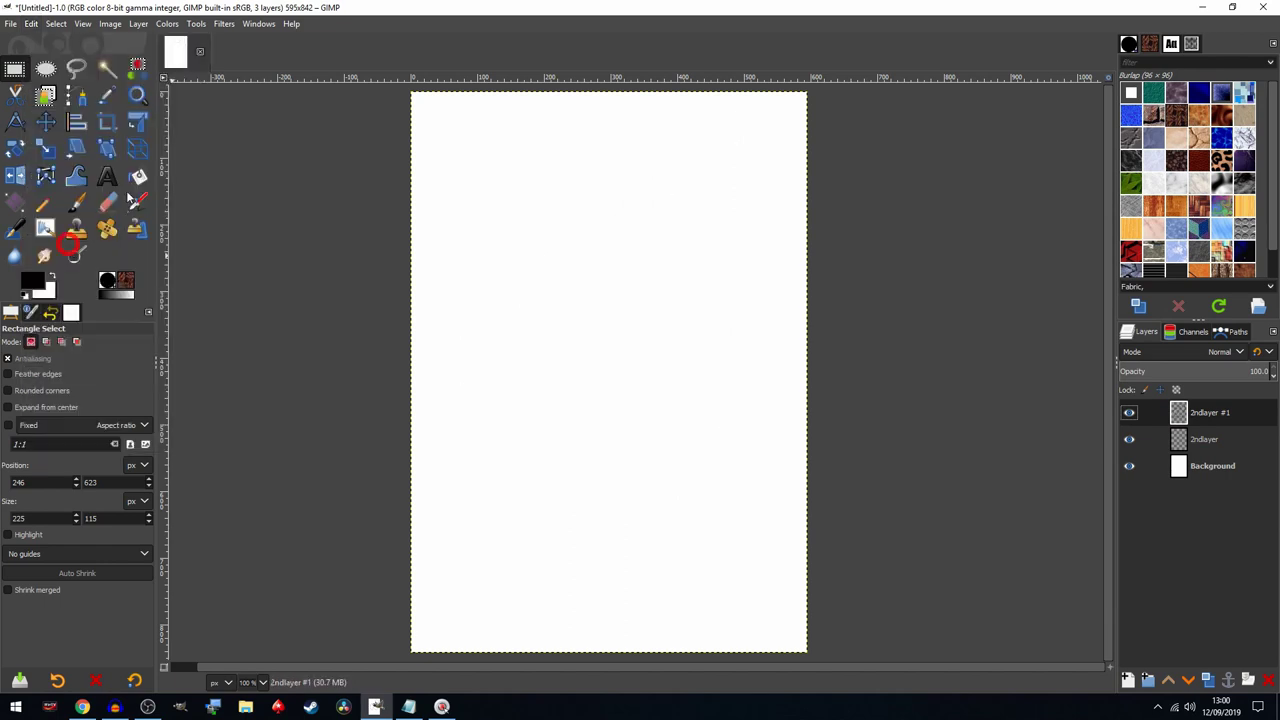
# Show the guides and draw a straight path from the left-edge midpoint to top centre, then the guide intersection
pyautogui.click(80, 24)
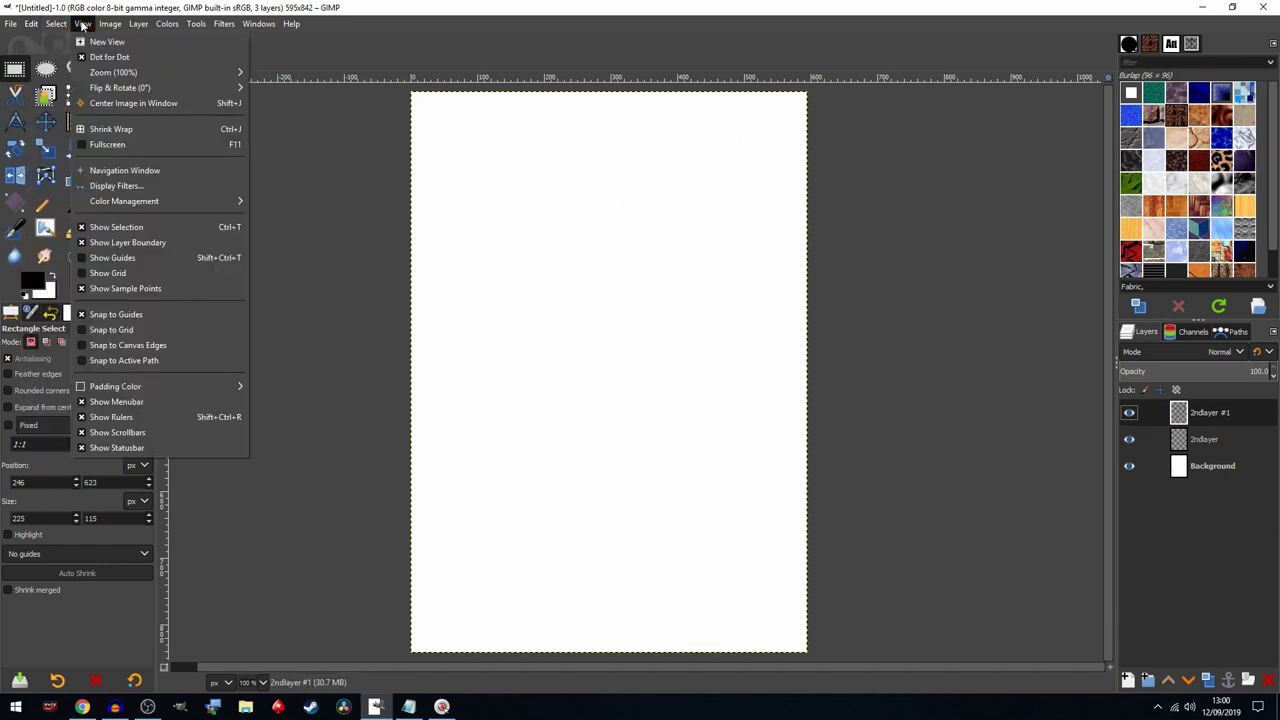
pyautogui.click(115, 258)
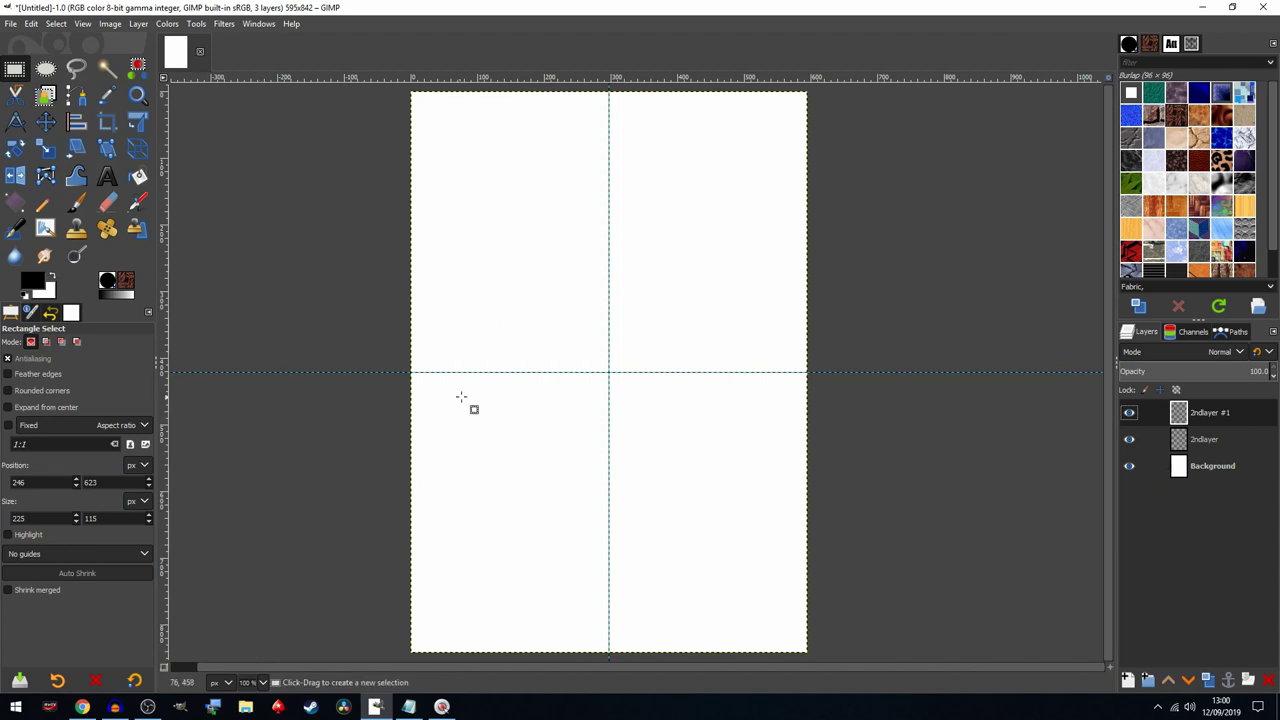
pyautogui.click(77, 96)
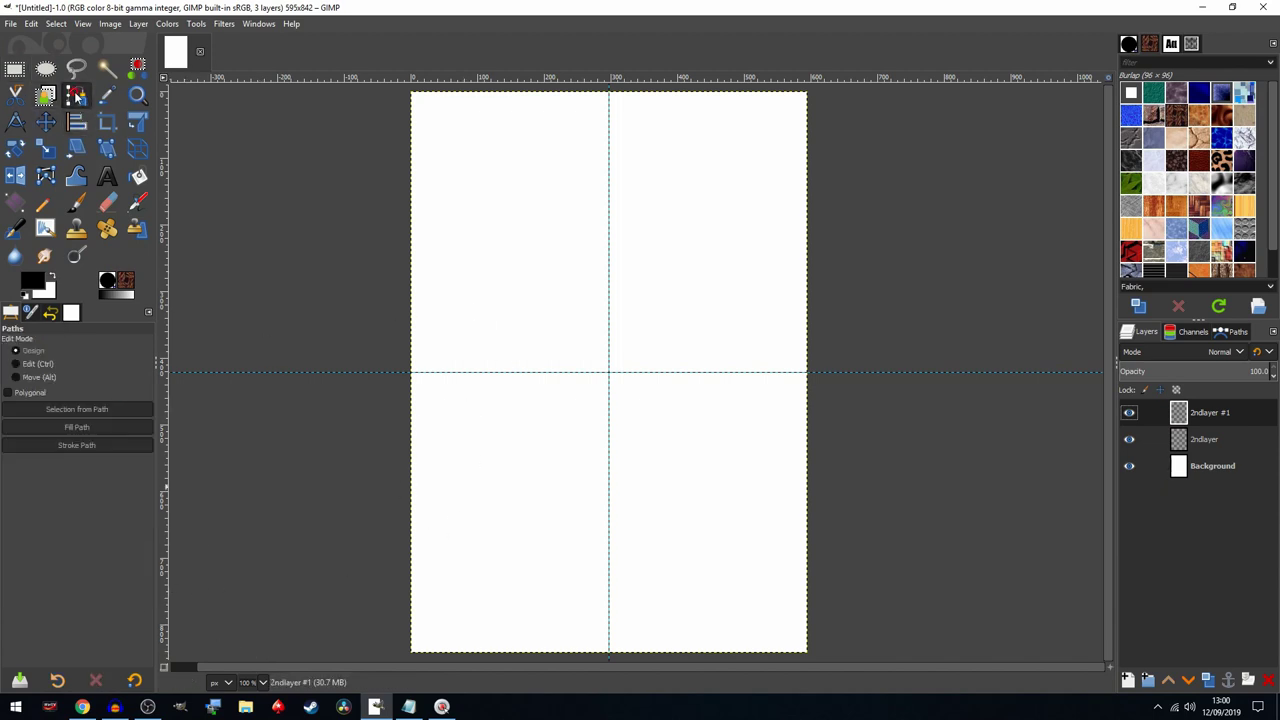
pyautogui.click(410, 372)
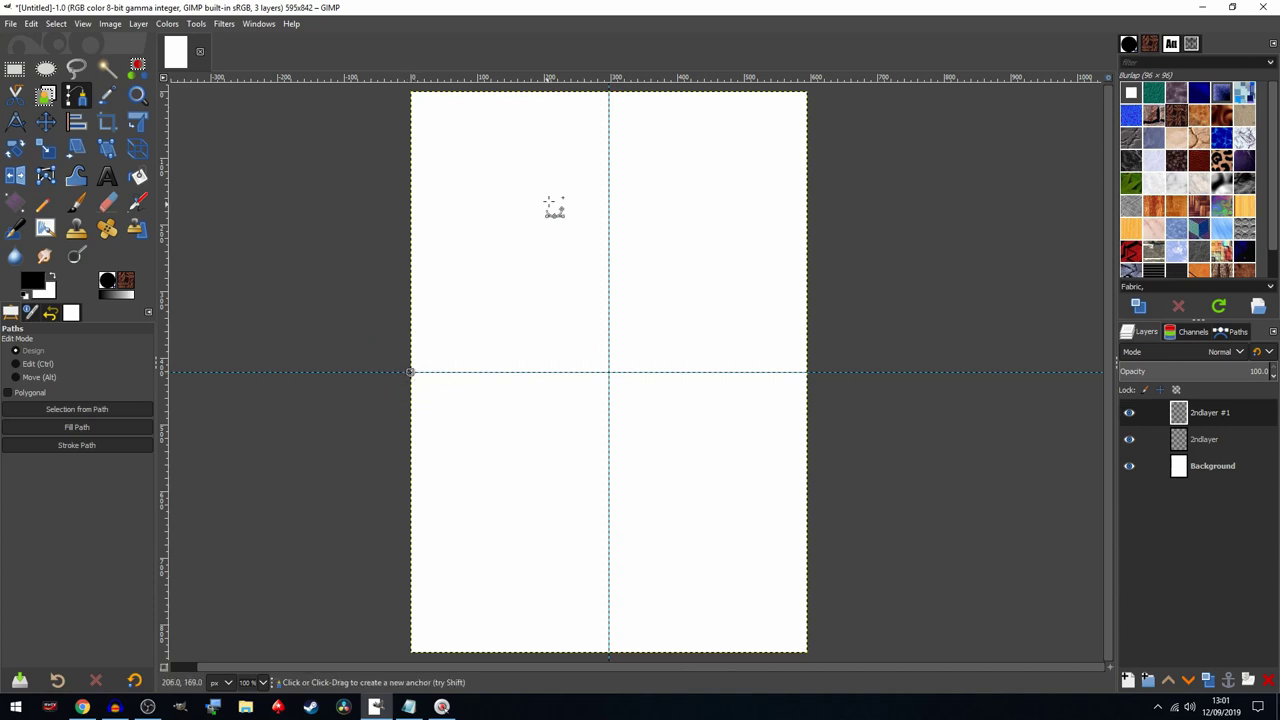
pyautogui.click(510, 241)
pyautogui.click(549, 167)
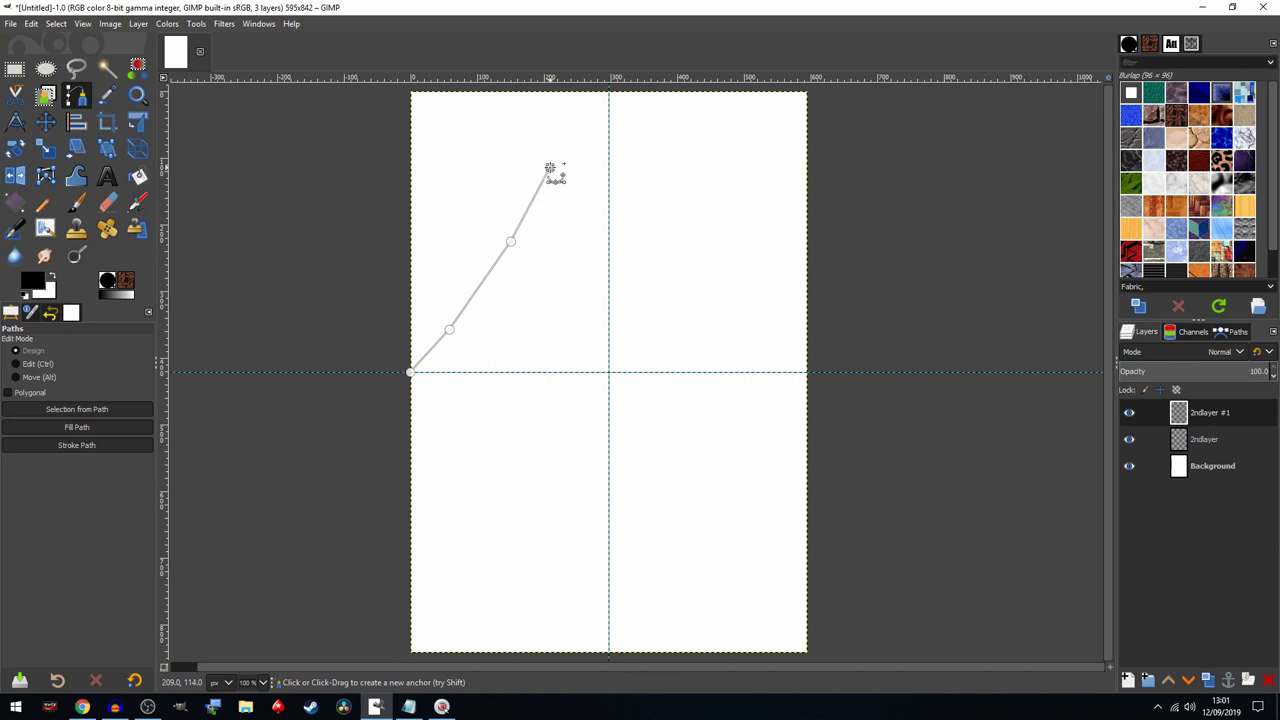
pyautogui.click(608, 93)
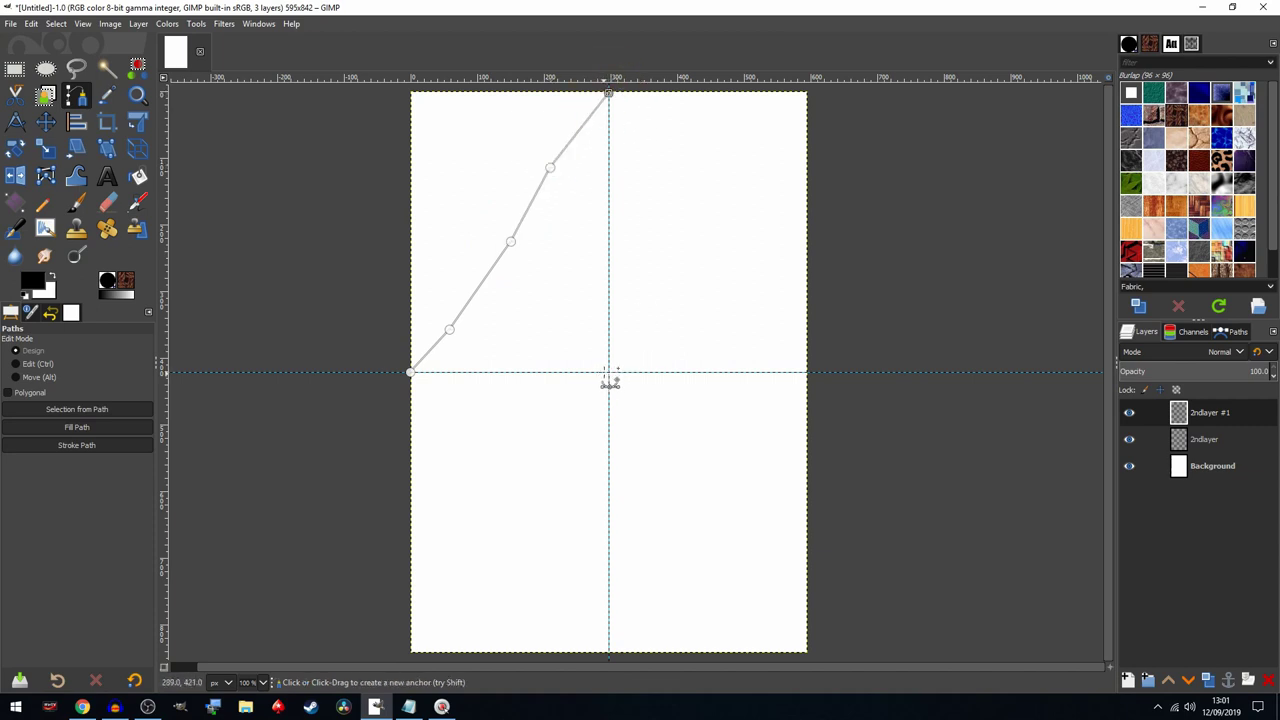
pyautogui.click(609, 373)
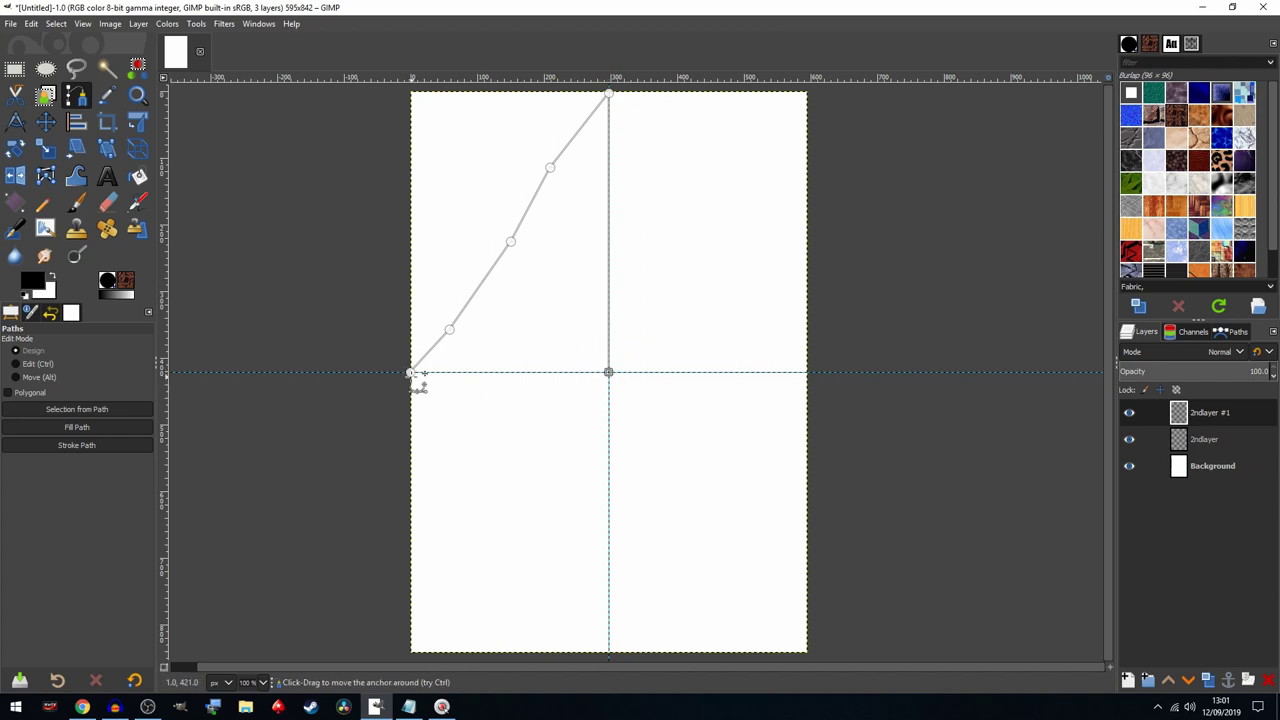
# Close the path on its first anchor and reposition its anchors to reshape the outline
pyautogui.keyDown('ctrl'); pyautogui.click(410, 373); pyautogui.keyUp('ctrl')
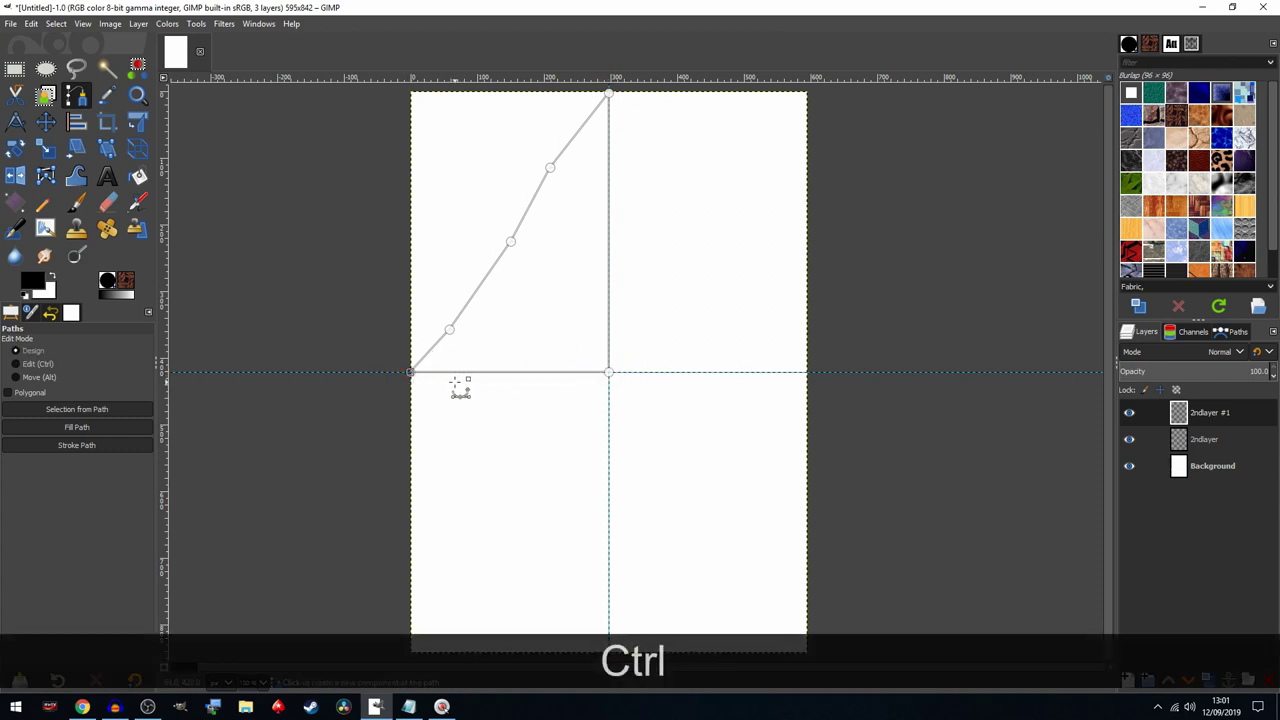
pyautogui.moveTo(510, 241); pyautogui.dragTo(567, 344)
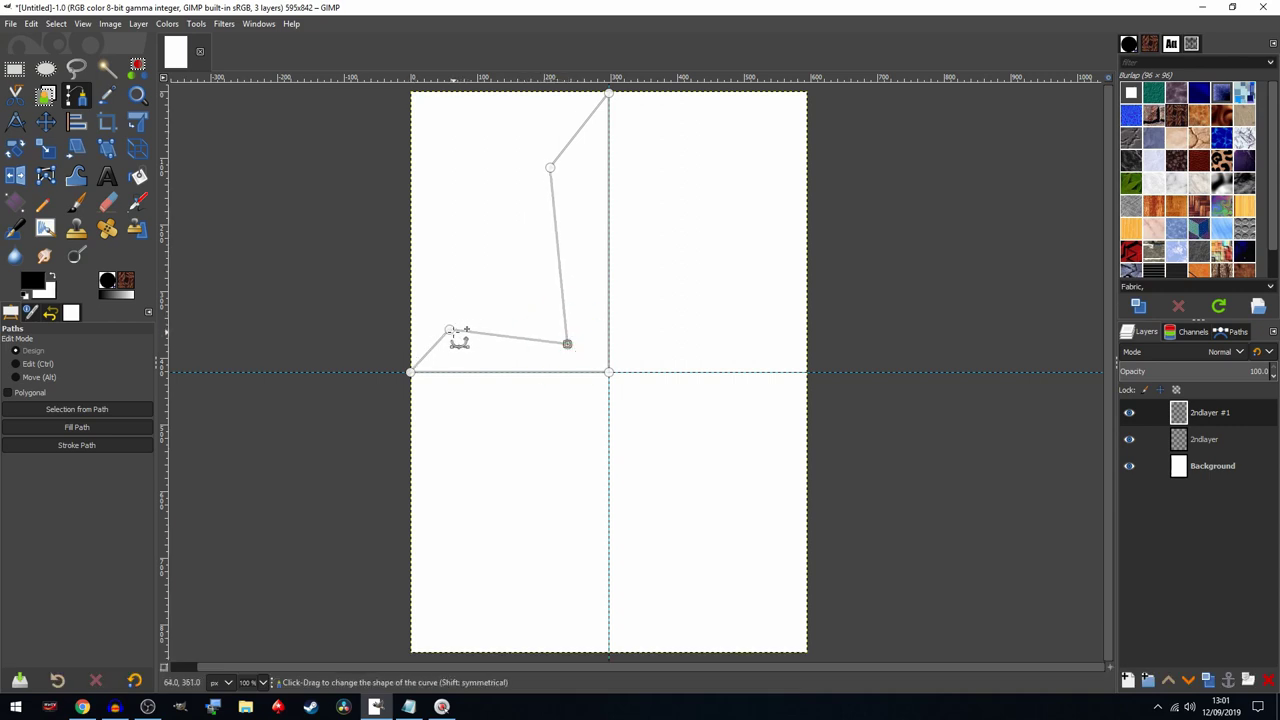
pyautogui.moveTo(450, 330); pyautogui.dragTo(443, 285)
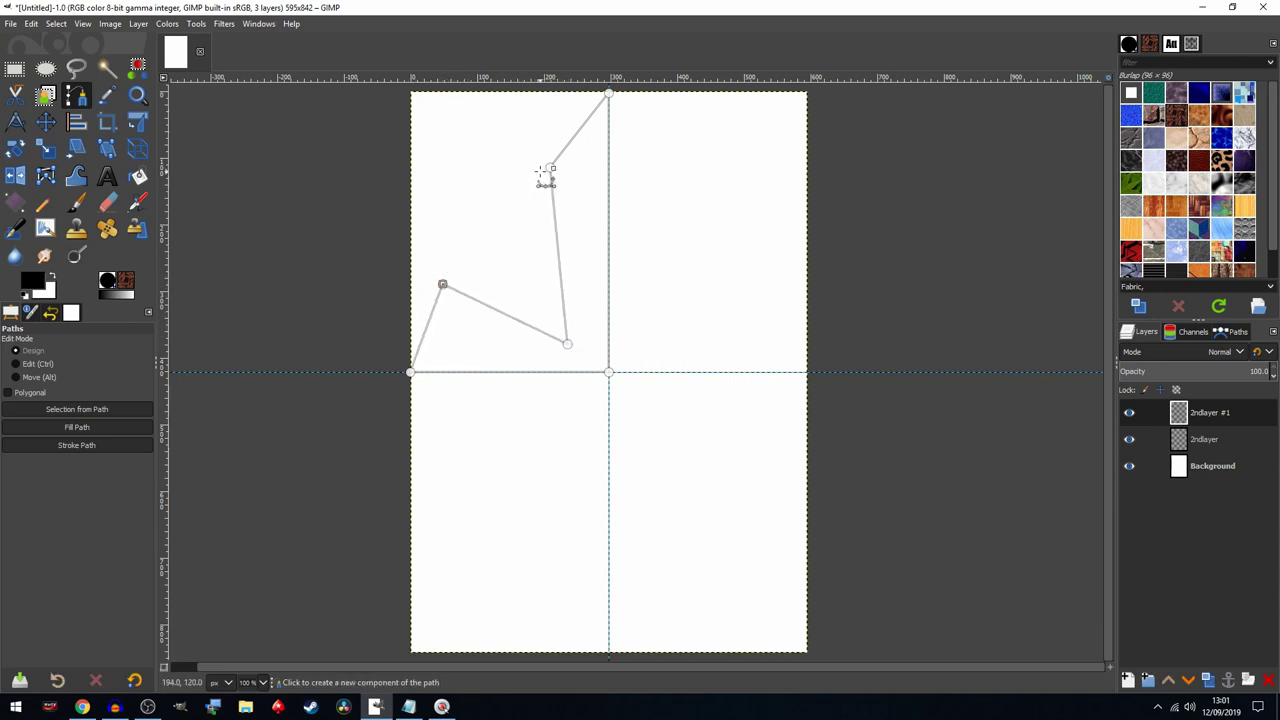
pyautogui.moveTo(550, 167); pyautogui.dragTo(536, 186)
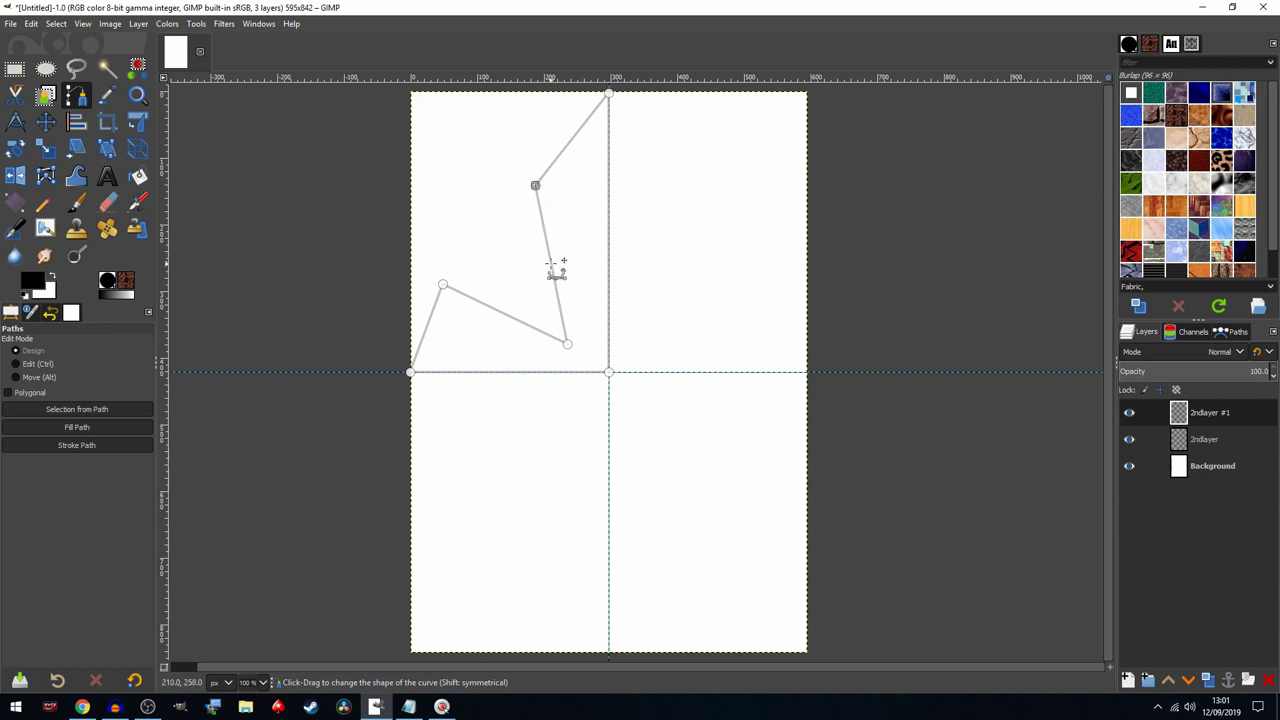
# Bend the right, top, lower-middle and bottom-left segments into smooth curves
pyautogui.moveTo(557, 265); pyautogui.dragTo(587, 260)
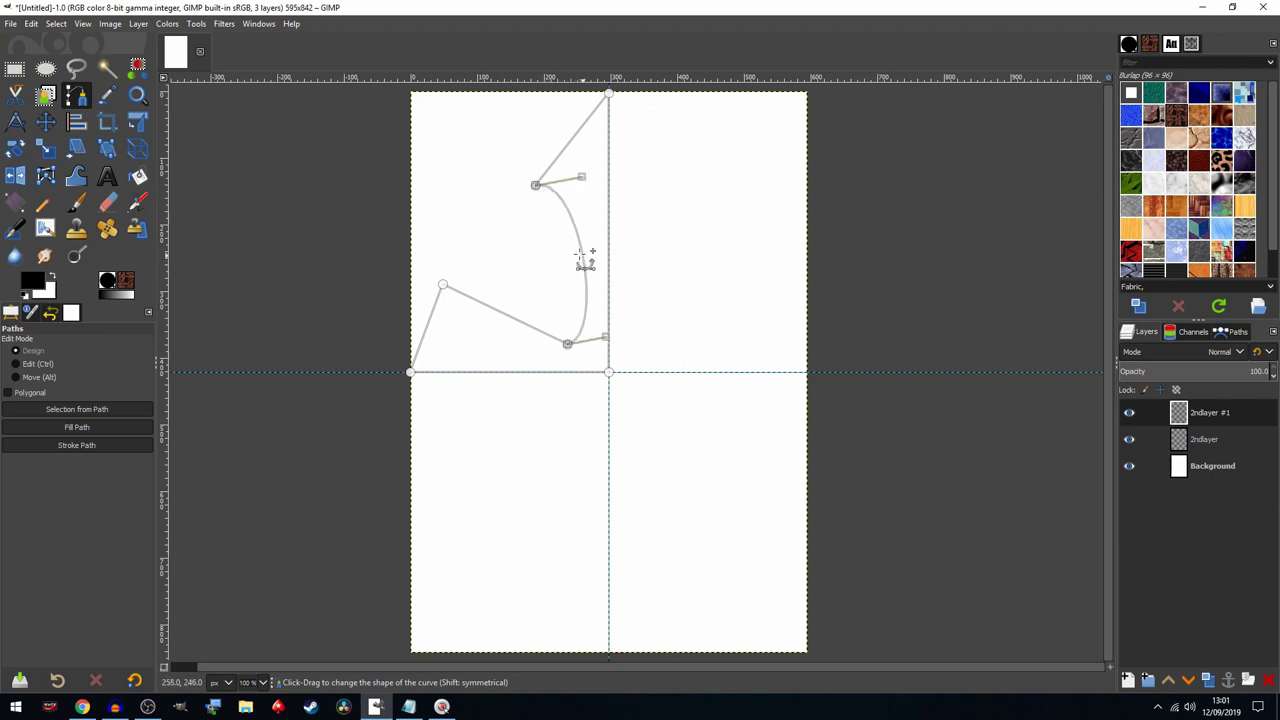
pyautogui.moveTo(570, 152); pyautogui.dragTo(535, 133)
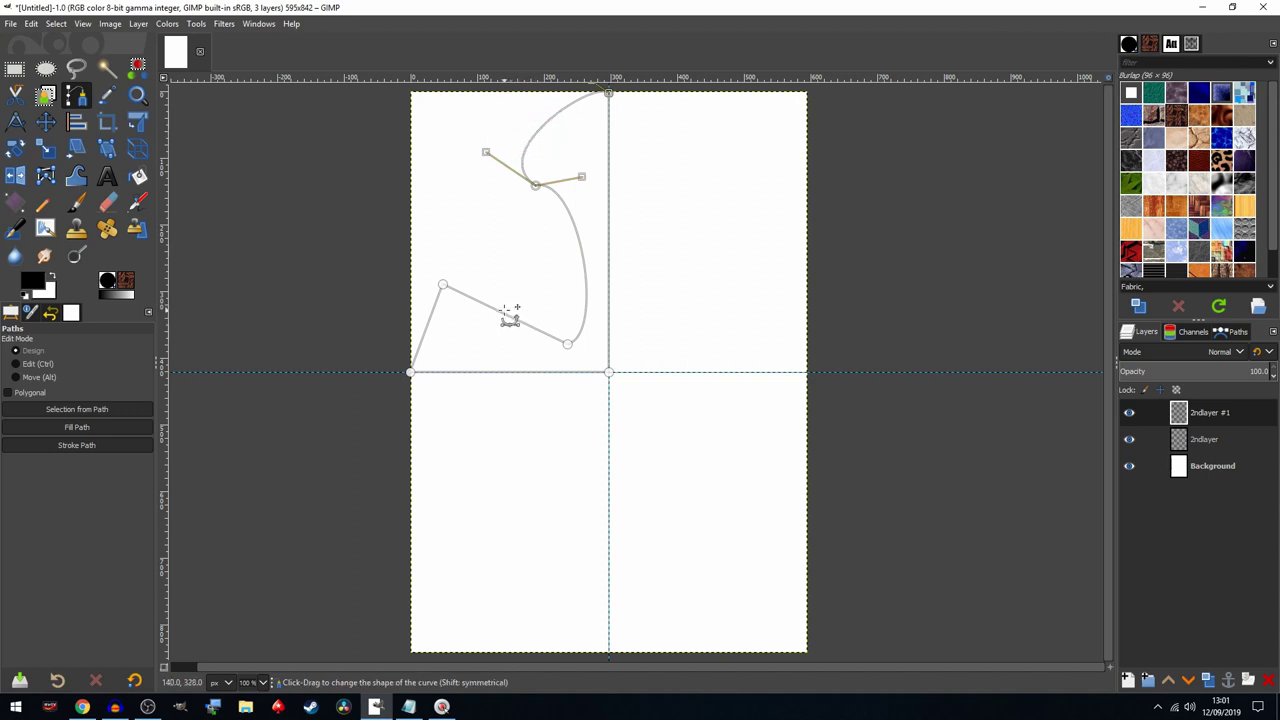
pyautogui.moveTo(500, 312); pyautogui.dragTo(494, 251)
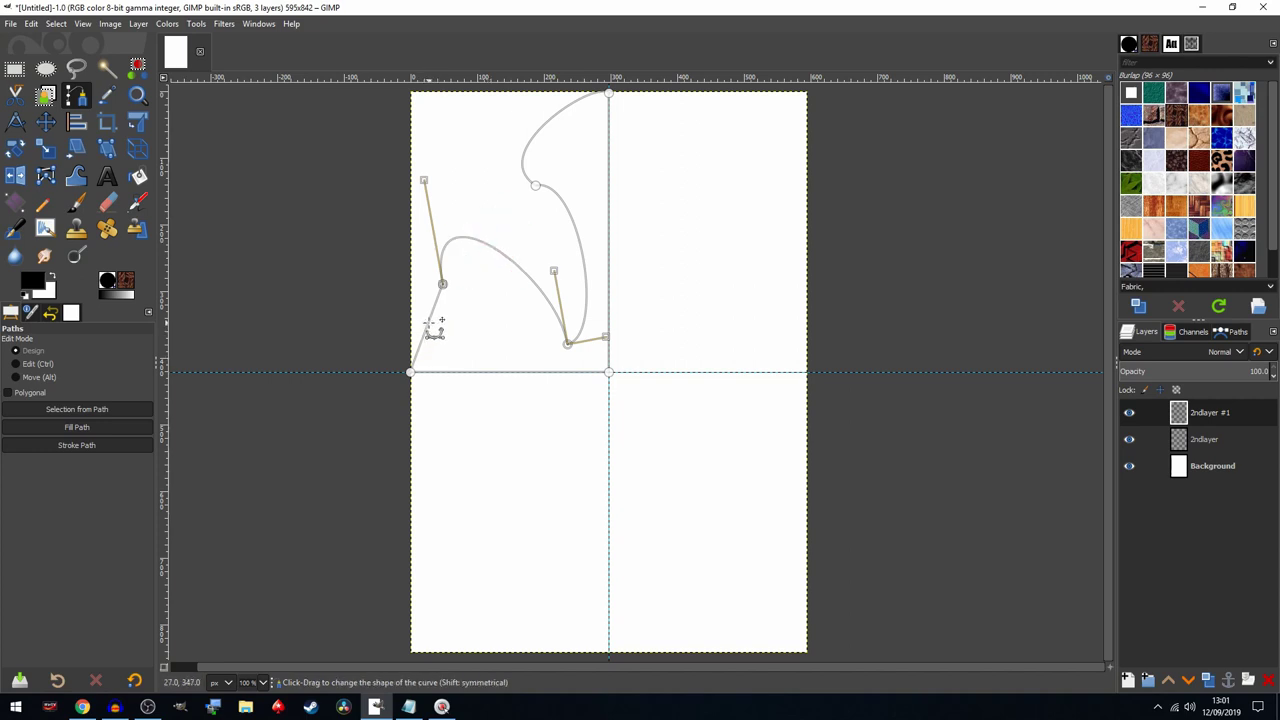
pyautogui.moveTo(428, 330); pyautogui.dragTo(445, 331)
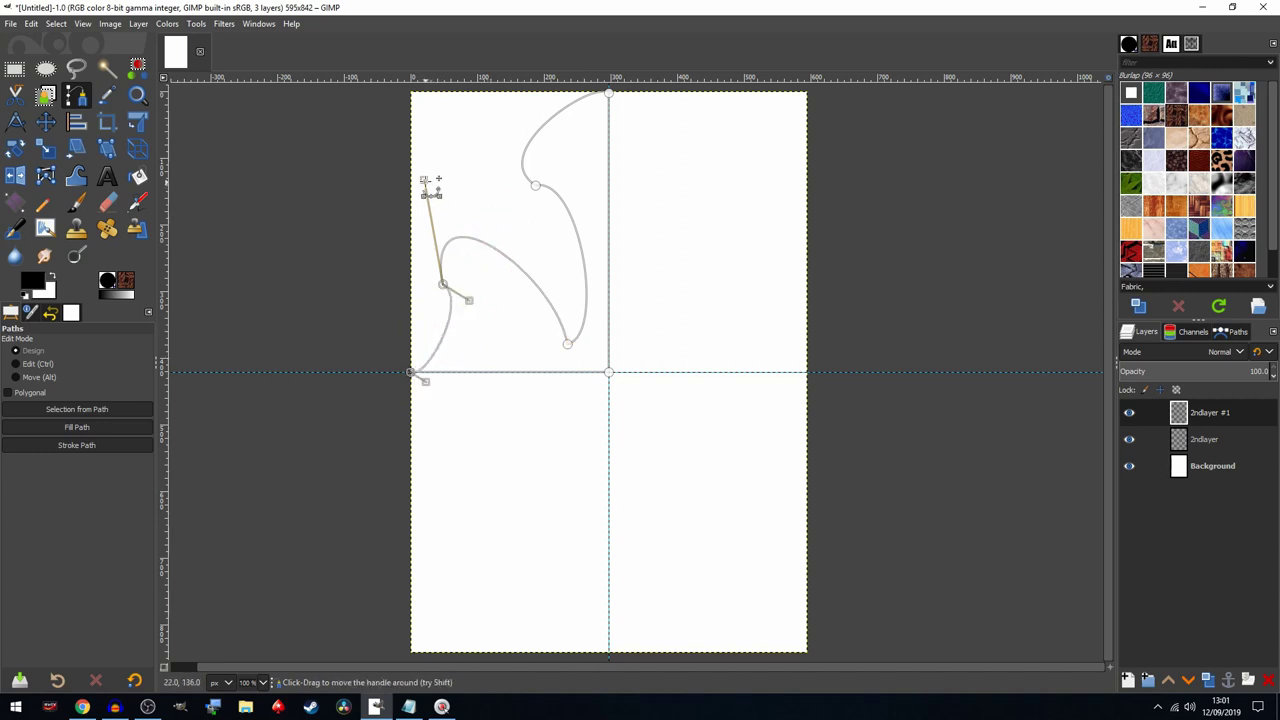
pyautogui.moveTo(427, 183); pyautogui.dragTo(429, 179)
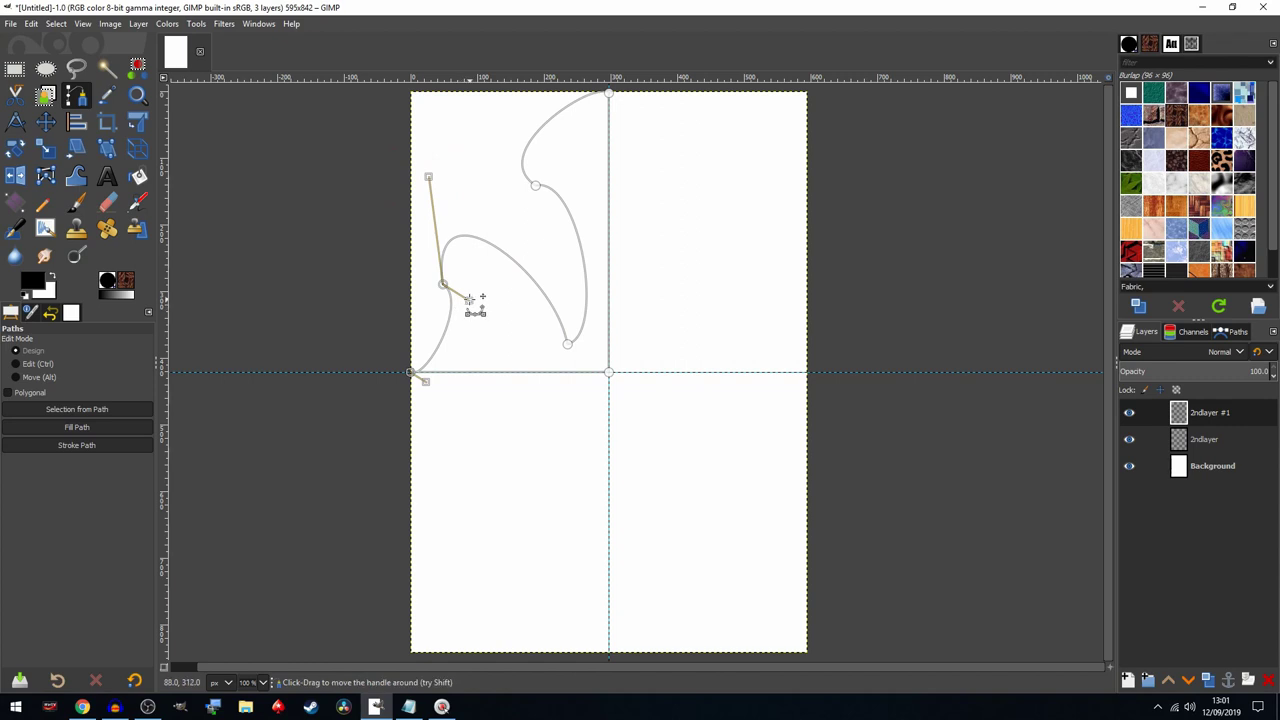
pyautogui.moveTo(470, 303); pyautogui.dragTo(452, 314)
# Adjust the handles of the upper-middle and left anchors to round and tighten the hook
pyautogui.click(535, 185)
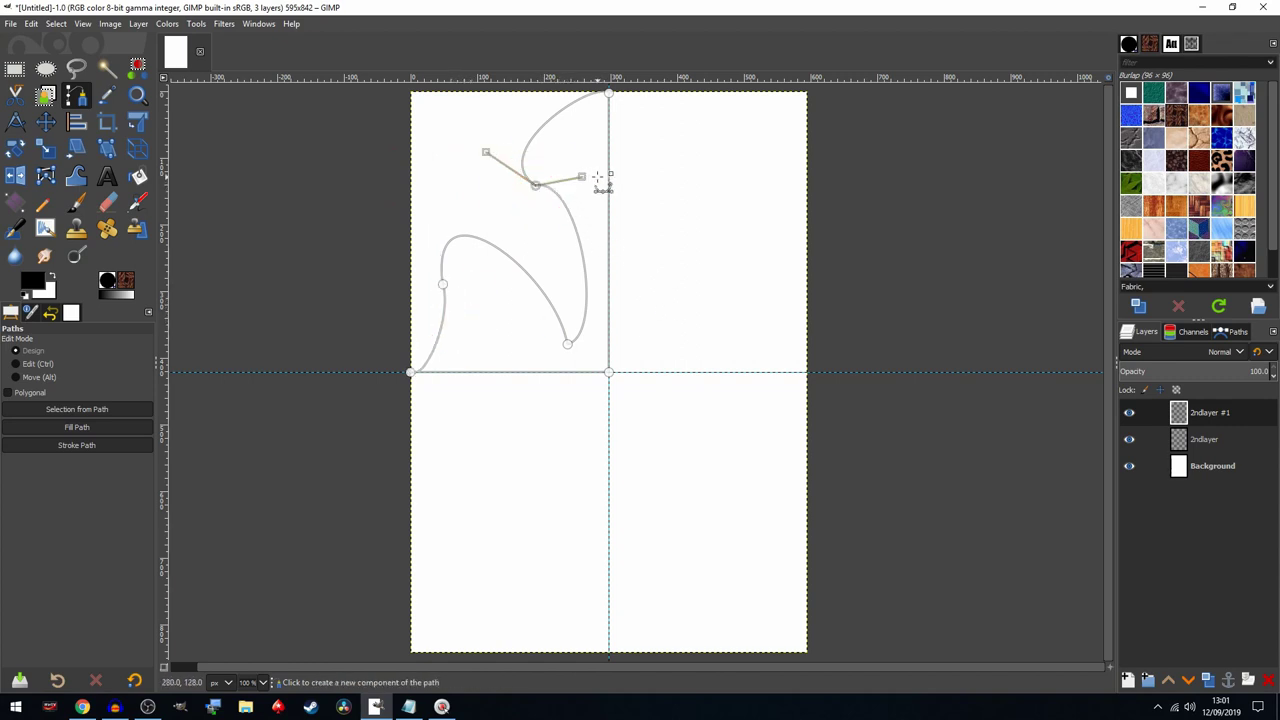
pyautogui.moveTo(582, 177); pyautogui.dragTo(568, 206)
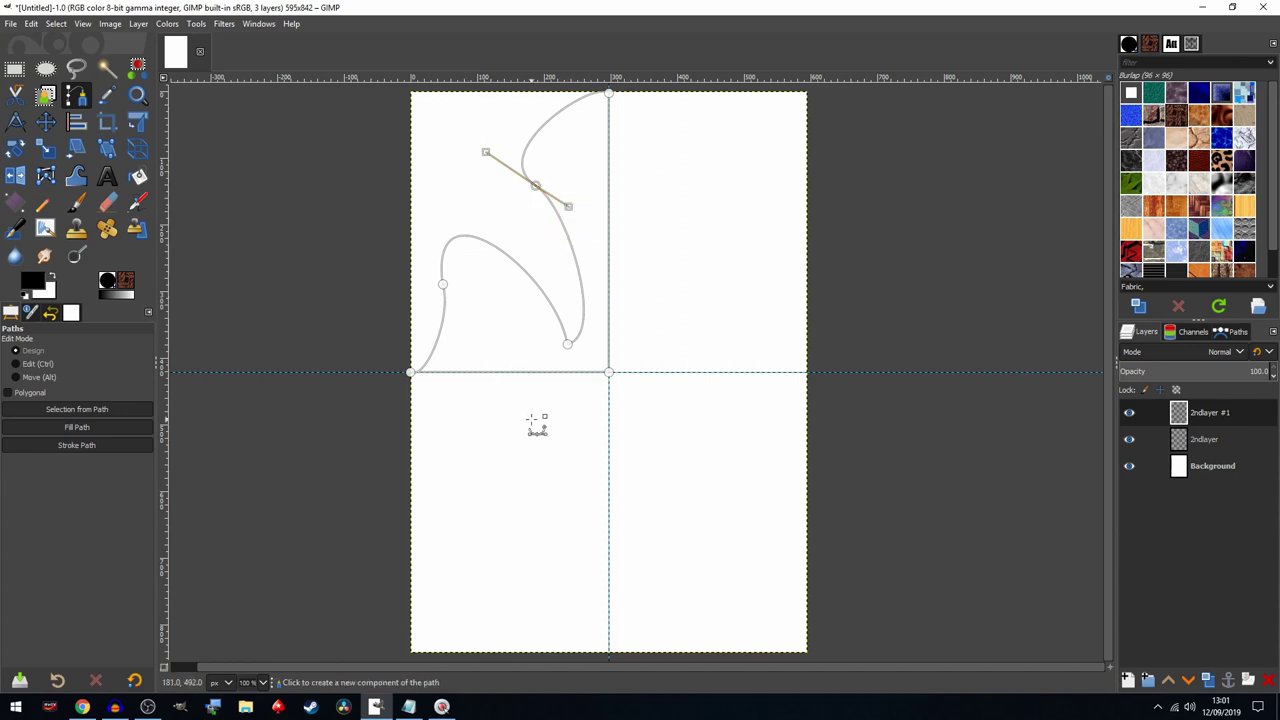
pyautogui.moveTo(443, 284); pyautogui.dragTo(392, 86)
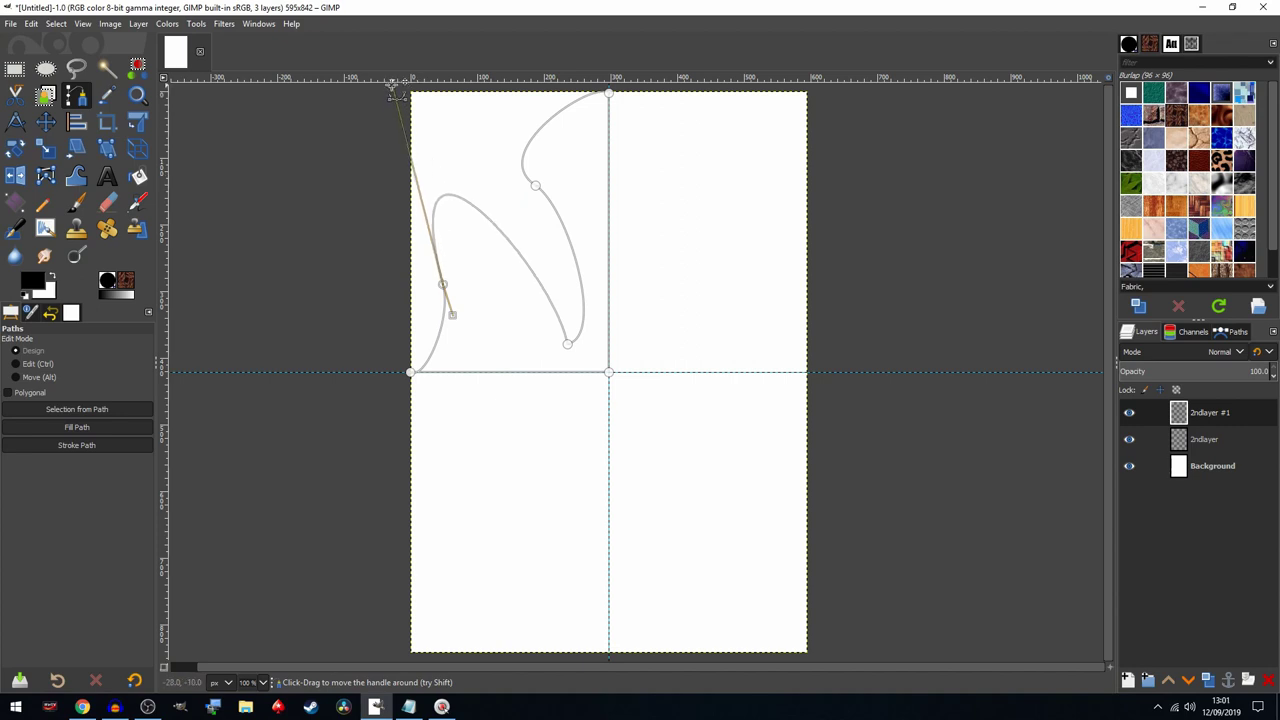
pyautogui.keyDown('ctrl'); pyautogui.click(533, 186); pyautogui.keyUp('ctrl')
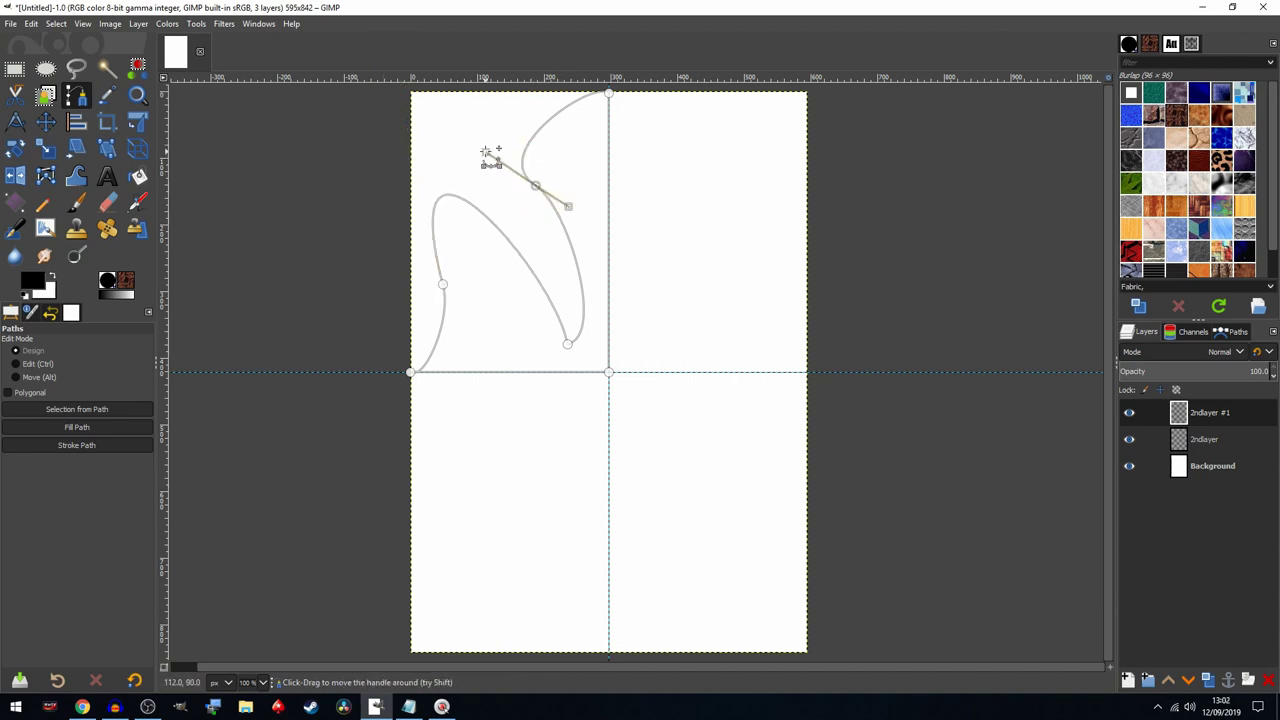
pyautogui.moveTo(491, 157); pyautogui.dragTo(407, 127)
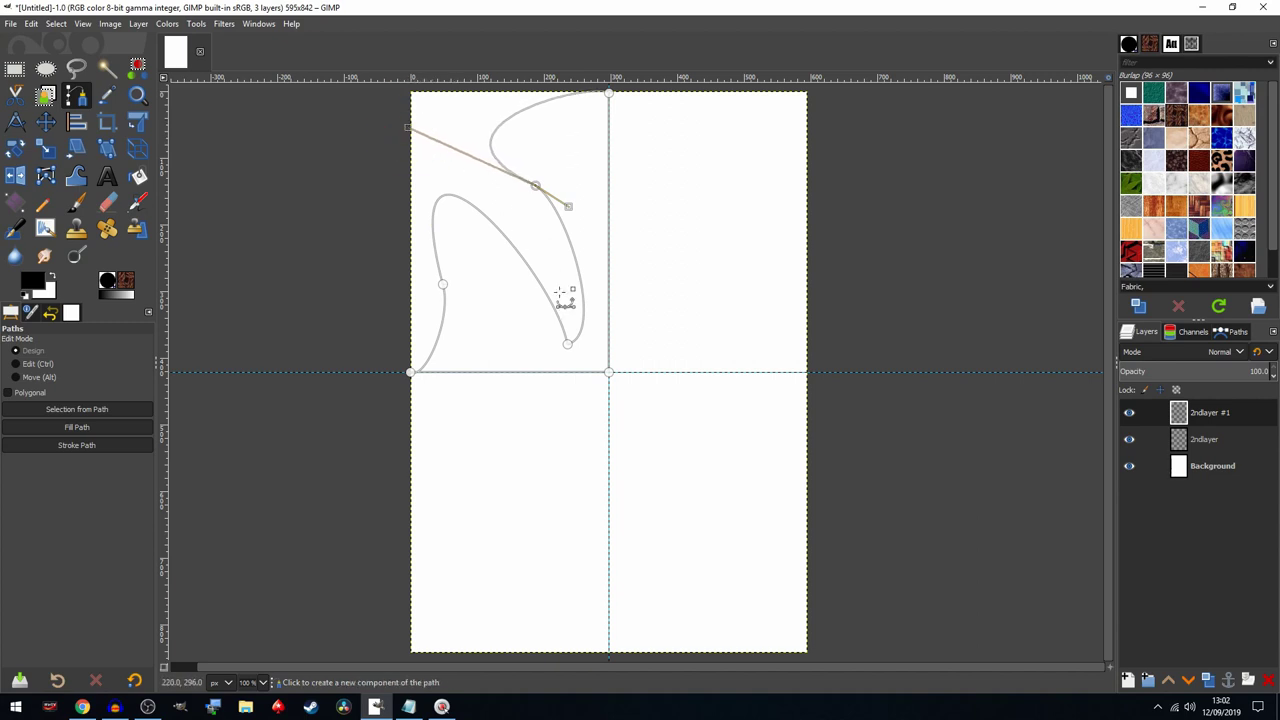
pyautogui.click(609, 94)
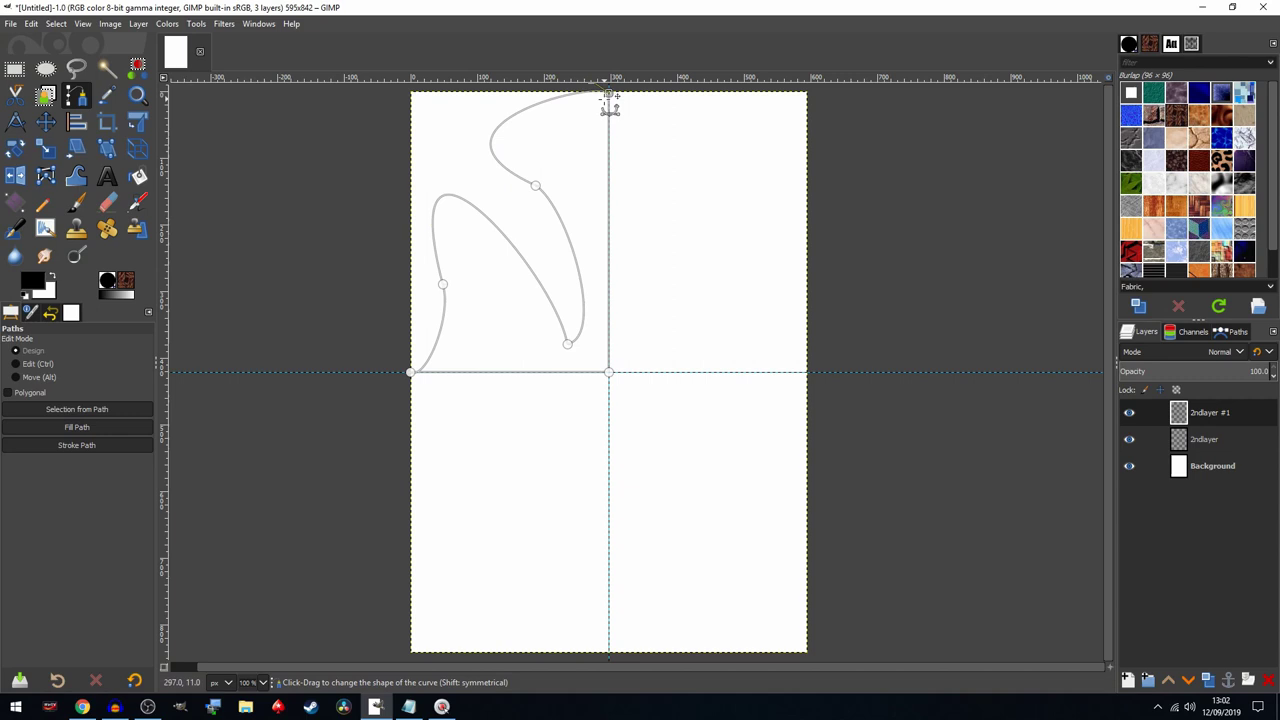
# Drag the top anchor's handle left and pull out a handle to smooth the upper curve
pyautogui.scroll(-1, 639, 190)
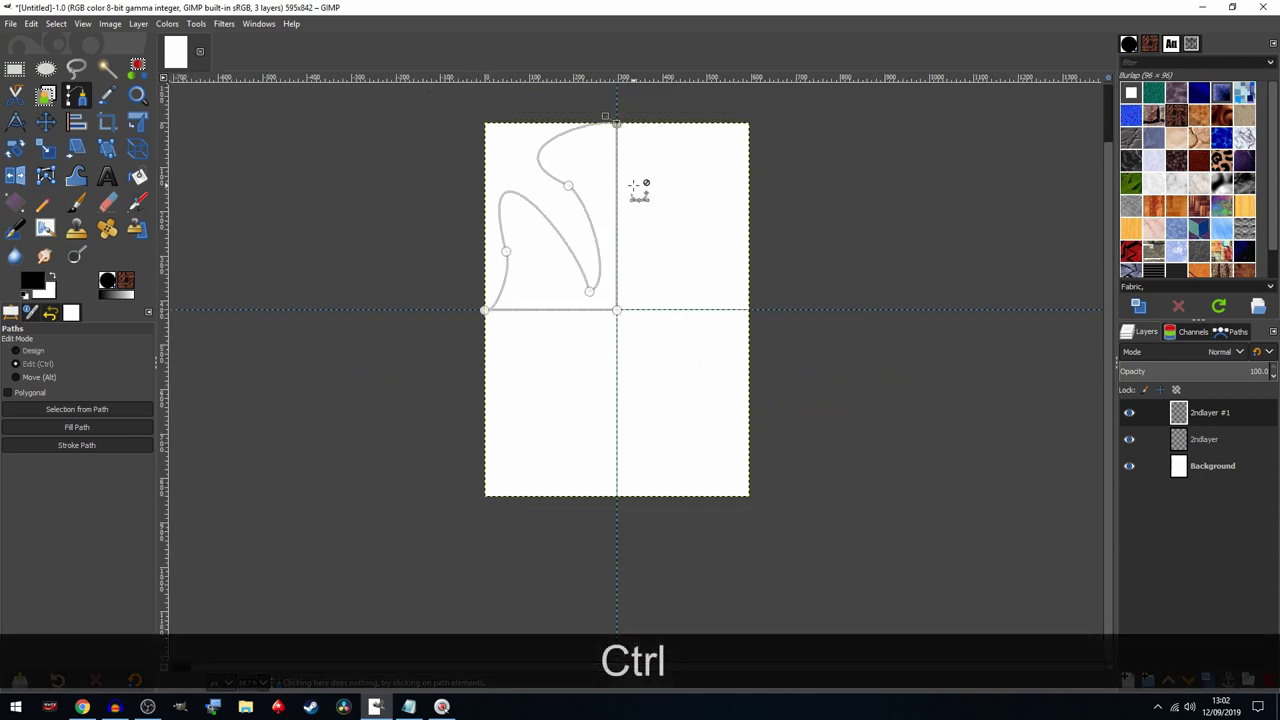
pyautogui.moveTo(608, 120); pyautogui.dragTo(583, 129)
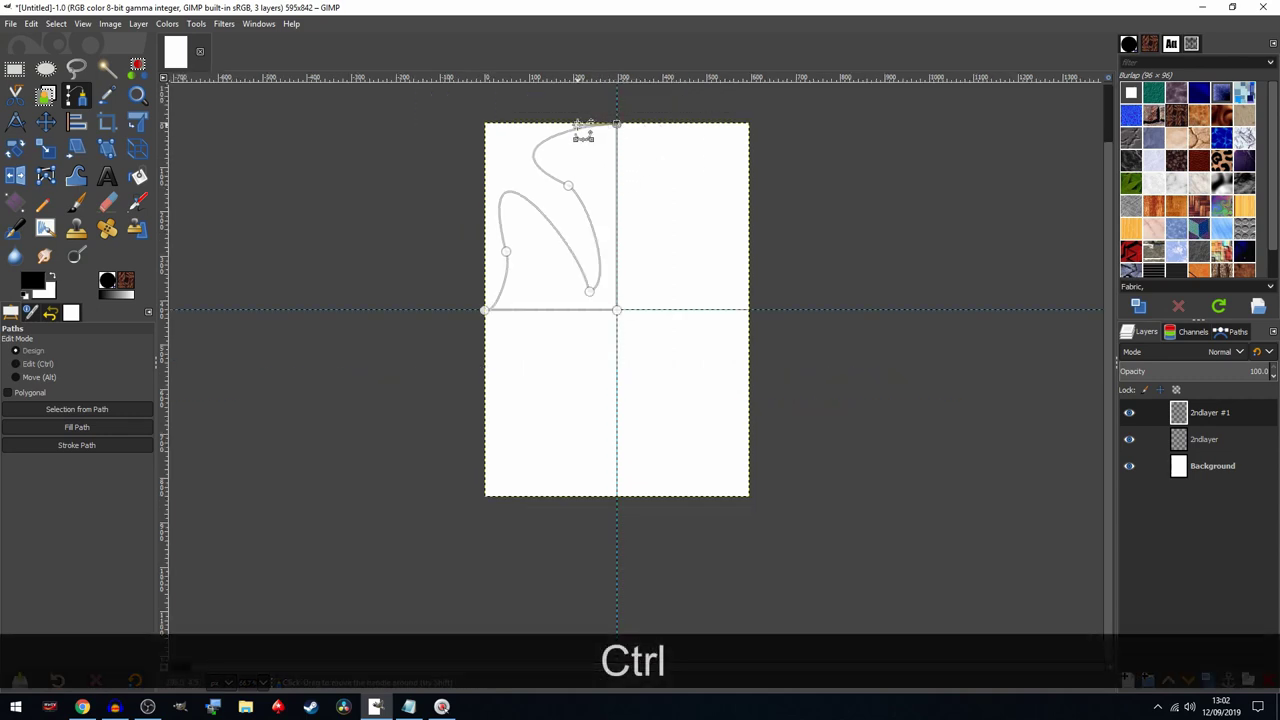
pyautogui.scroll(2, 600, 140)
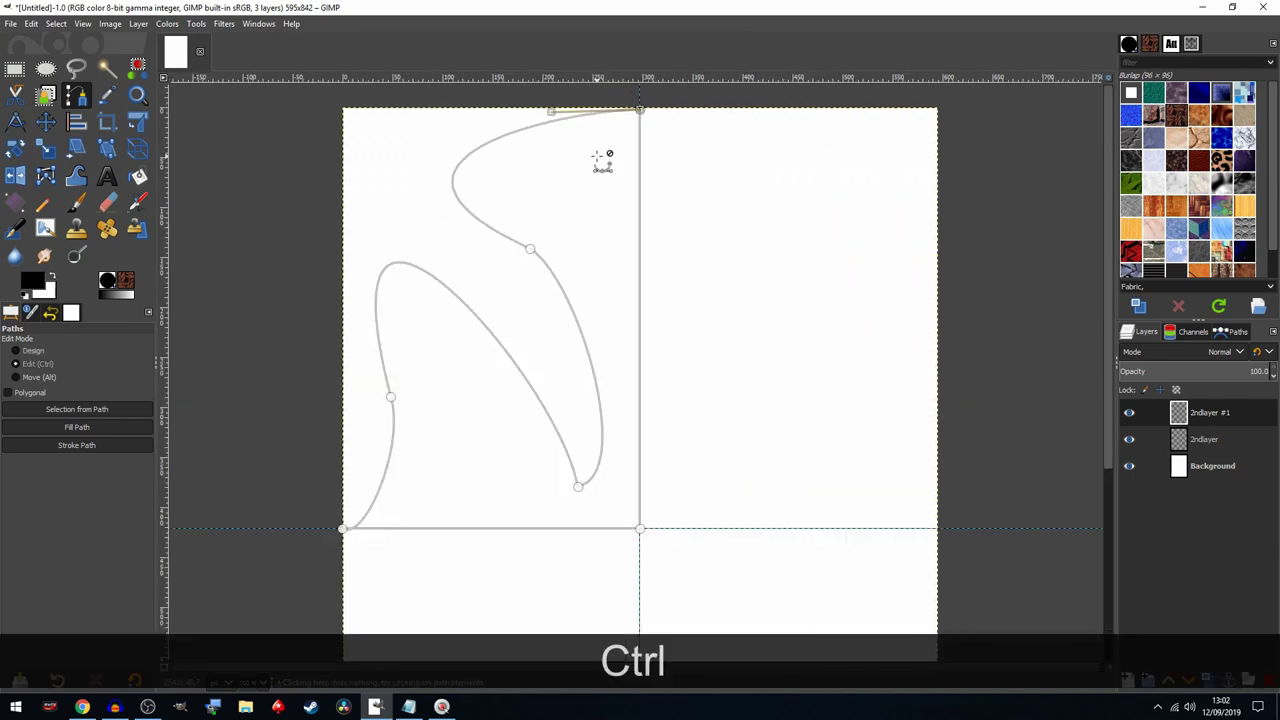
pyautogui.scroll(1, 602, 160)
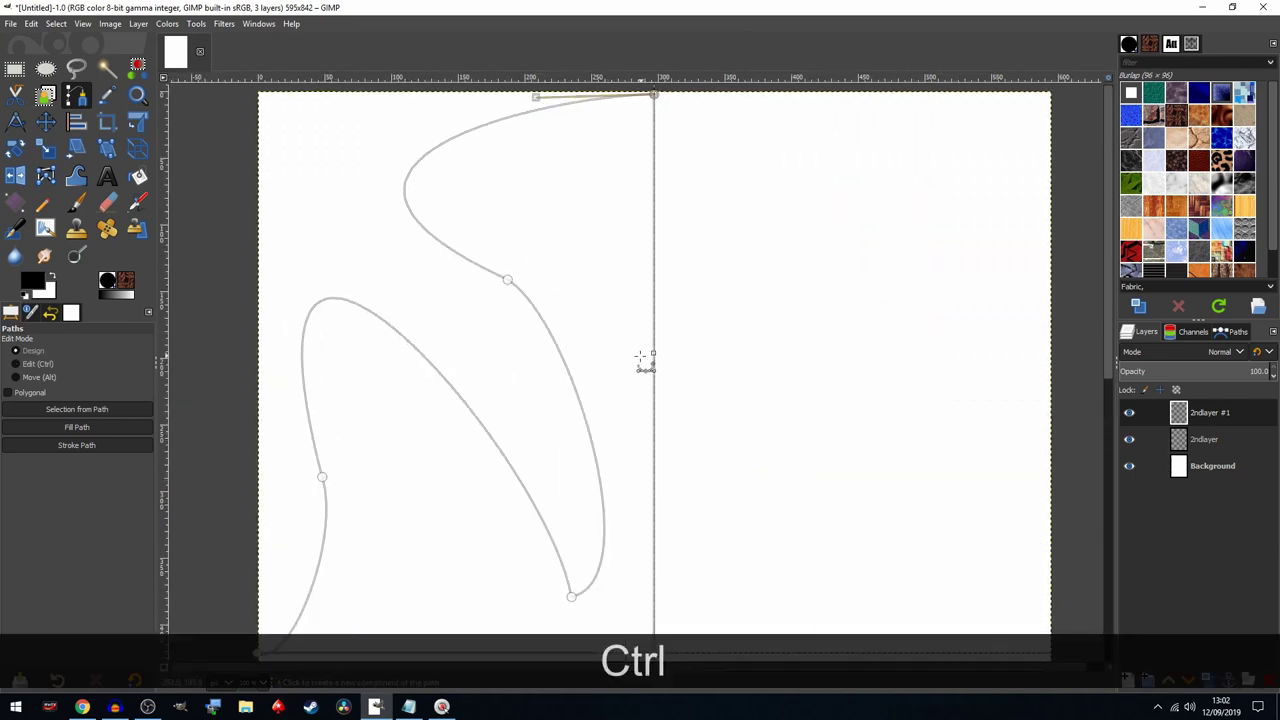
pyautogui.moveTo(507, 280); pyautogui.dragTo(594, 314)
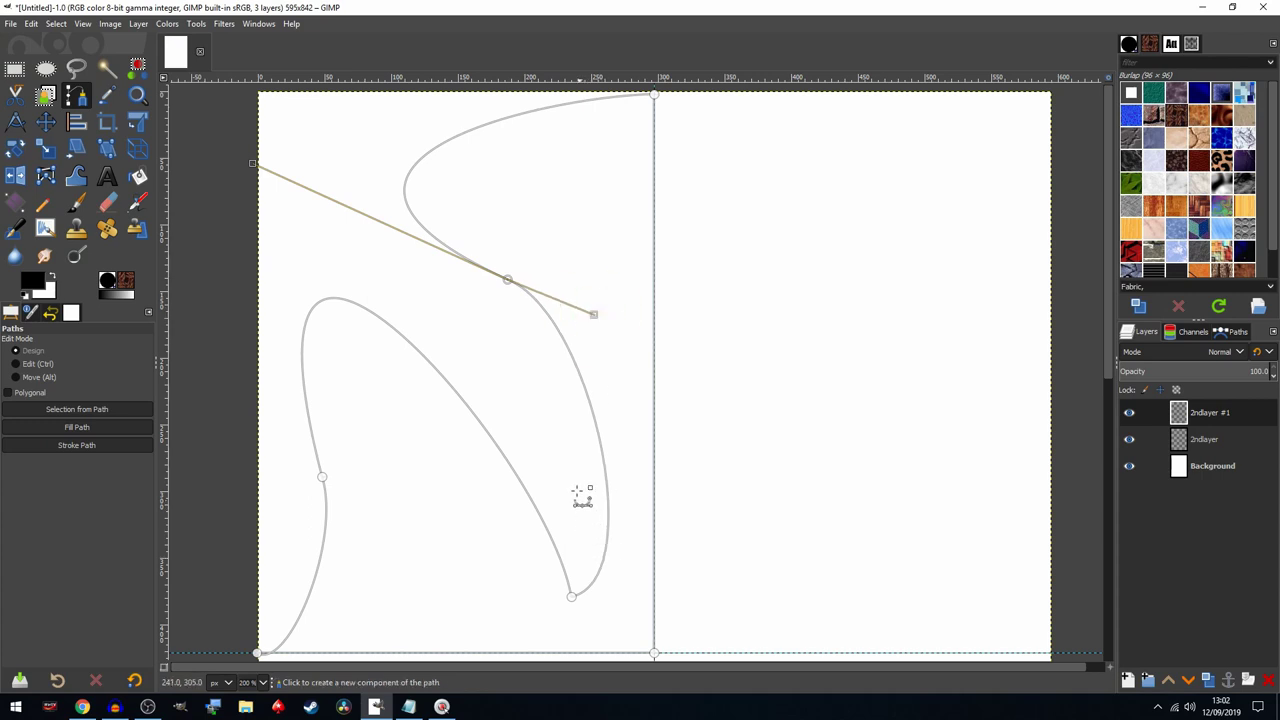
pyautogui.scroll(-2, 569, 368)
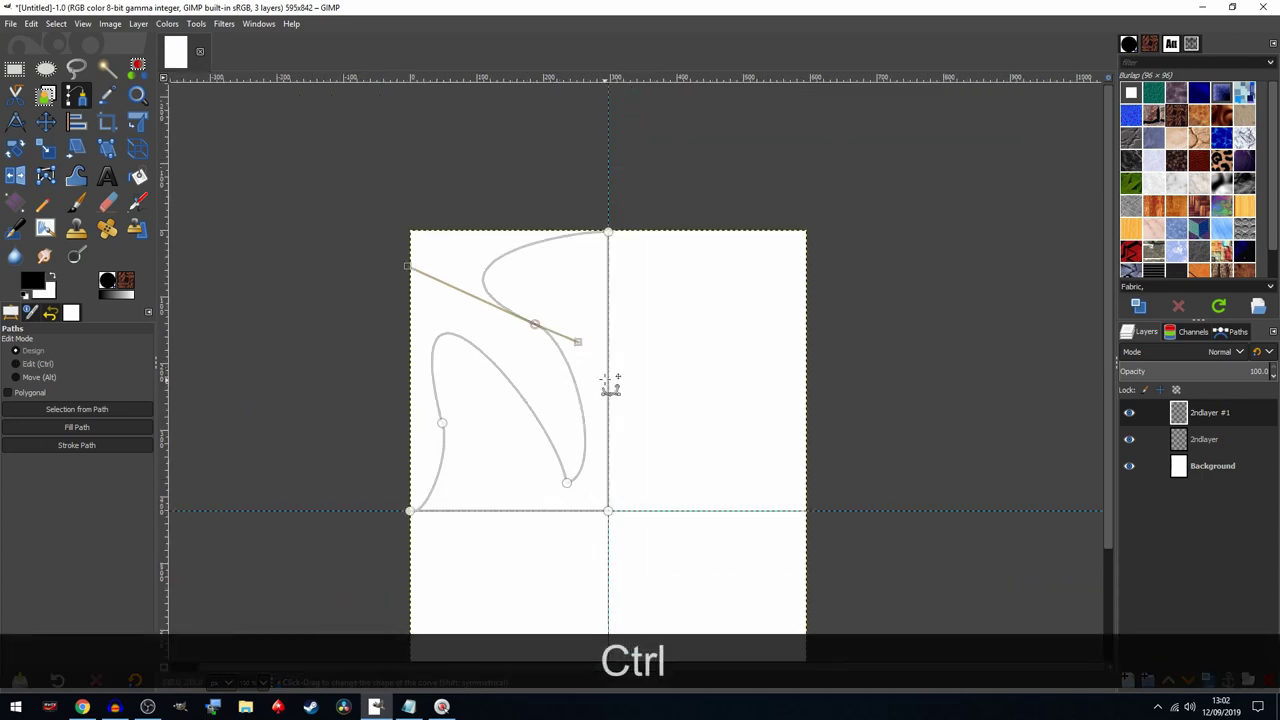
pyautogui.scroll(-3, 610, 388)
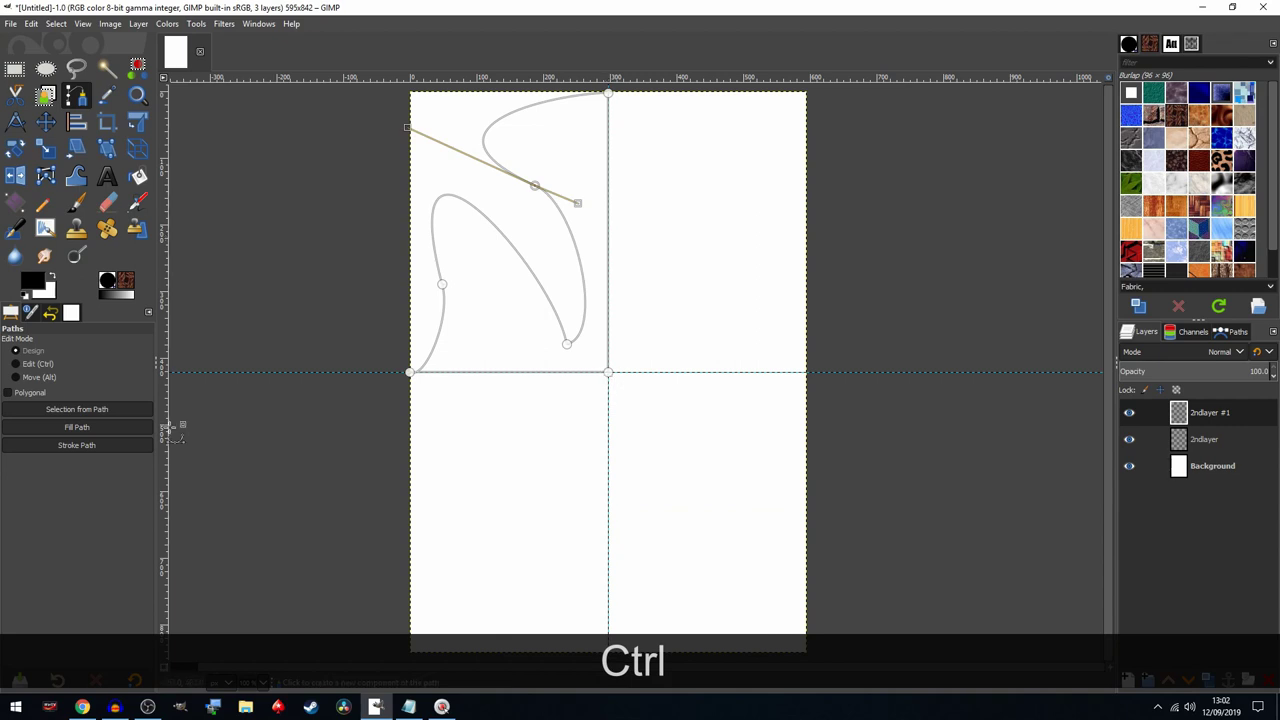
# Stroke the motif path with a 7 px solid black line on 2ndlayer #1
pyautogui.click(77, 445)
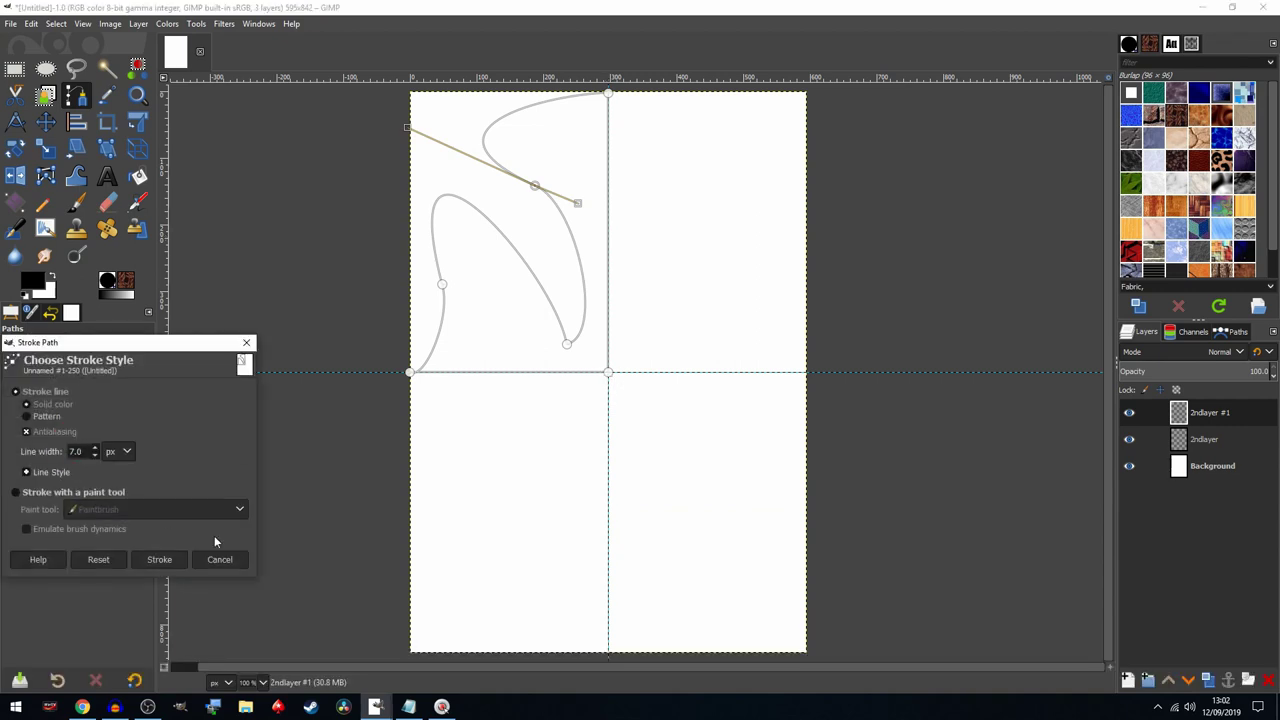
pyautogui.click(160, 560)
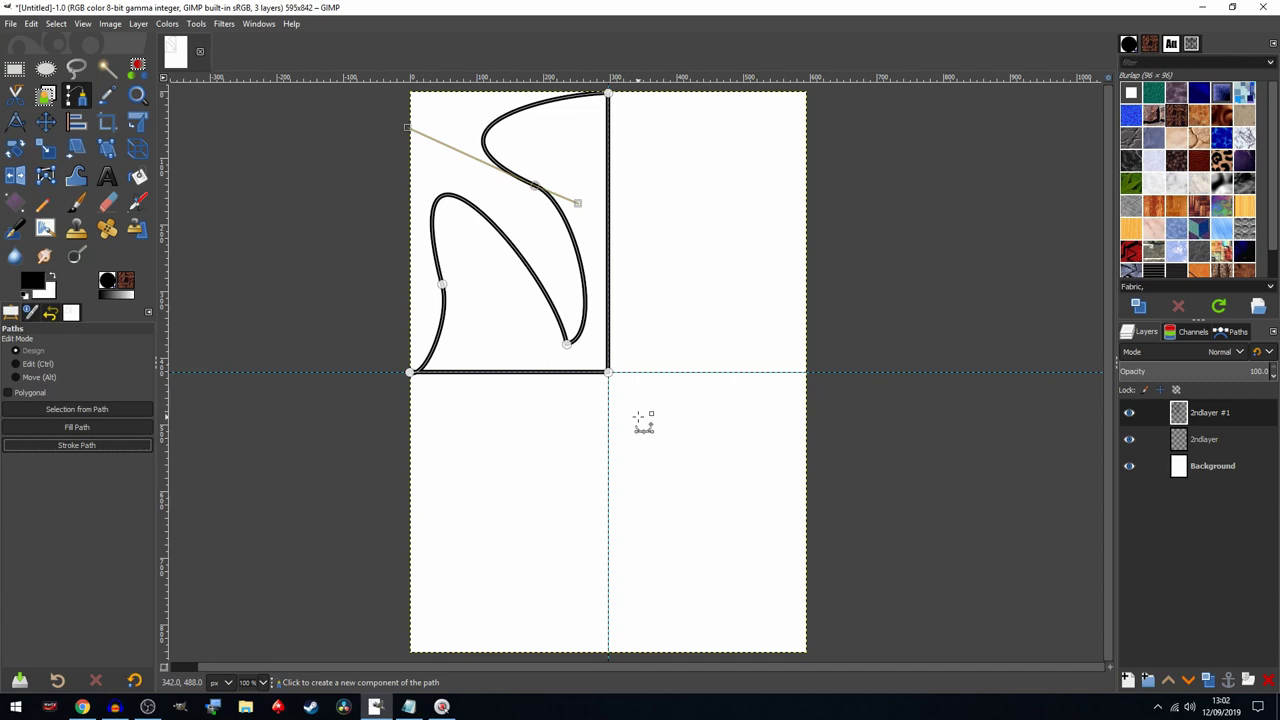
pyautogui.click(1236, 337)
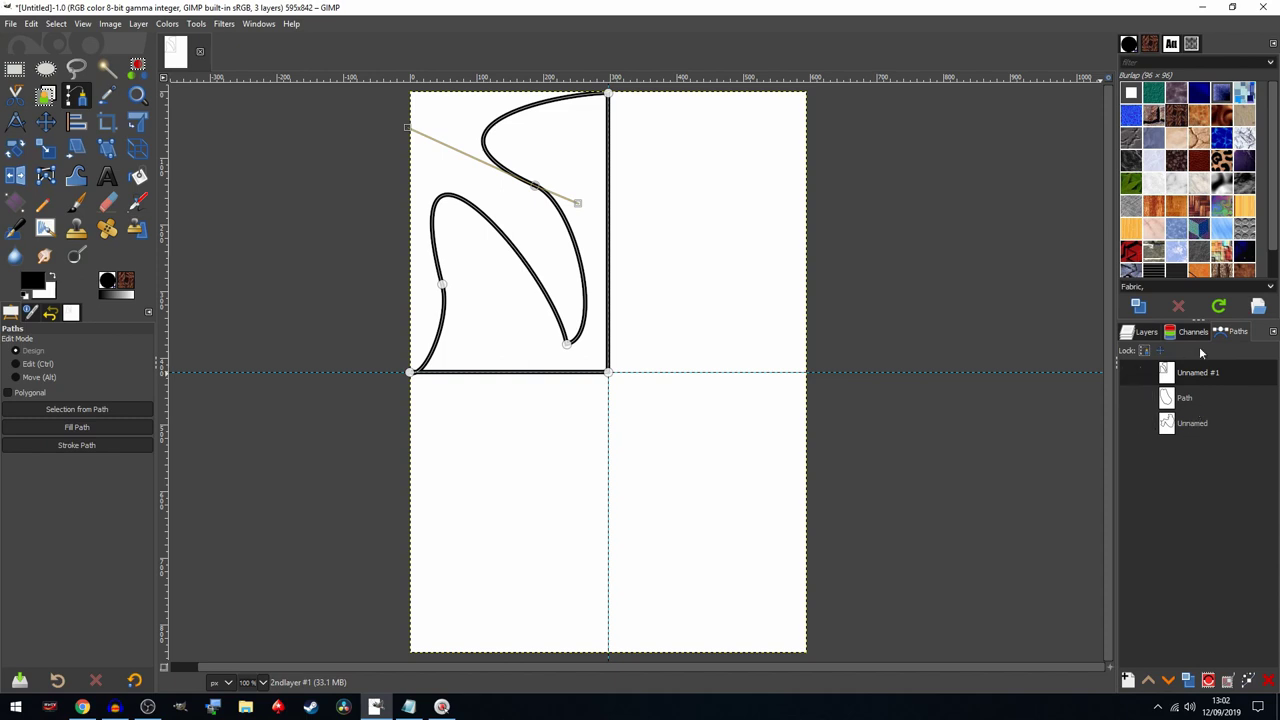
pyautogui.click(1141, 332)
pyautogui.click(14, 68)
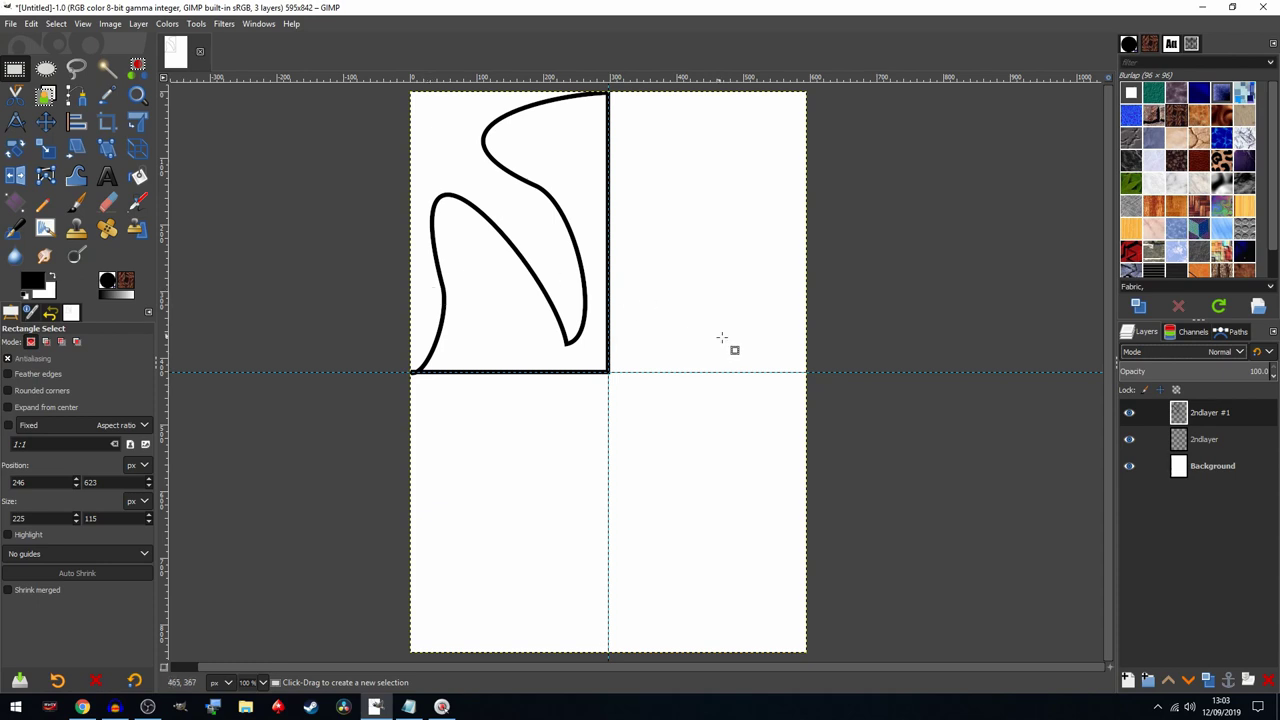
# Toggle 2ndlayer #1's visibility off and on, then duplicate it as 2ndlayer #2
pyautogui.click(1131, 414)
pyautogui.click(1131, 414)
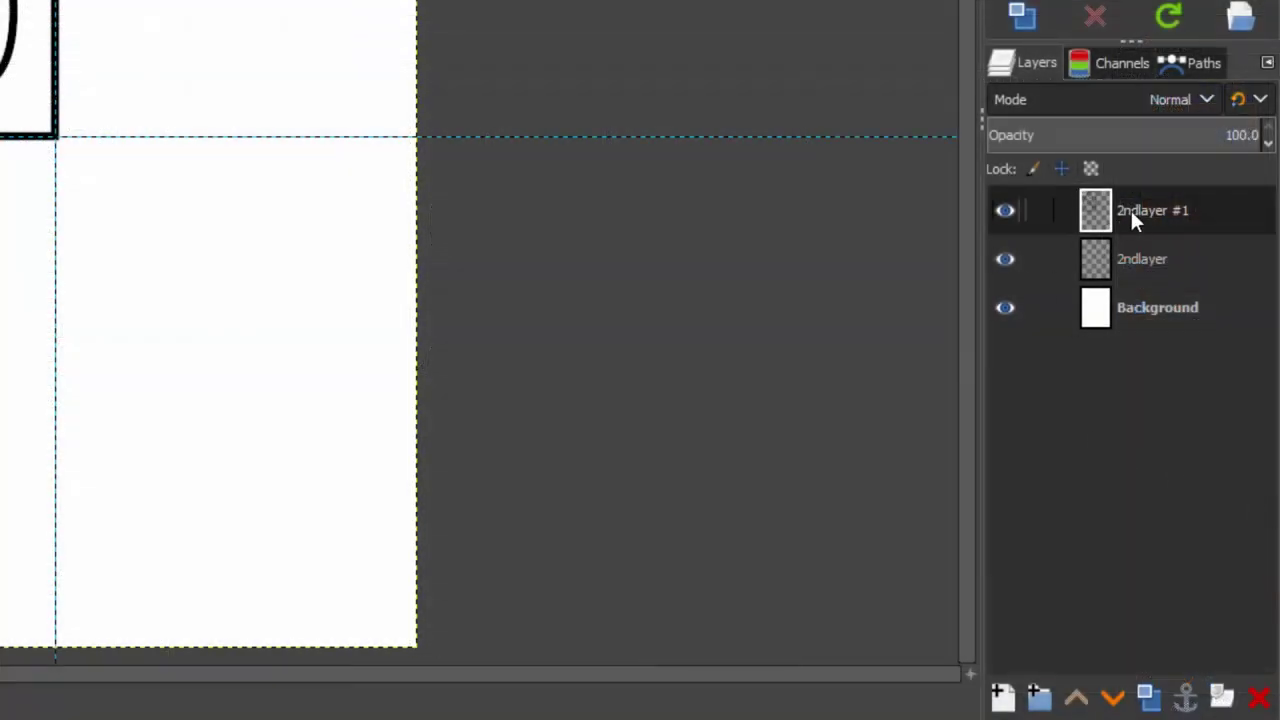
pyautogui.rightClick(1130, 218)
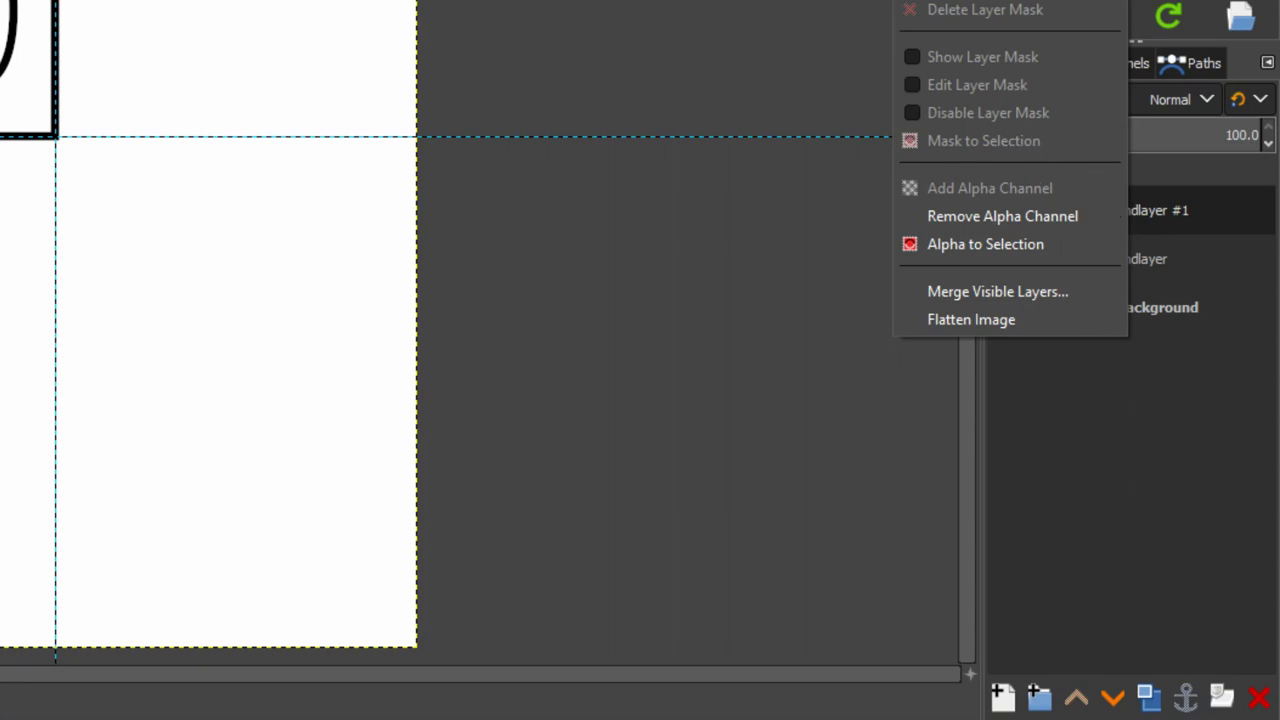
pyautogui.hotkey('shift', 'ctrl', 'd')
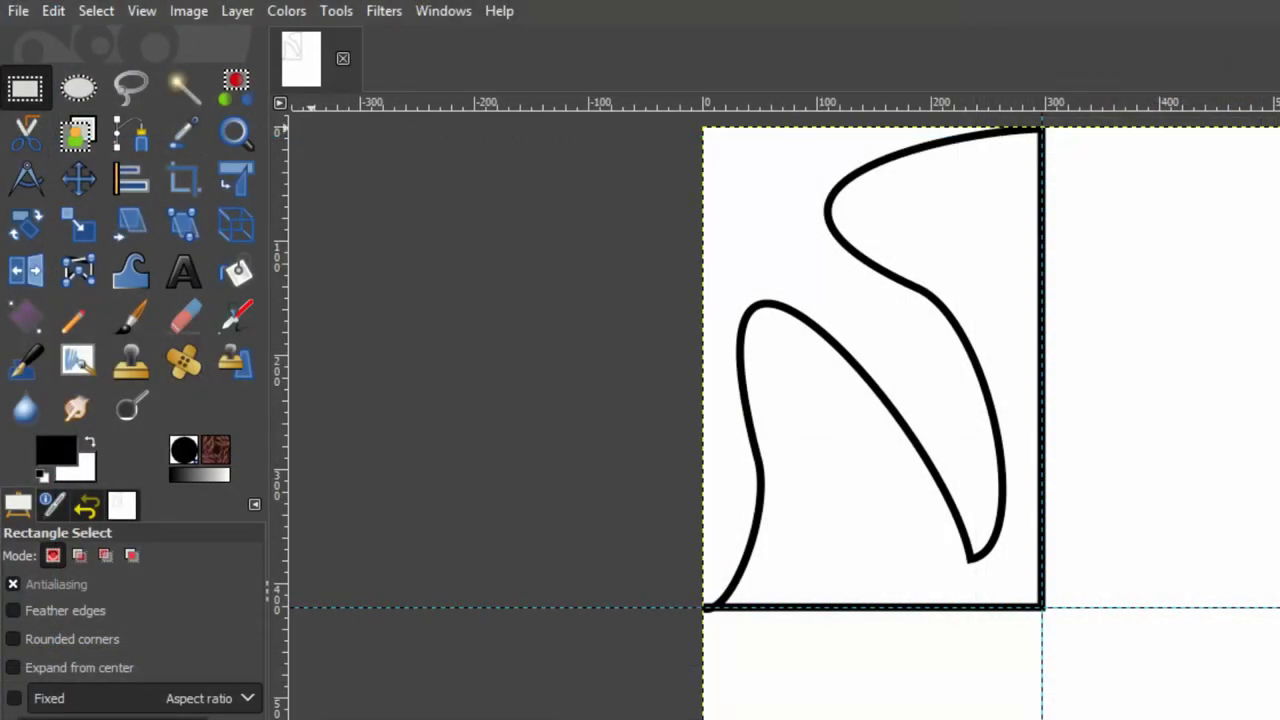
# Flip the 2ndlayer #2 copy horizontally with Layer > Transform > Flip Horizontally
pyautogui.click(236, 11)
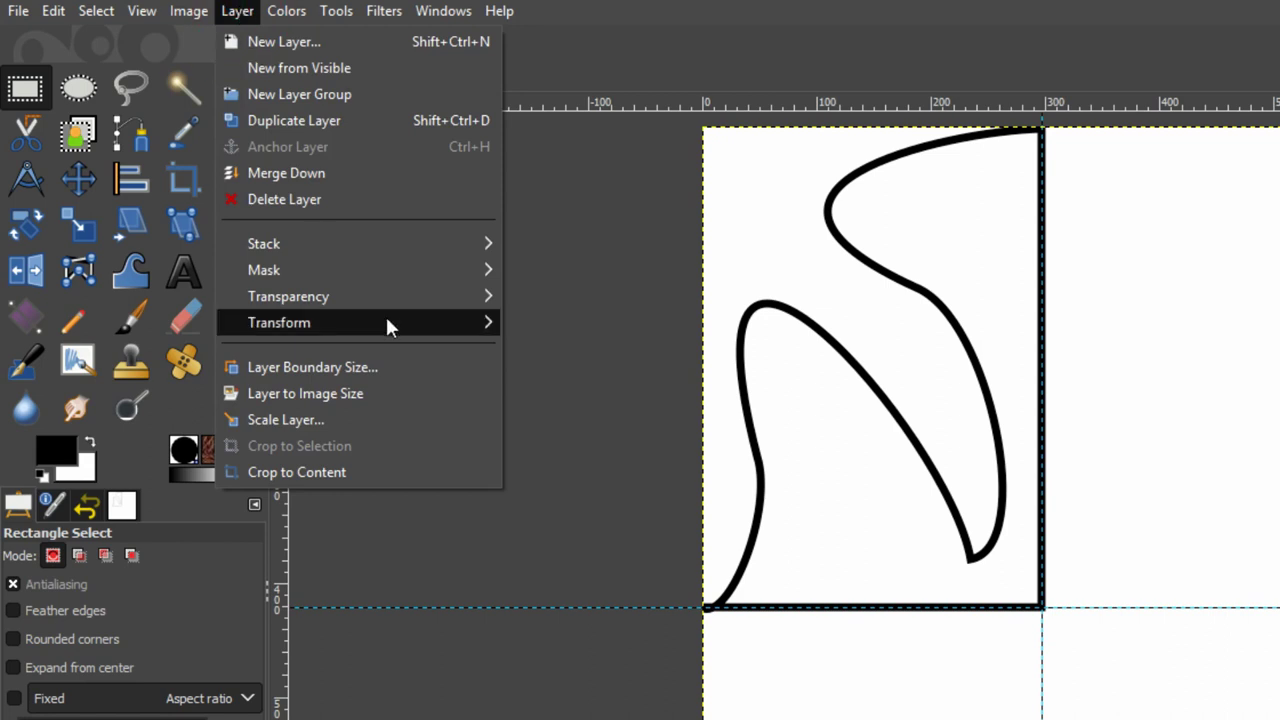
pyautogui.moveTo(388, 324)
pyautogui.click(583, 323)
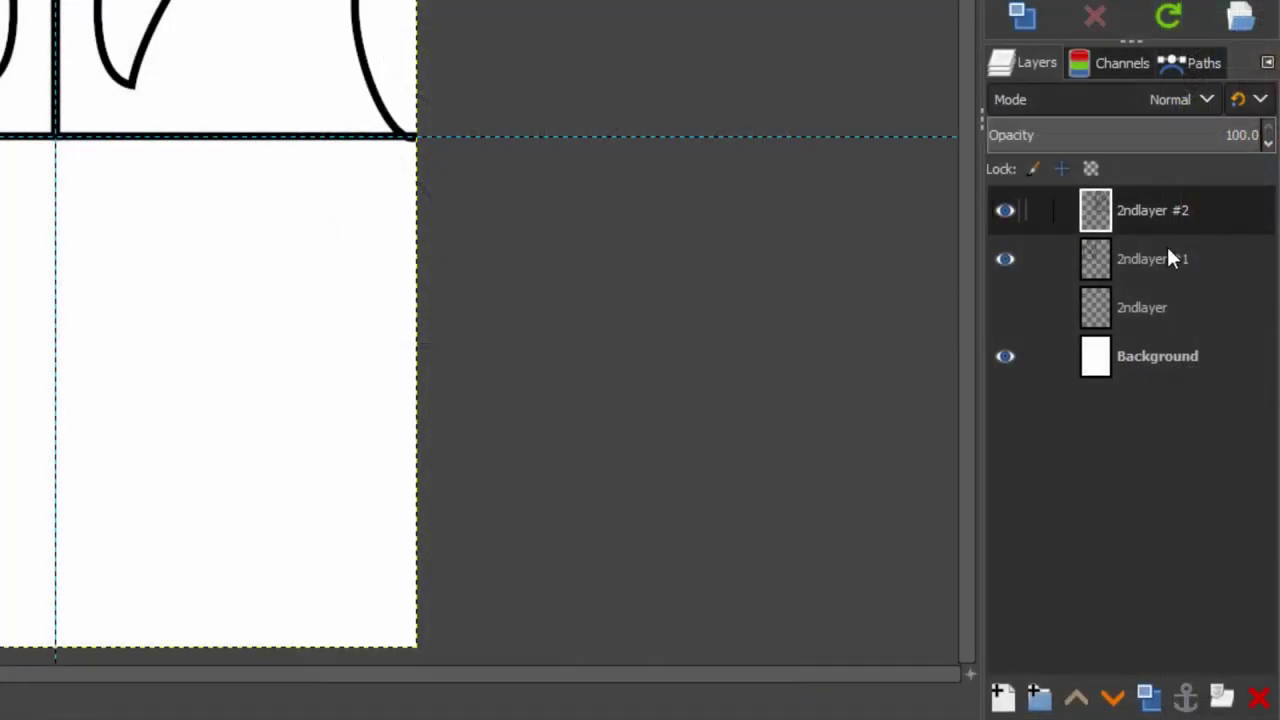
# Delete the top copy layer and make a fresh duplicate of 2ndlayer #1
pyautogui.rightClick(1279, 397)
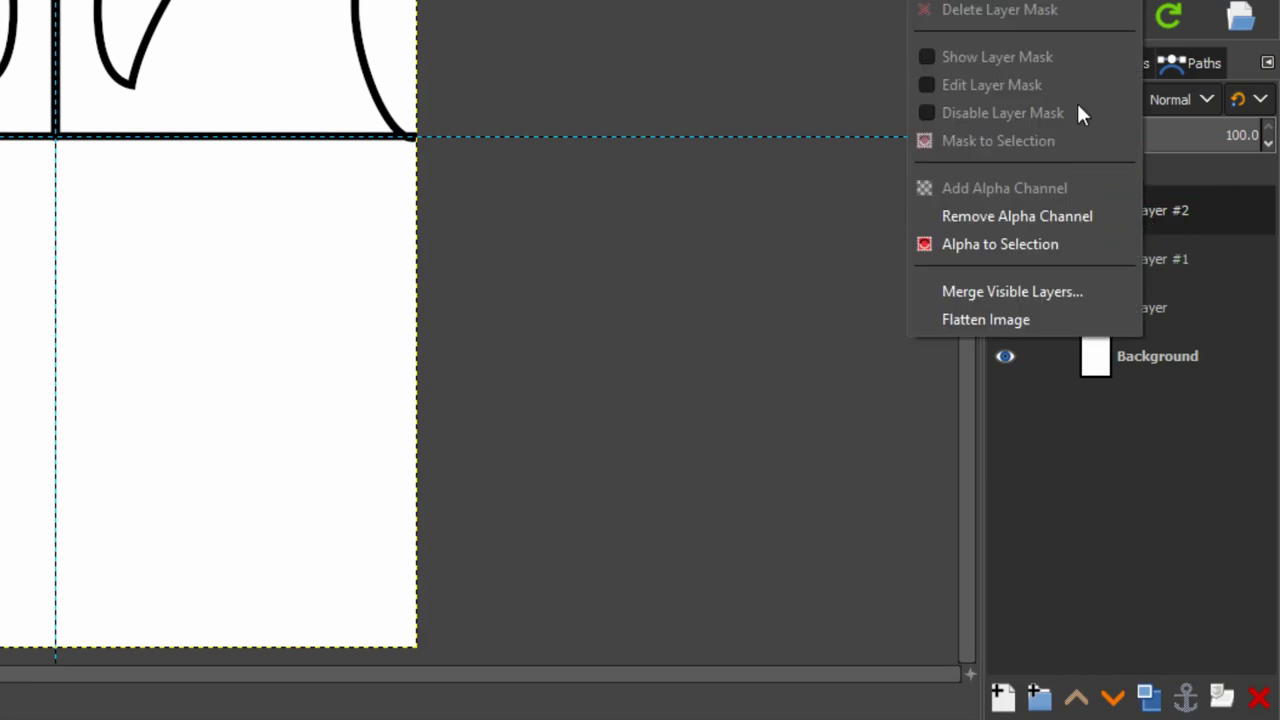
pyautogui.click(990, 1)
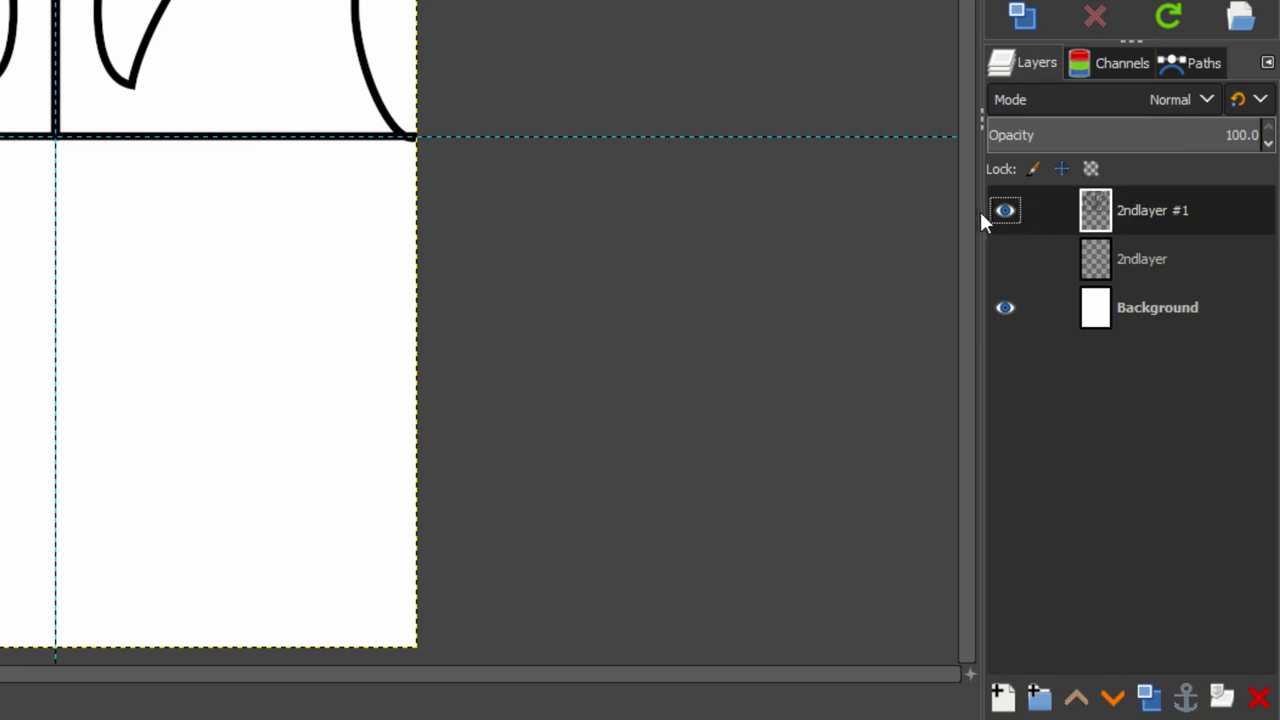
pyautogui.rightClick(1139, 211)
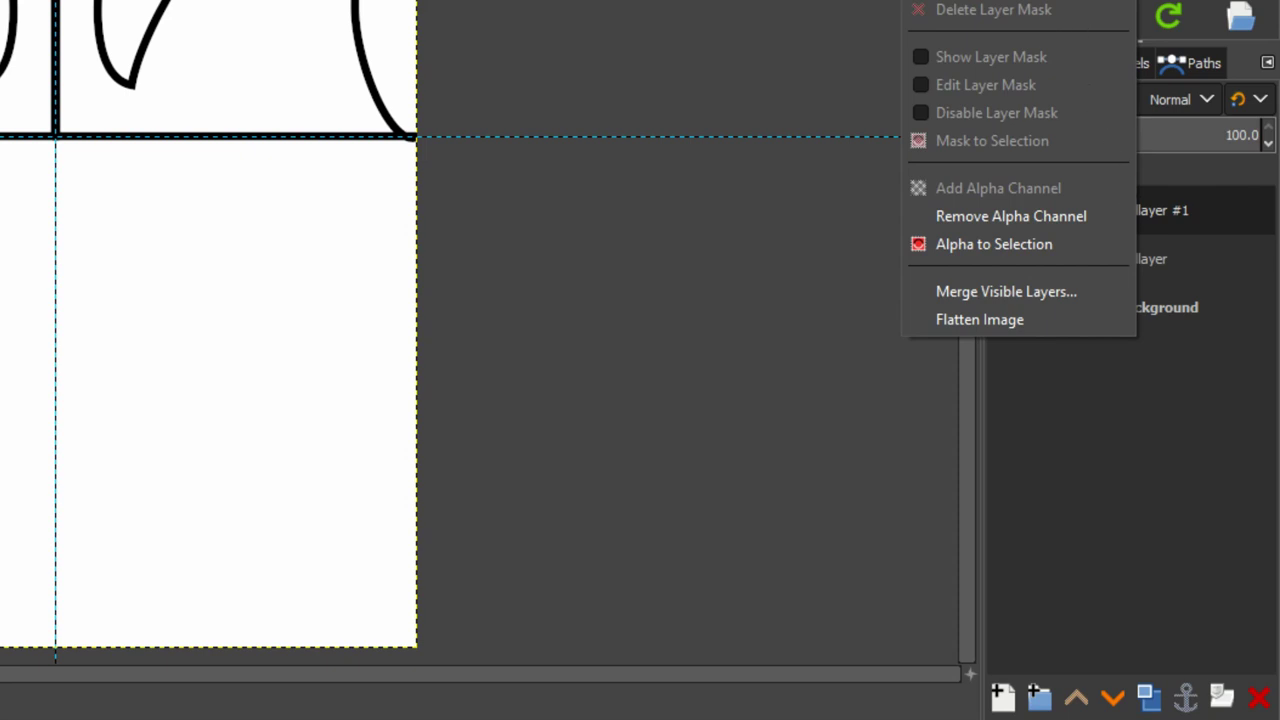
pyautogui.click(990, 0)
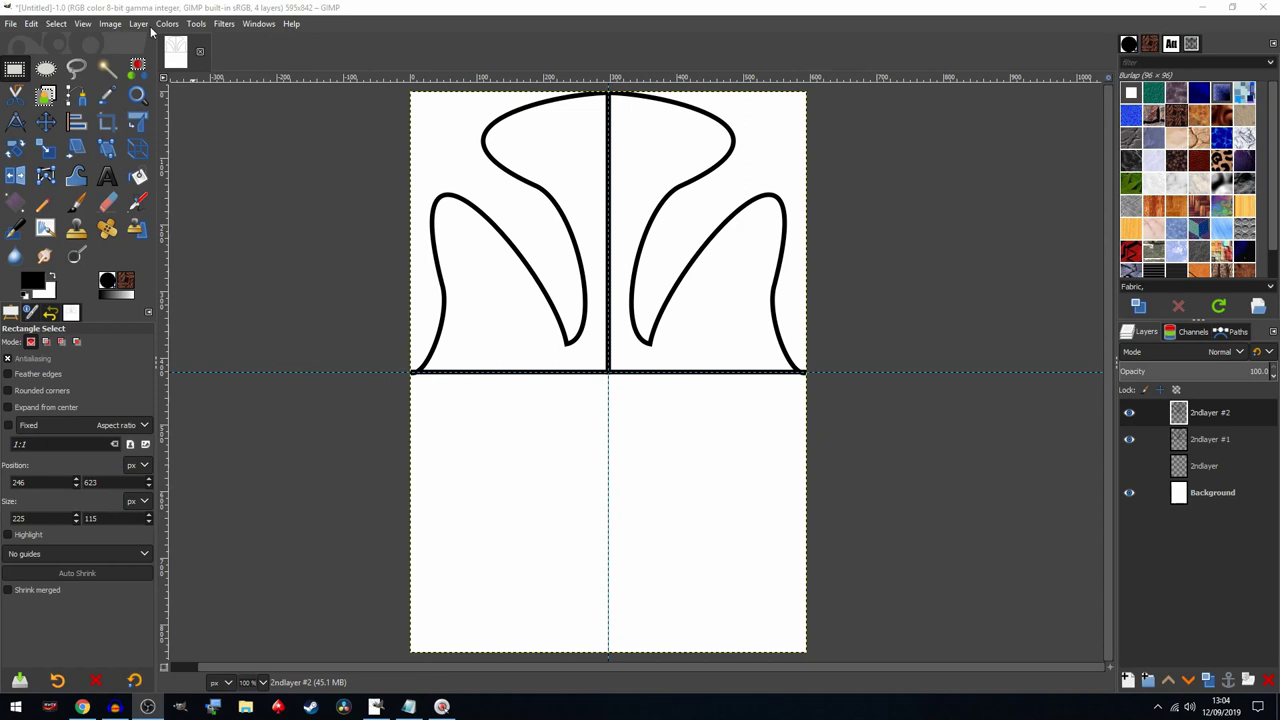
# Flip the copy vertically into the lower half and merge it down into 2ndlayer #1
pyautogui.click(138, 24)
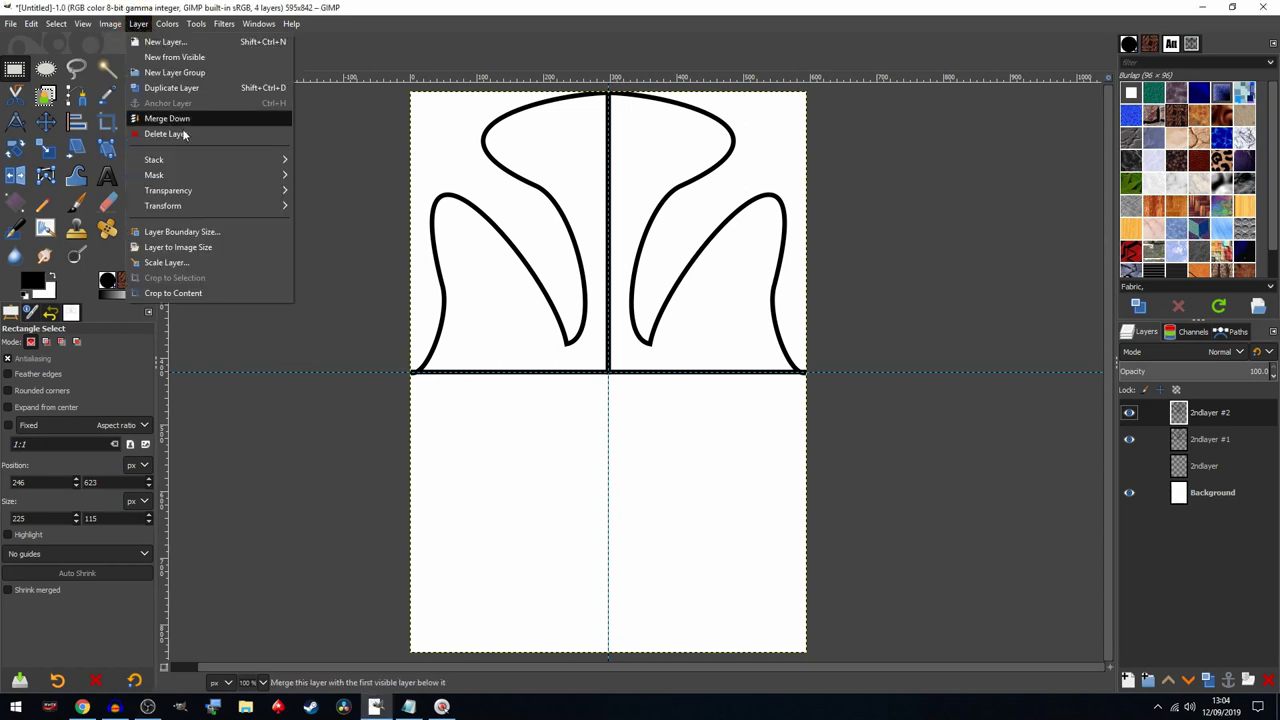
pyautogui.moveTo(237, 206)
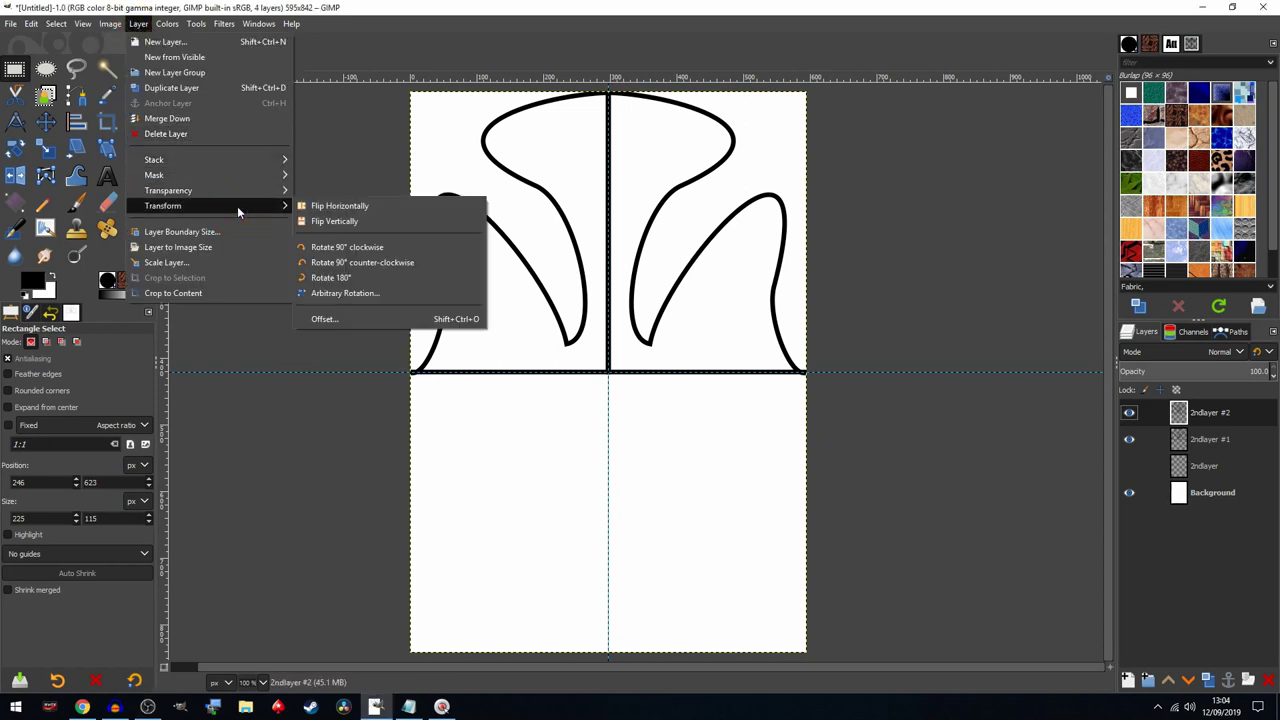
pyautogui.click(332, 222)
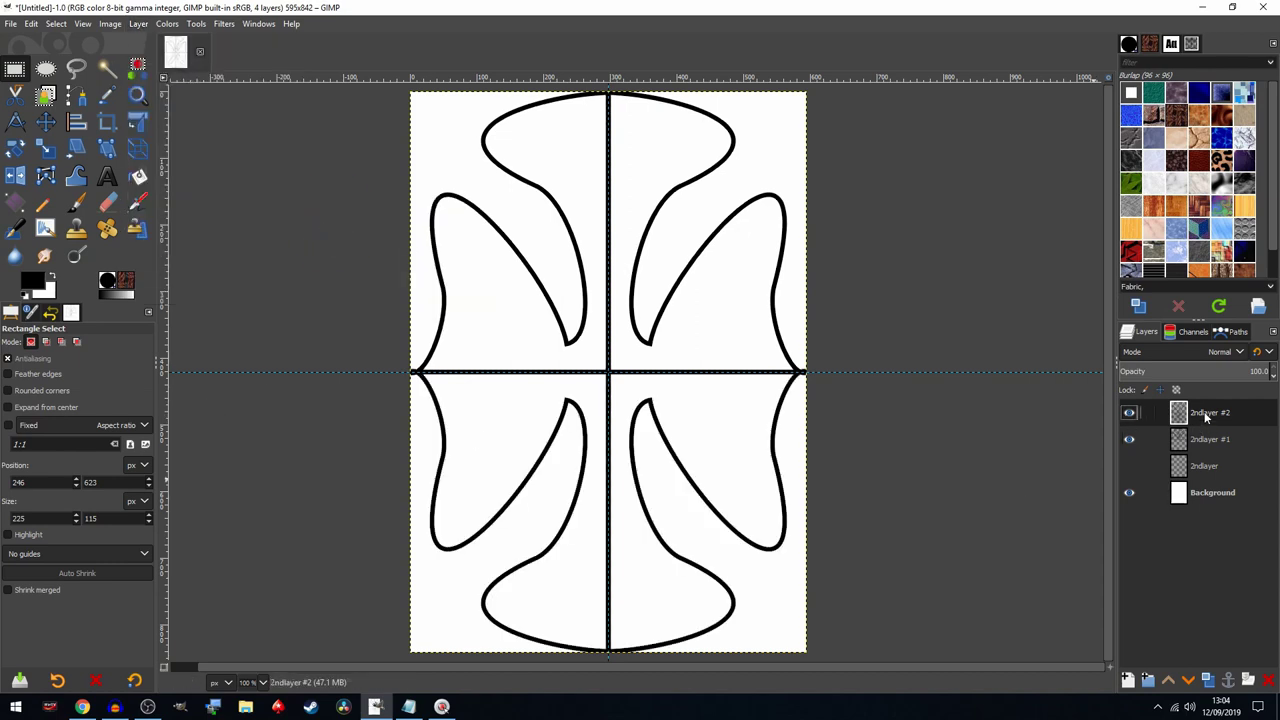
pyautogui.rightClick(1196, 413)
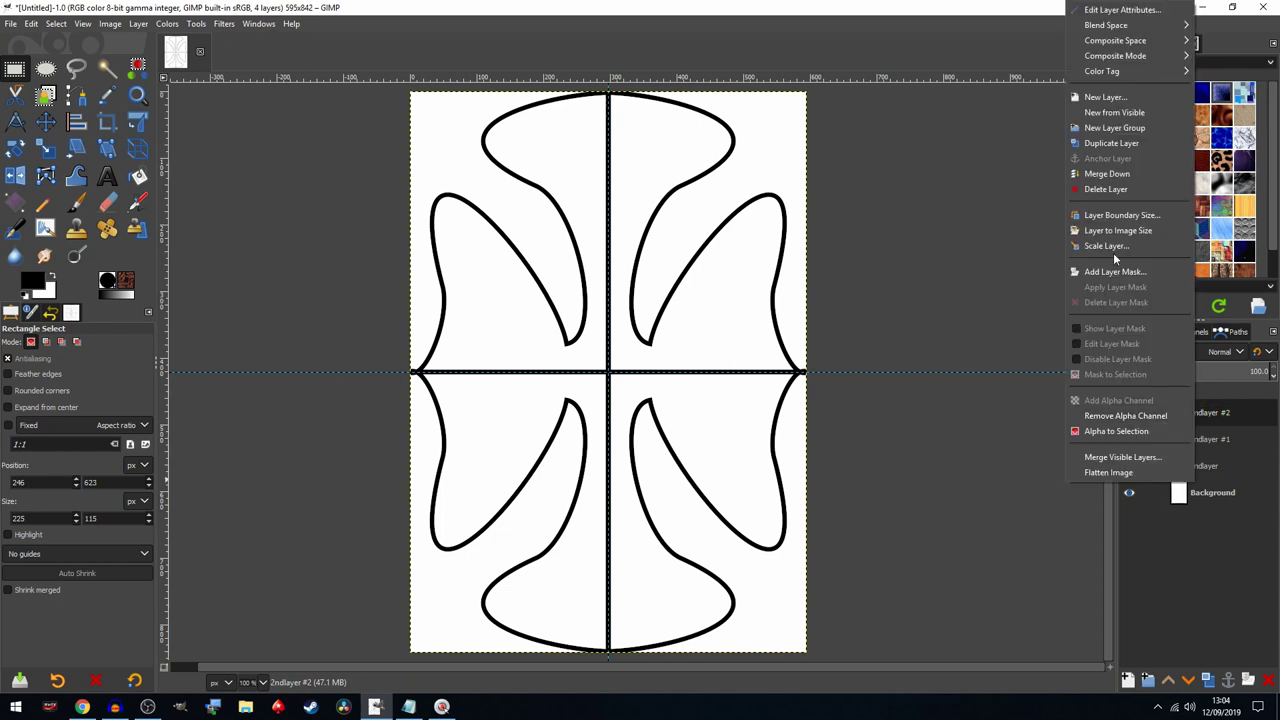
pyautogui.click(1117, 173)
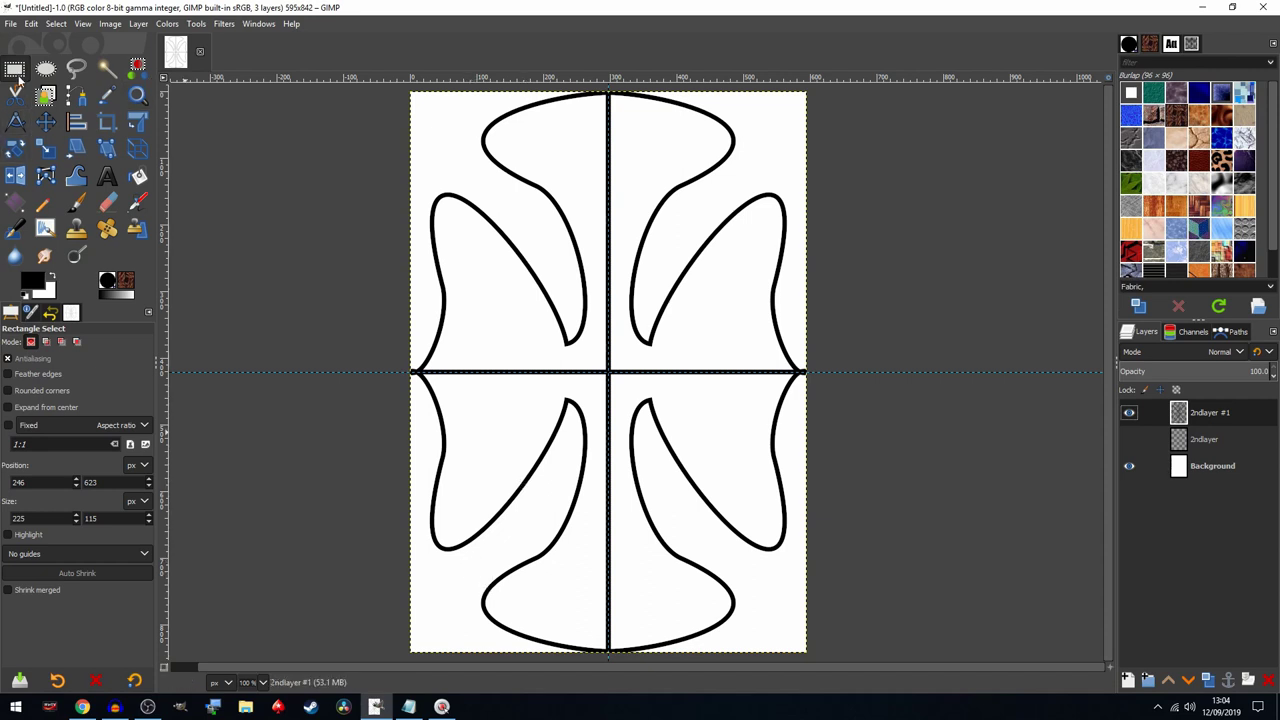
# Scale the four-way motif layer down to 297 × 420 px in the top-left quarter
pyautogui.click(48, 150)
pyautogui.click(689, 503)
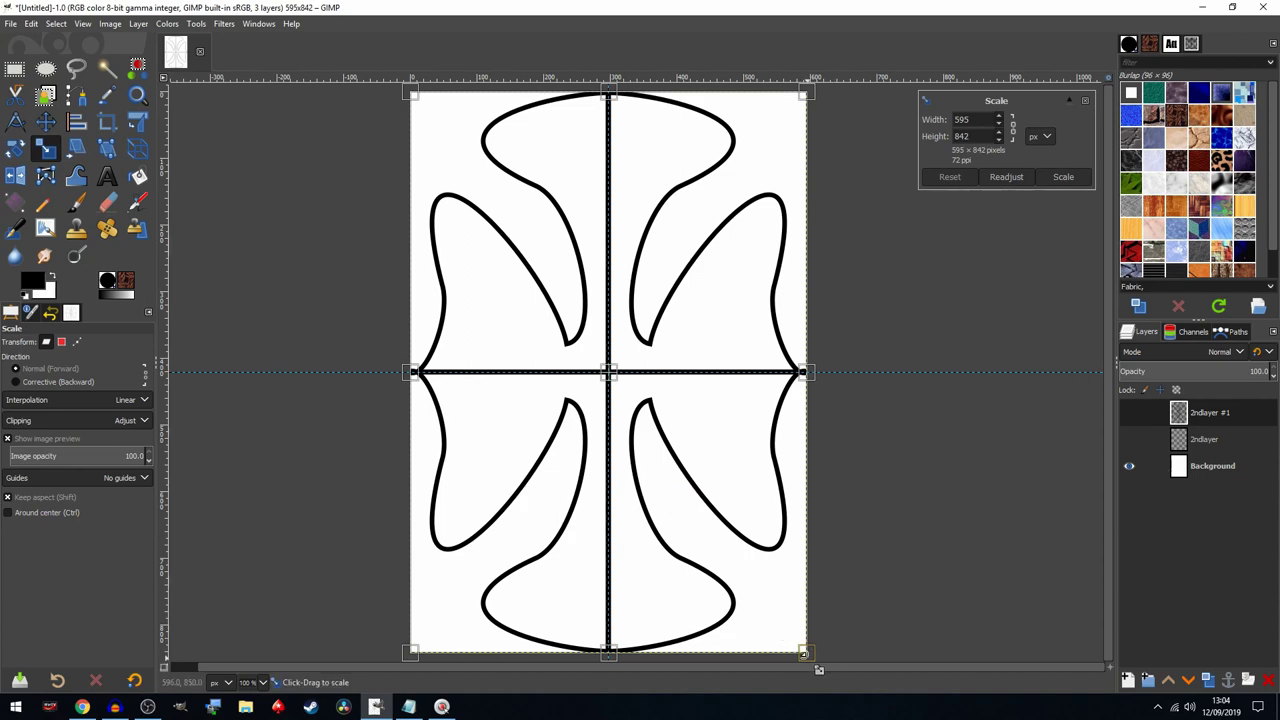
pyautogui.moveTo(804, 651); pyautogui.dragTo(586, 391)
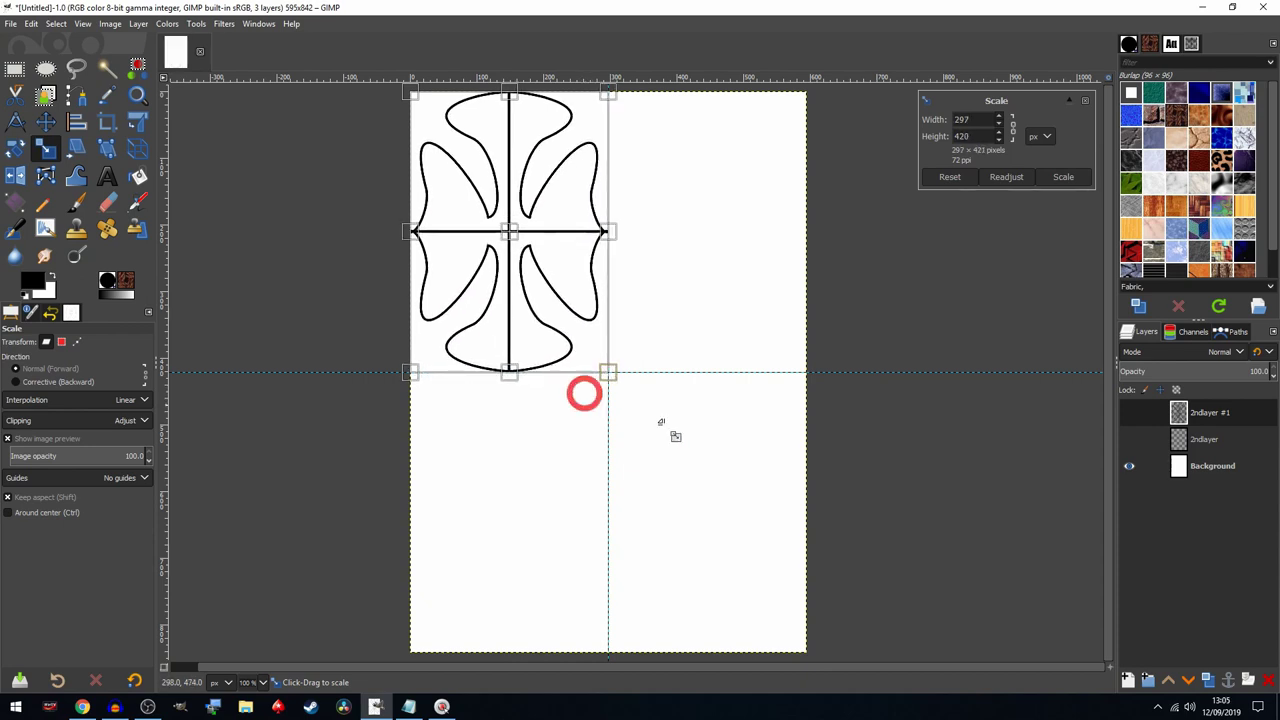
pyautogui.click(1063, 177)
pyautogui.rightClick(1201, 412)
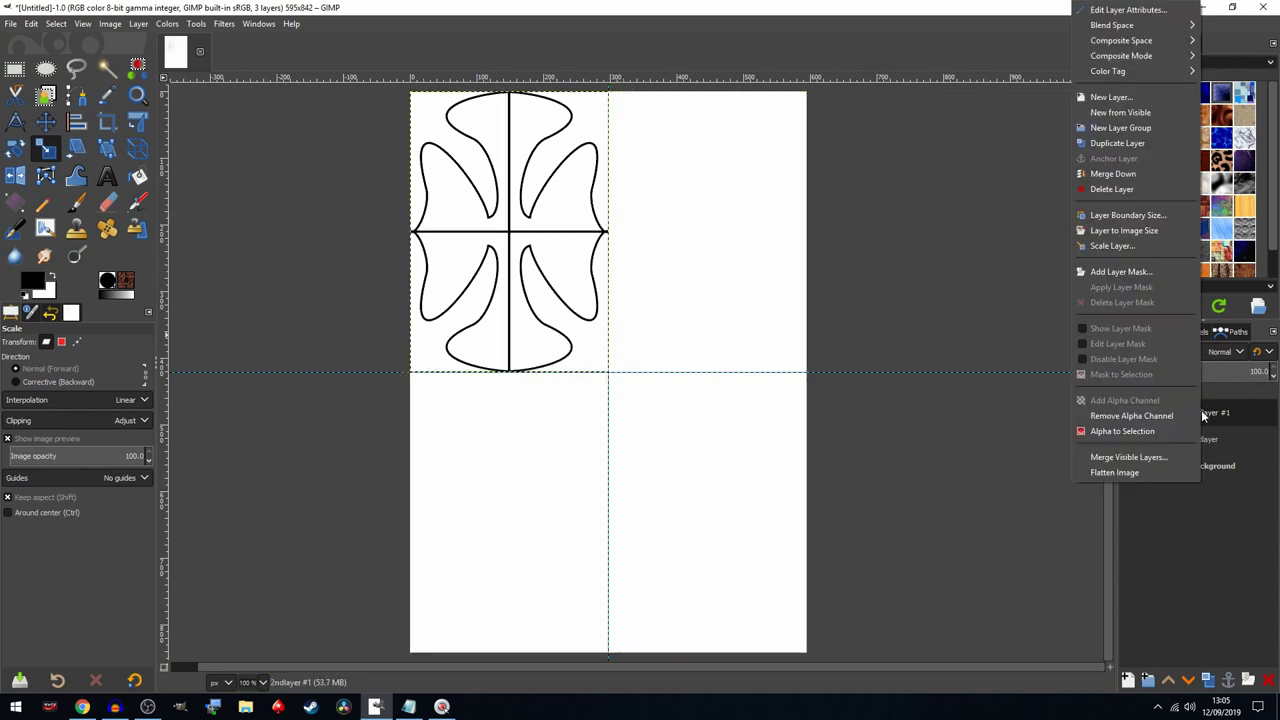
# Duplicate the small motif and nudge the copy right with arrow keys into the top-right quarter
pyautogui.click(1122, 143)
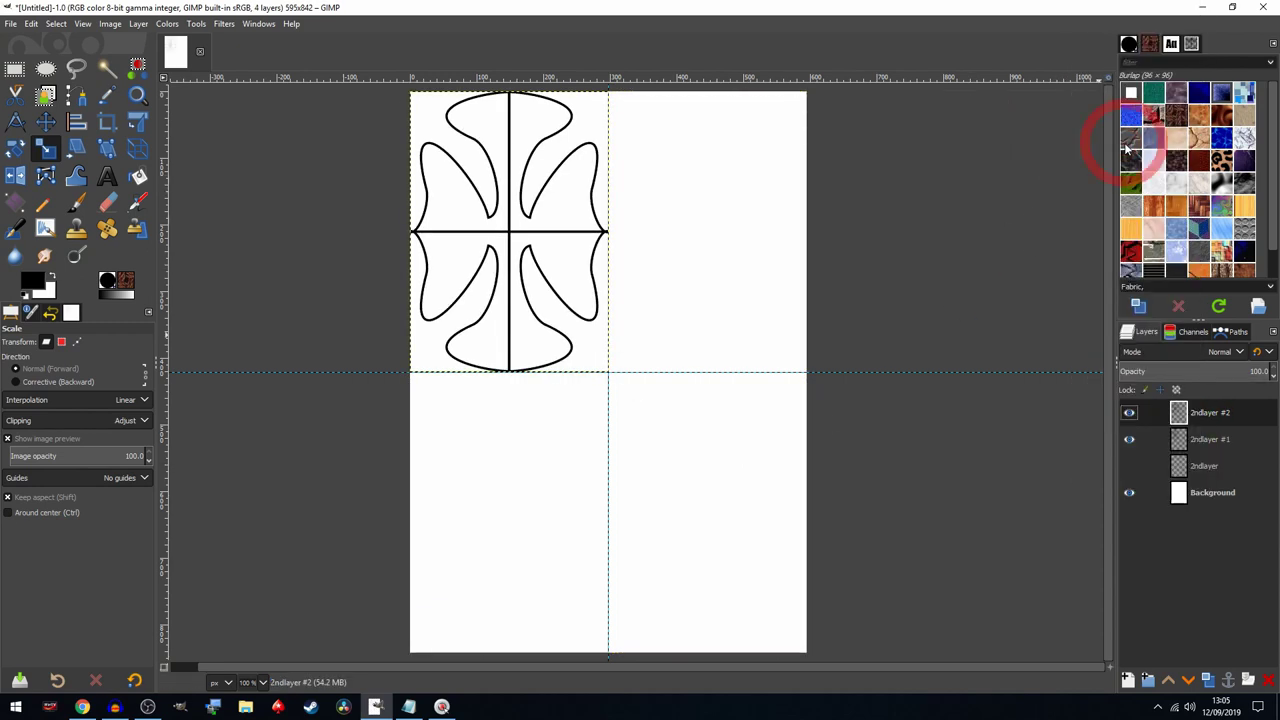
pyautogui.click(45, 121)
pyautogui.click(509, 232)
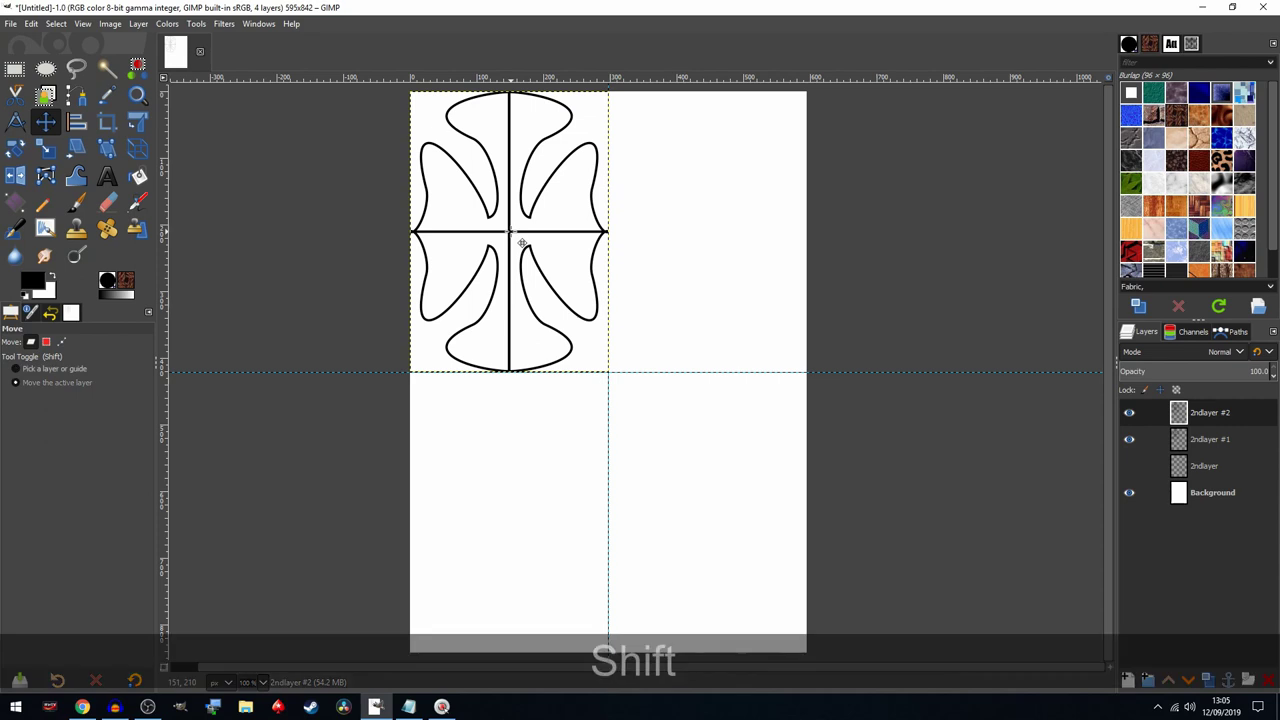
pyautogui.hotkey('shift', 'Right')
pyautogui.hotkey('shift', 'Right')
pyautogui.hotkey('shift', 'Right')
pyautogui.hotkey('shift', 'Right')
pyautogui.hotkey('shift', 'Right')
pyautogui.hotkey('shift', 'Right')
pyautogui.hotkey('shift', 'Right')
pyautogui.hotkey('shift', 'Right')
pyautogui.hotkey('shift', 'Right')
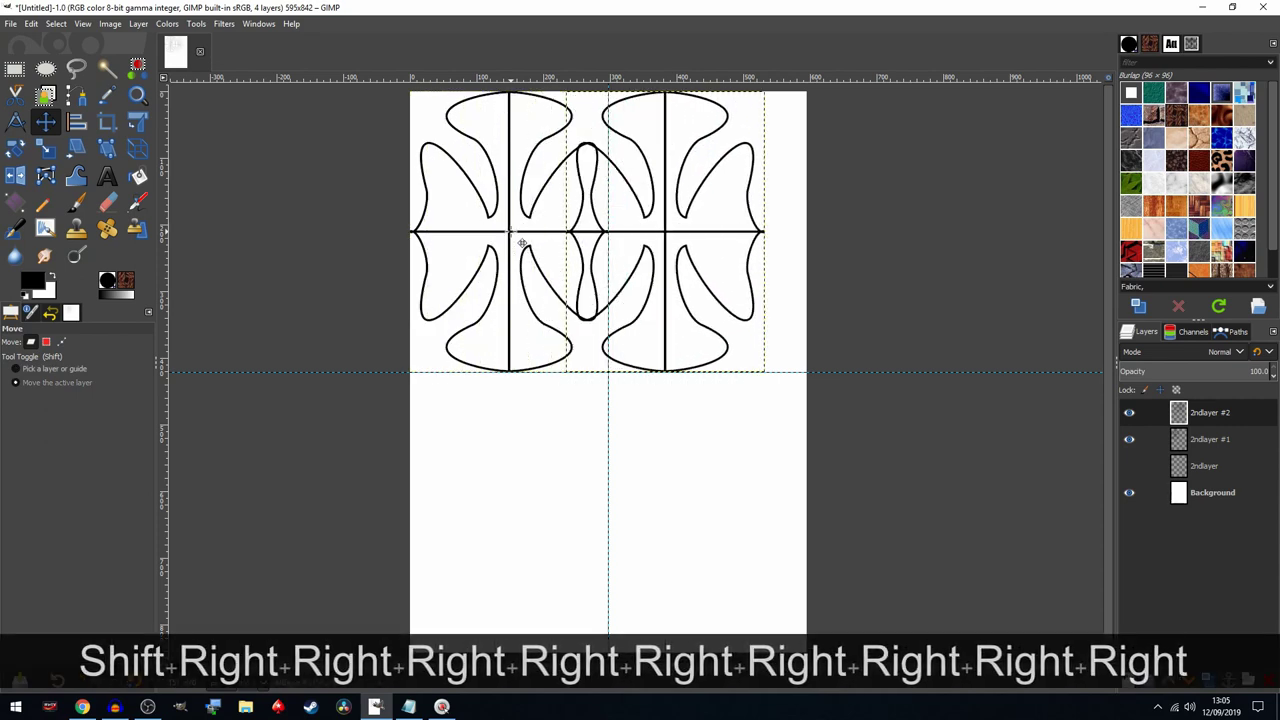
pyautogui.hotkey('shift', 'Right')
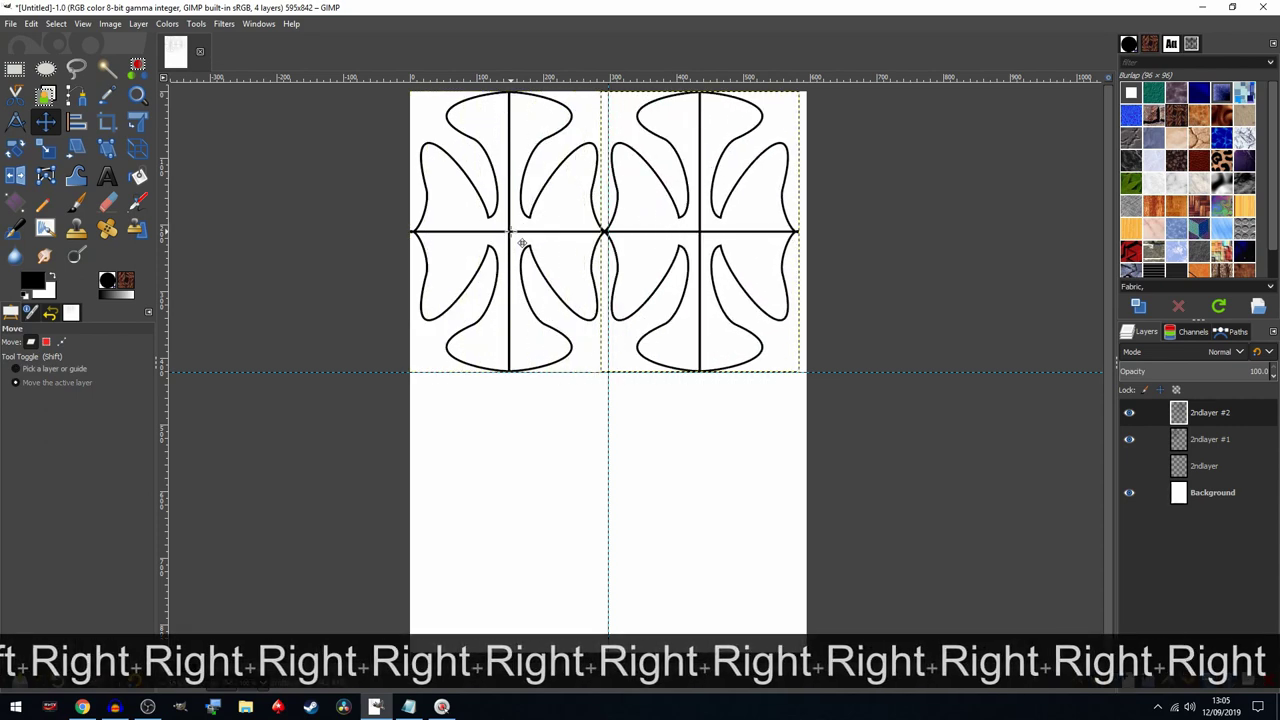
pyautogui.hotkey('shift', 'Right')
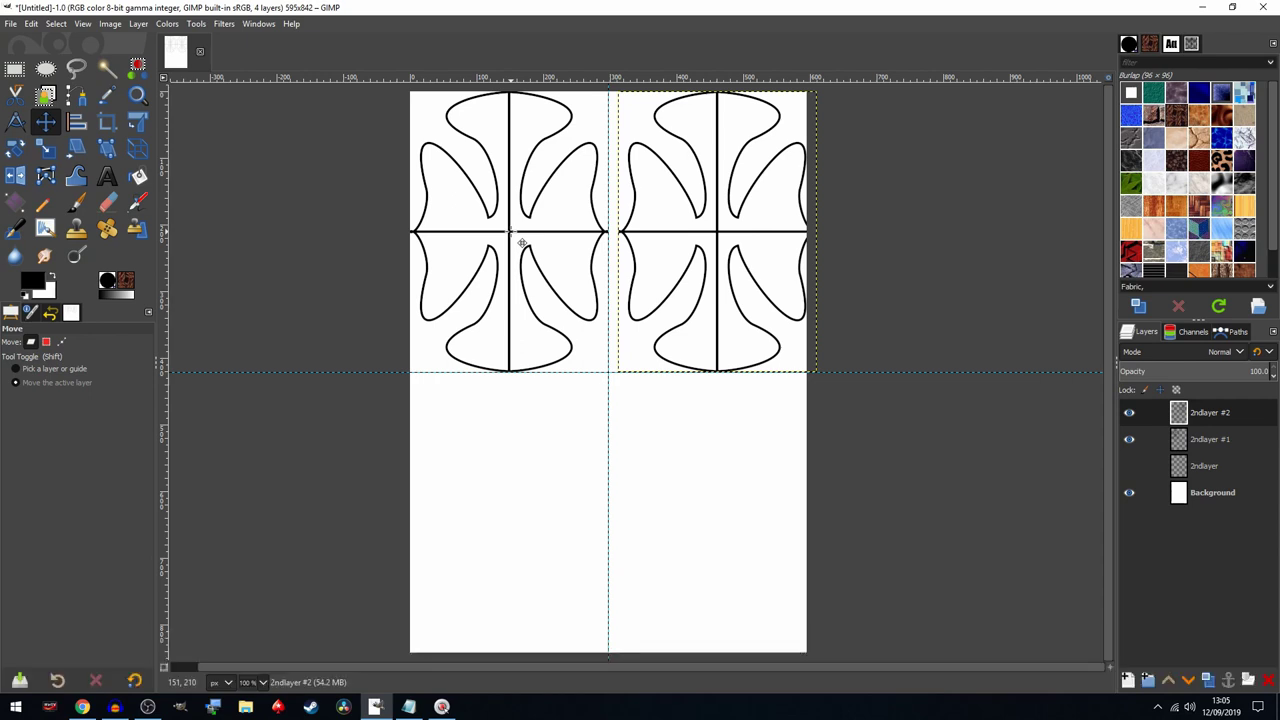
pyautogui.hotkey('shift', 'Left')
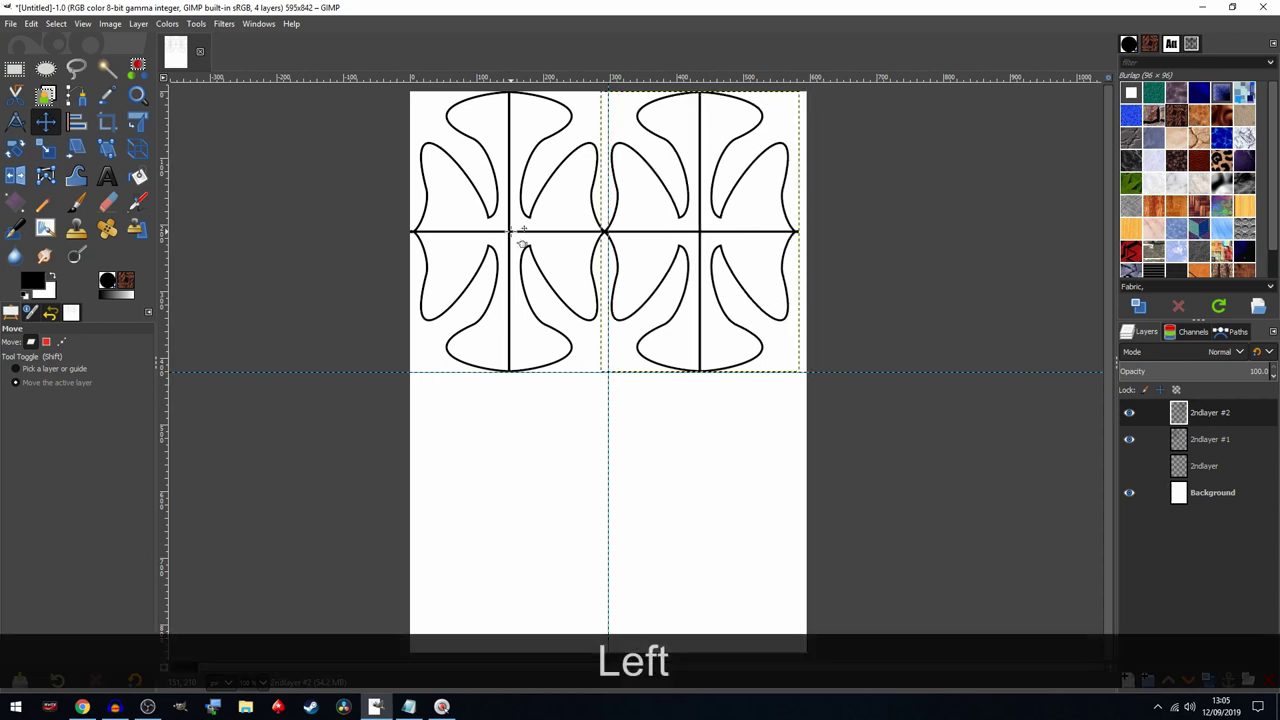
pyautogui.press('Right')
pyautogui.press('Right')
pyautogui.press('Right')
pyautogui.press('Right')
pyautogui.press('Right')
pyautogui.press('Right')
pyautogui.press('Right')
pyautogui.press('Right')
pyautogui.press('Right')
pyautogui.press('Right')
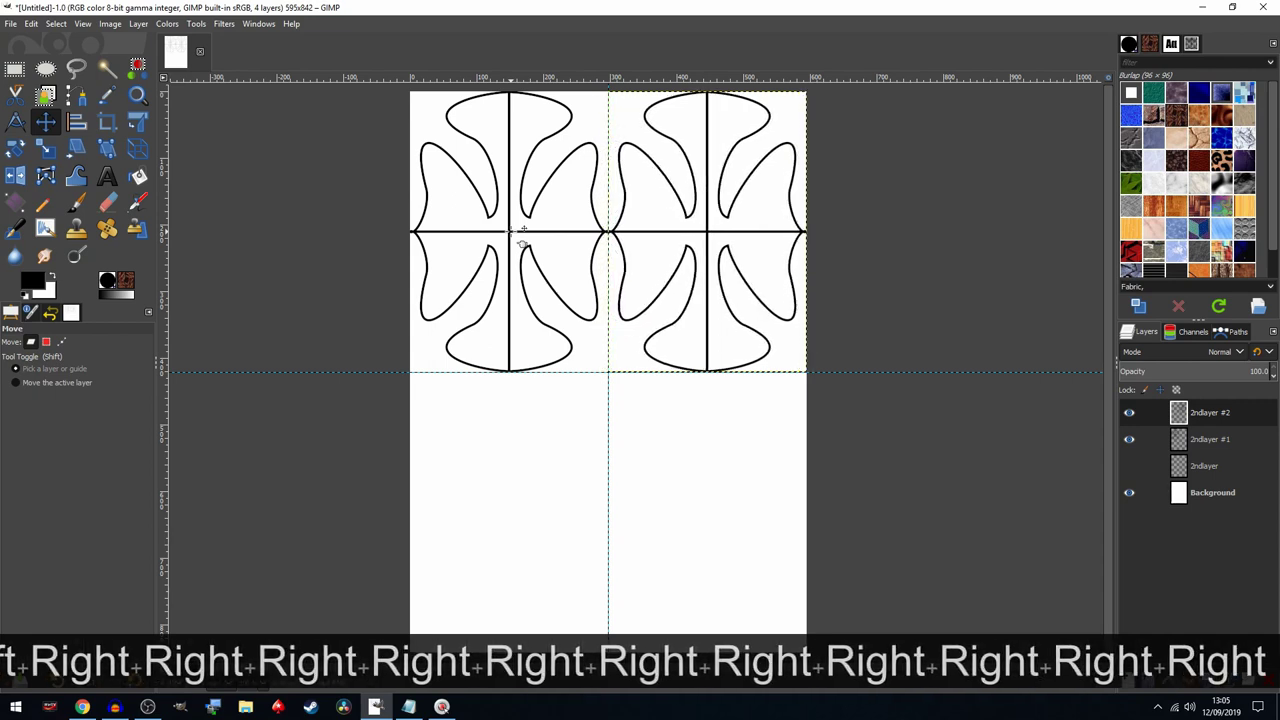
# Merge the moved copy into the layer below and duplicate the merged motif row
pyautogui.rightClick(1213, 414)
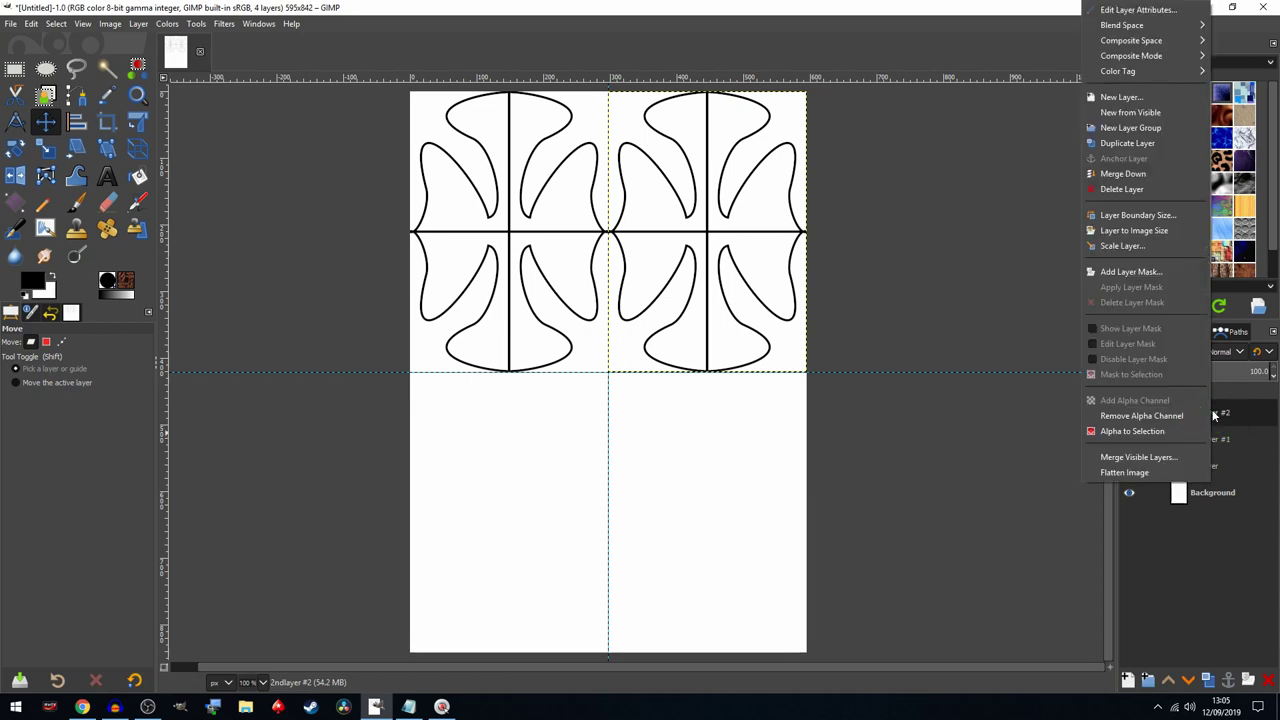
pyautogui.click(1124, 175)
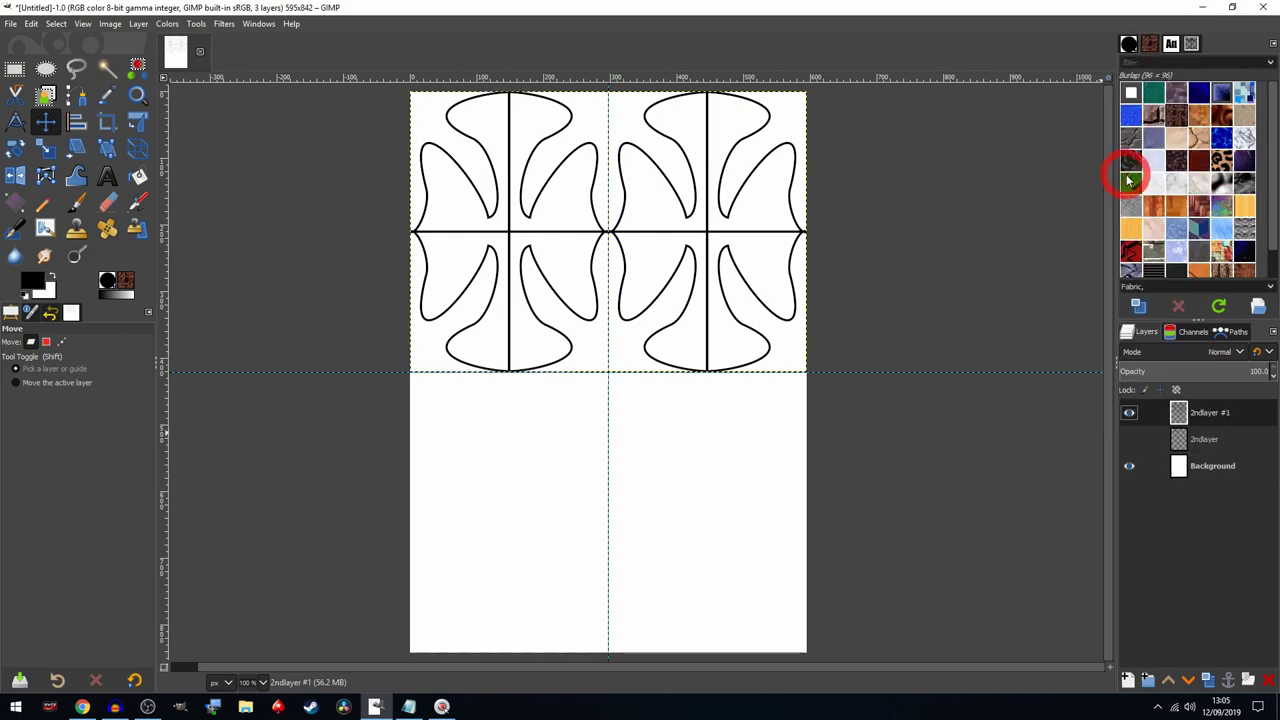
pyautogui.rightClick(1198, 414)
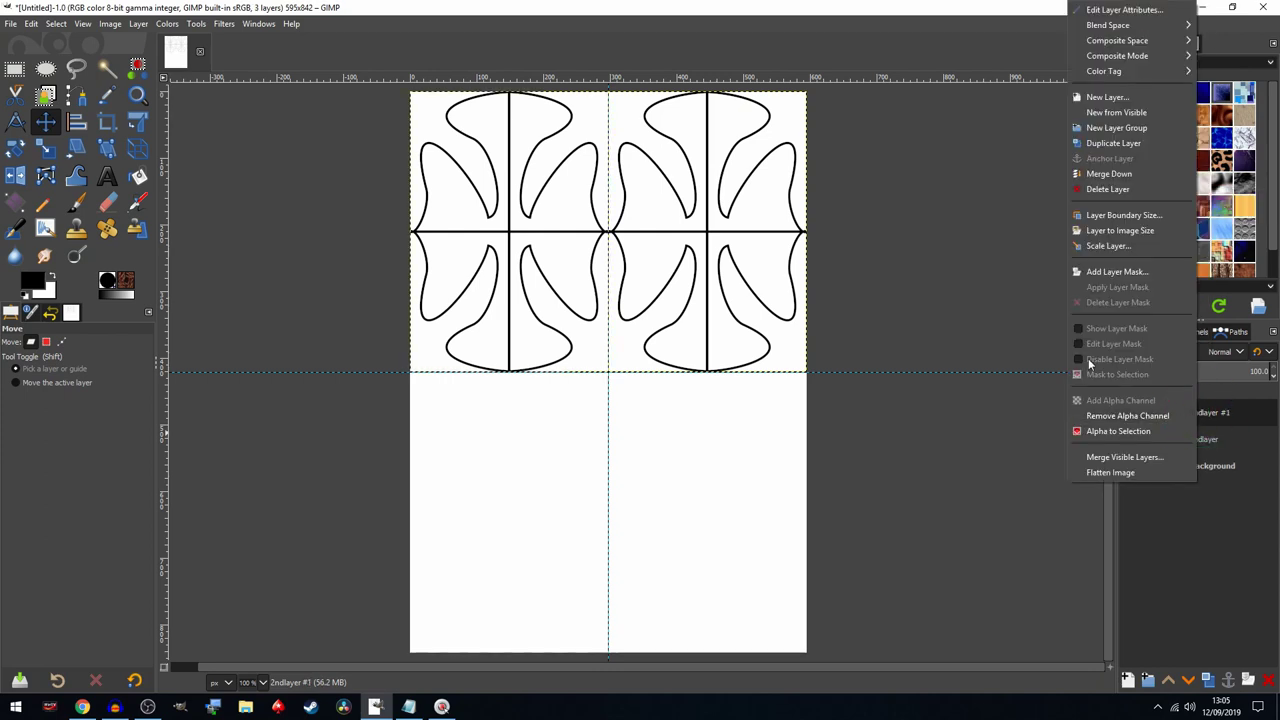
pyautogui.click(1105, 143)
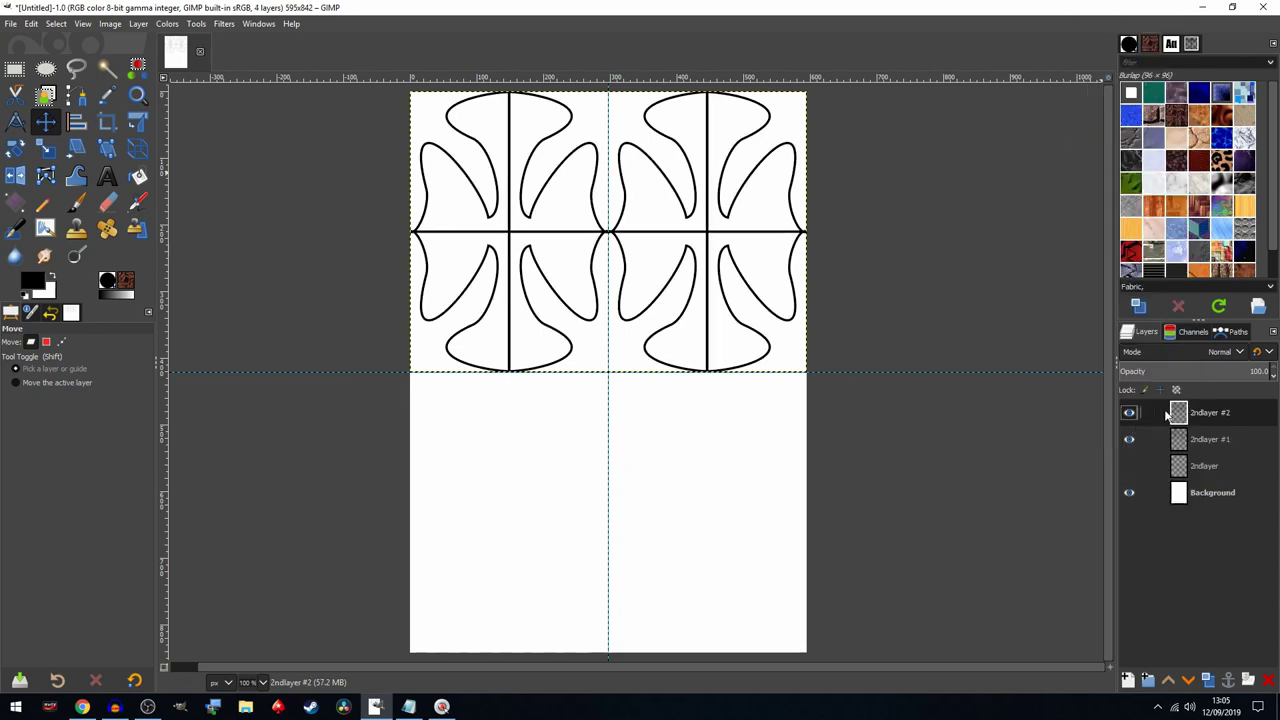
# Flip the duplicated motif row vertically into the lower half and unhide 2ndlayer #1
pyautogui.click(110, 23)
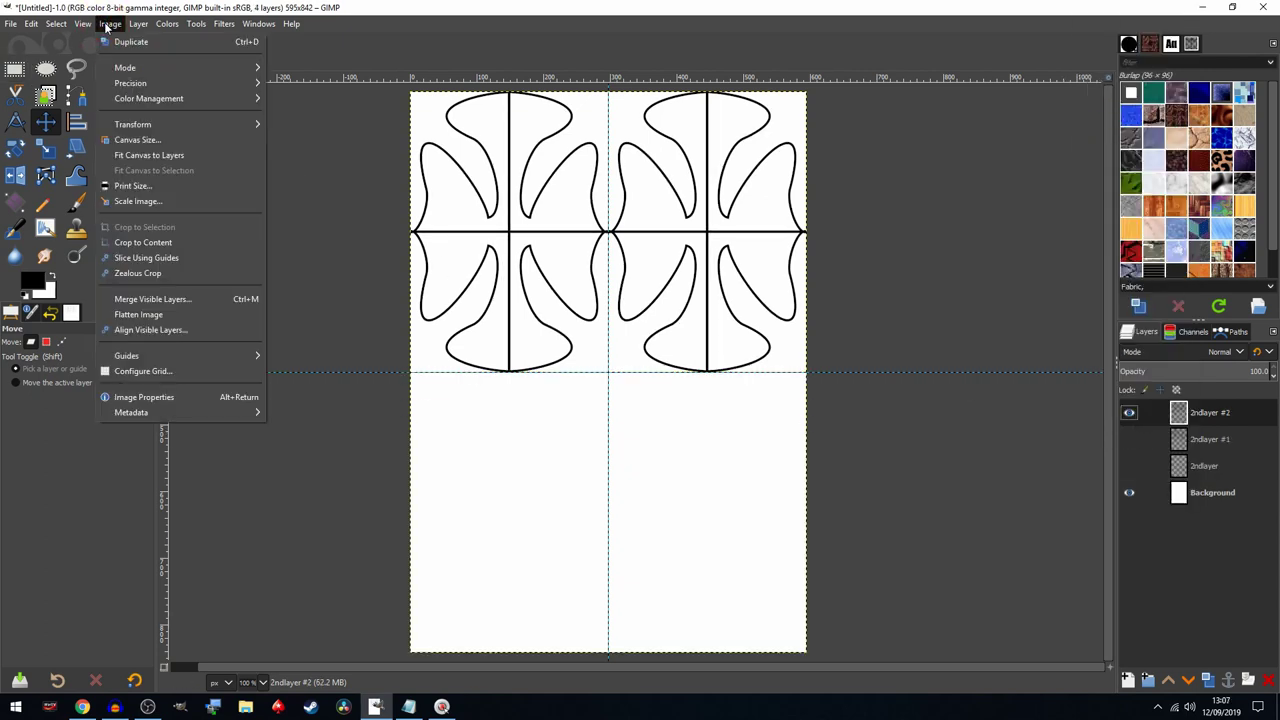
pyautogui.moveTo(140, 24)
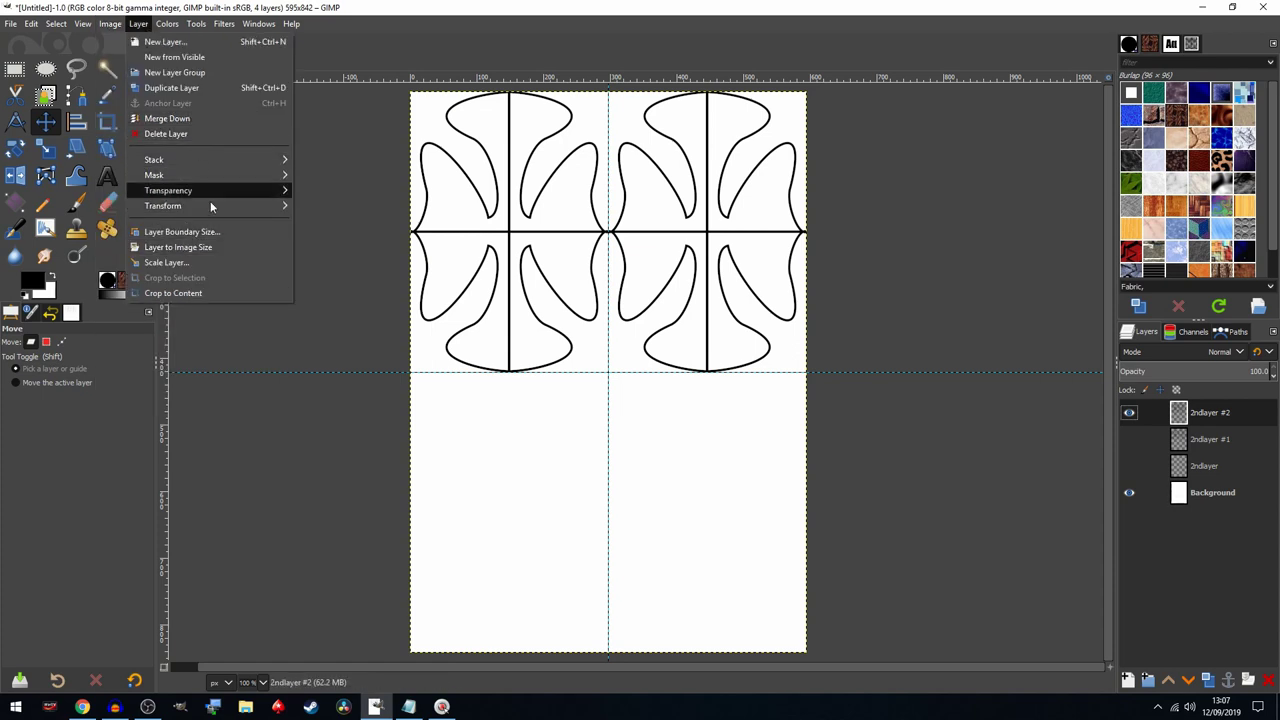
pyautogui.moveTo(223, 203)
pyautogui.click(337, 222)
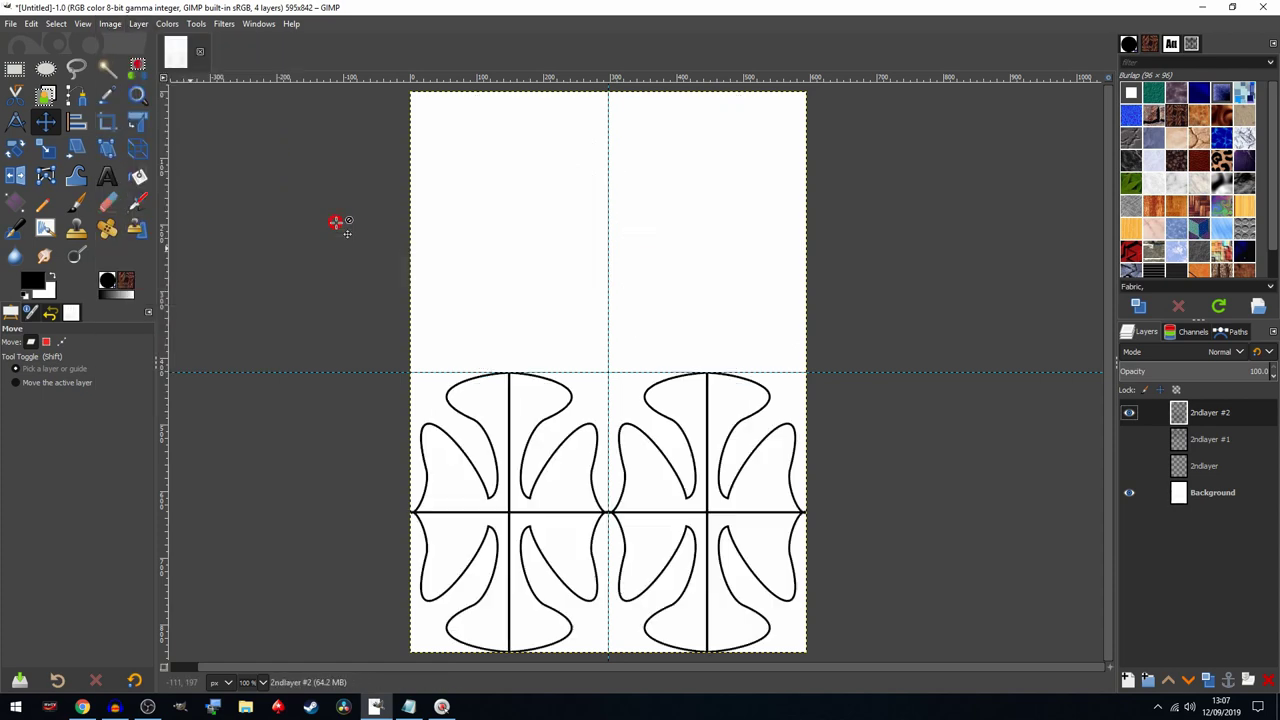
pyautogui.click(1128, 439)
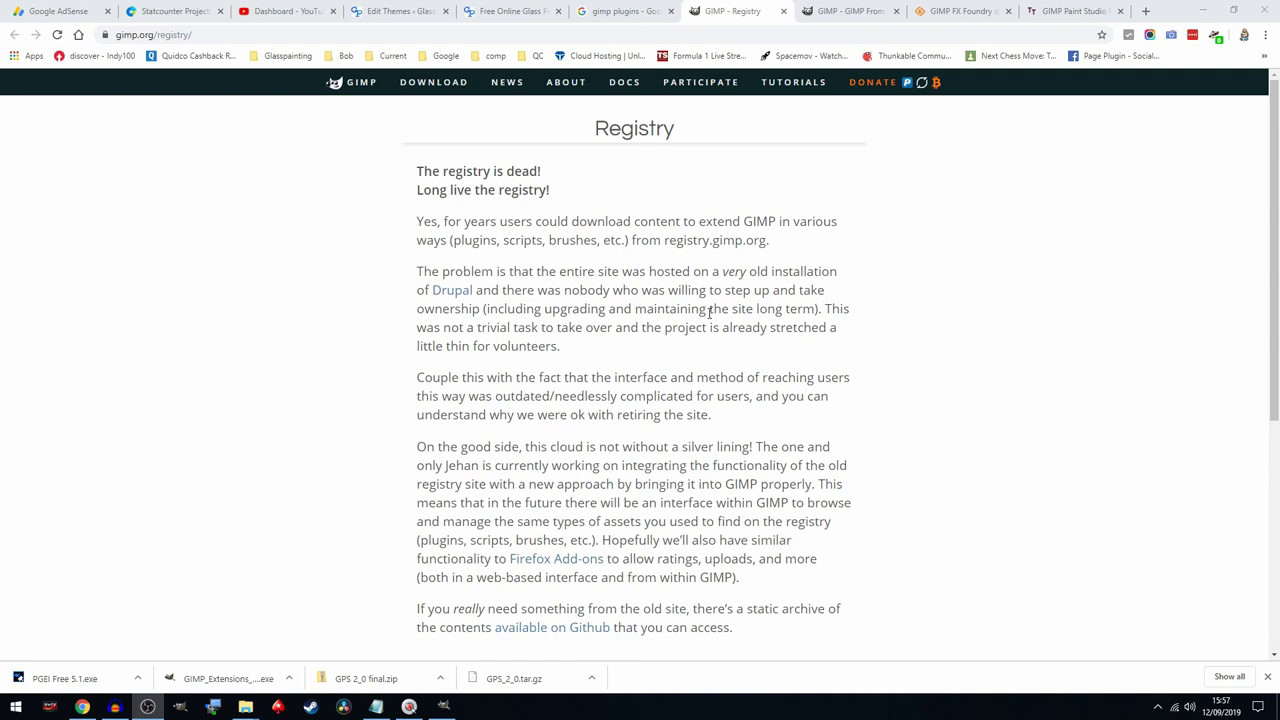
# View the GIMP FX Foundry SourceForge page in Chrome, then return to GIMP
pyautogui.click(953, 14)
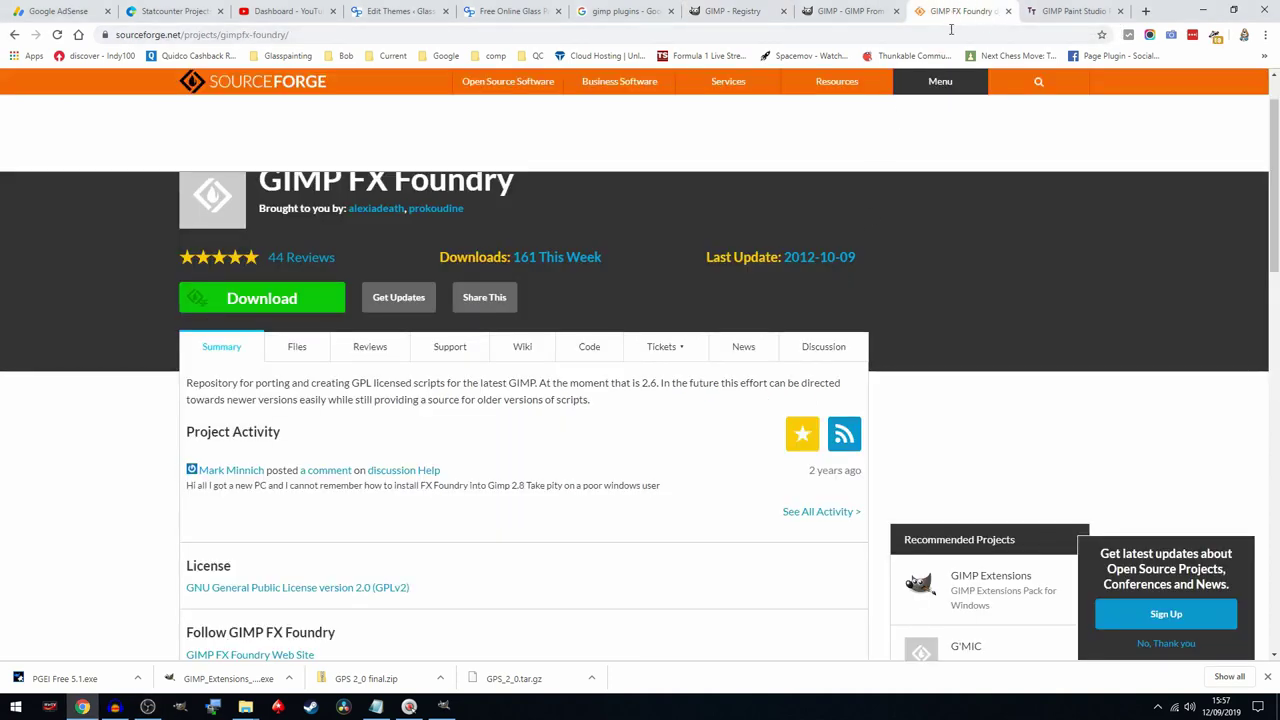
pyautogui.click(183, 708)
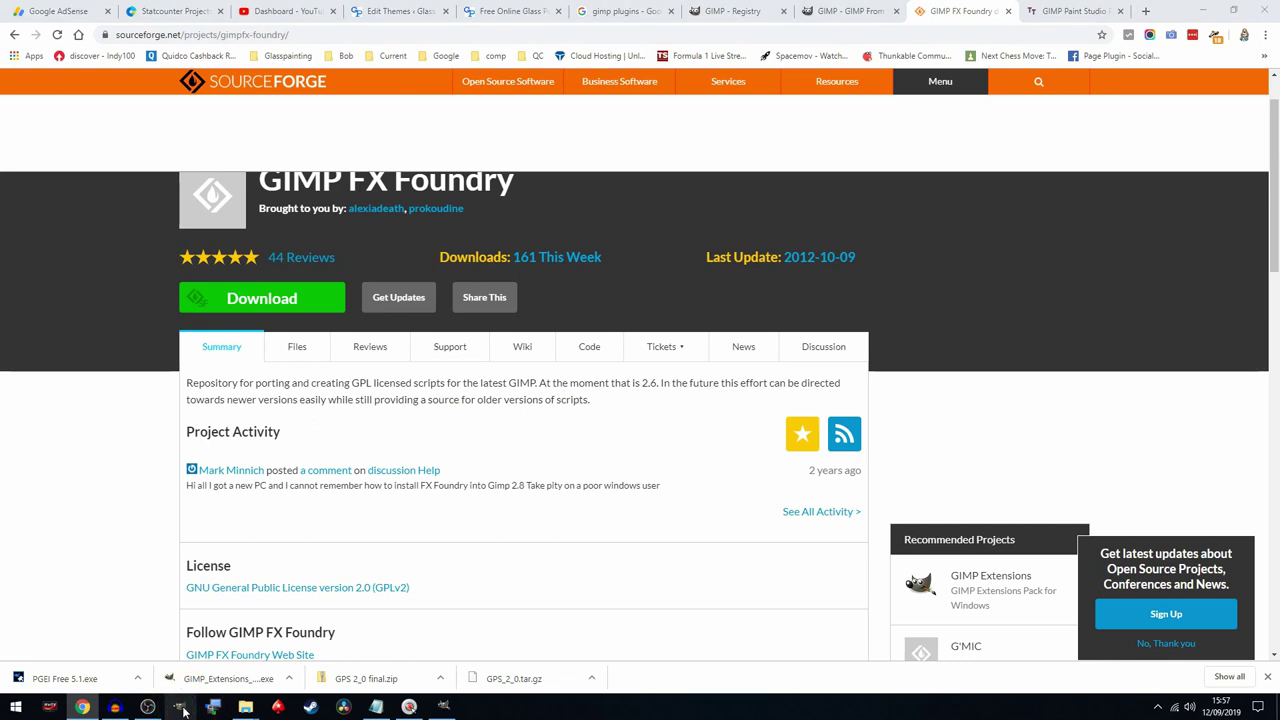
# Close the transparent scribble image, discarding its unsaved changes
pyautogui.click(445, 707)
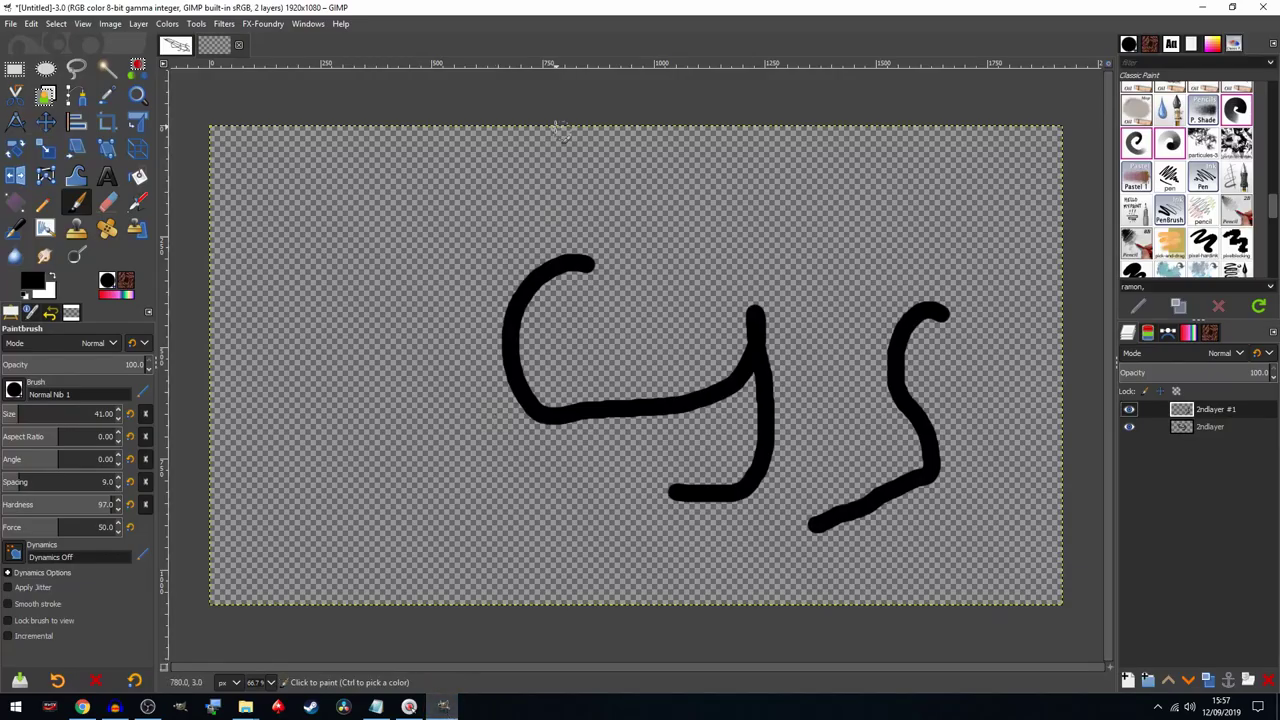
pyautogui.click(238, 46)
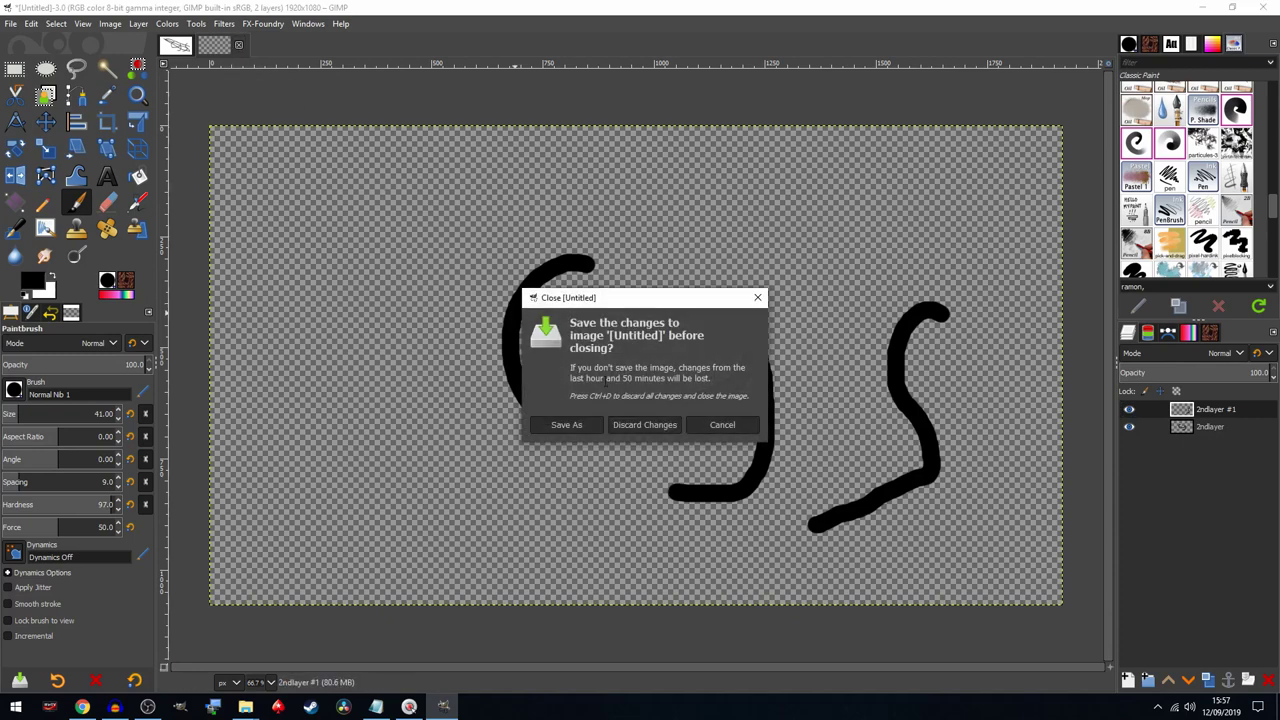
pyautogui.click(652, 425)
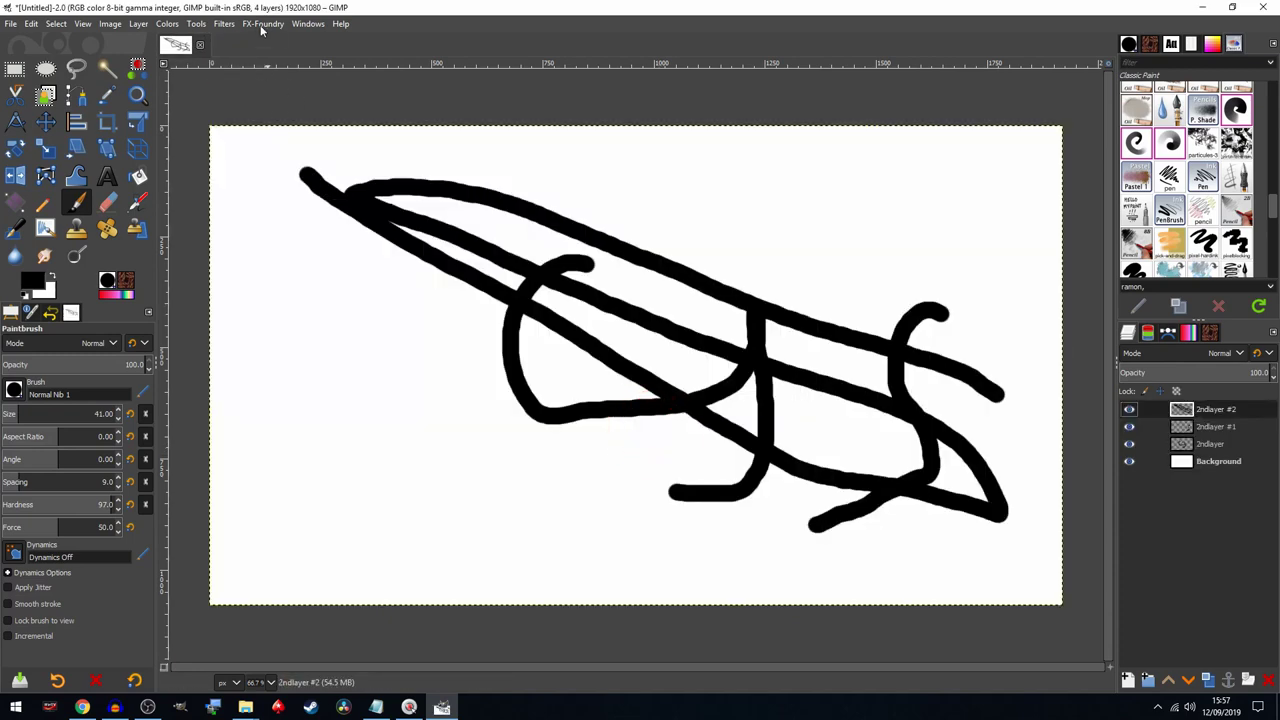
# Browse the FX-Foundry > Shapes scripts menu, then dismiss it
pyautogui.click(262, 24)
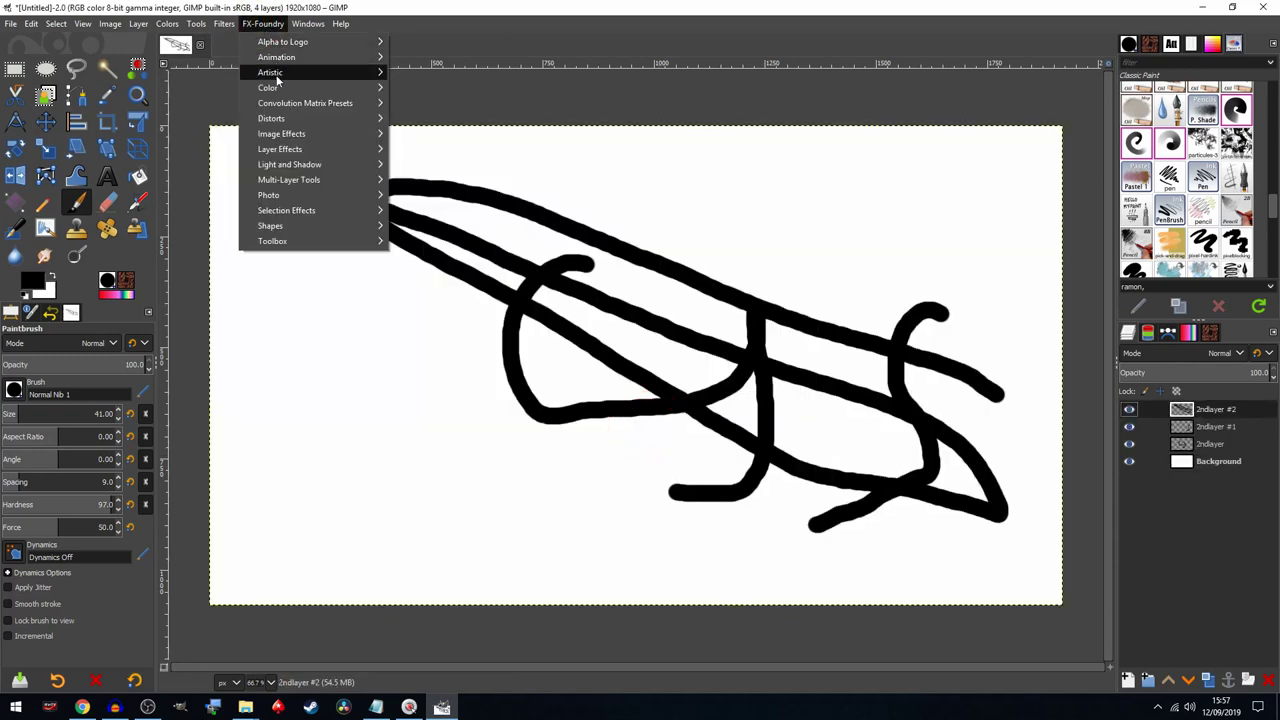
pyautogui.click(297, 230)
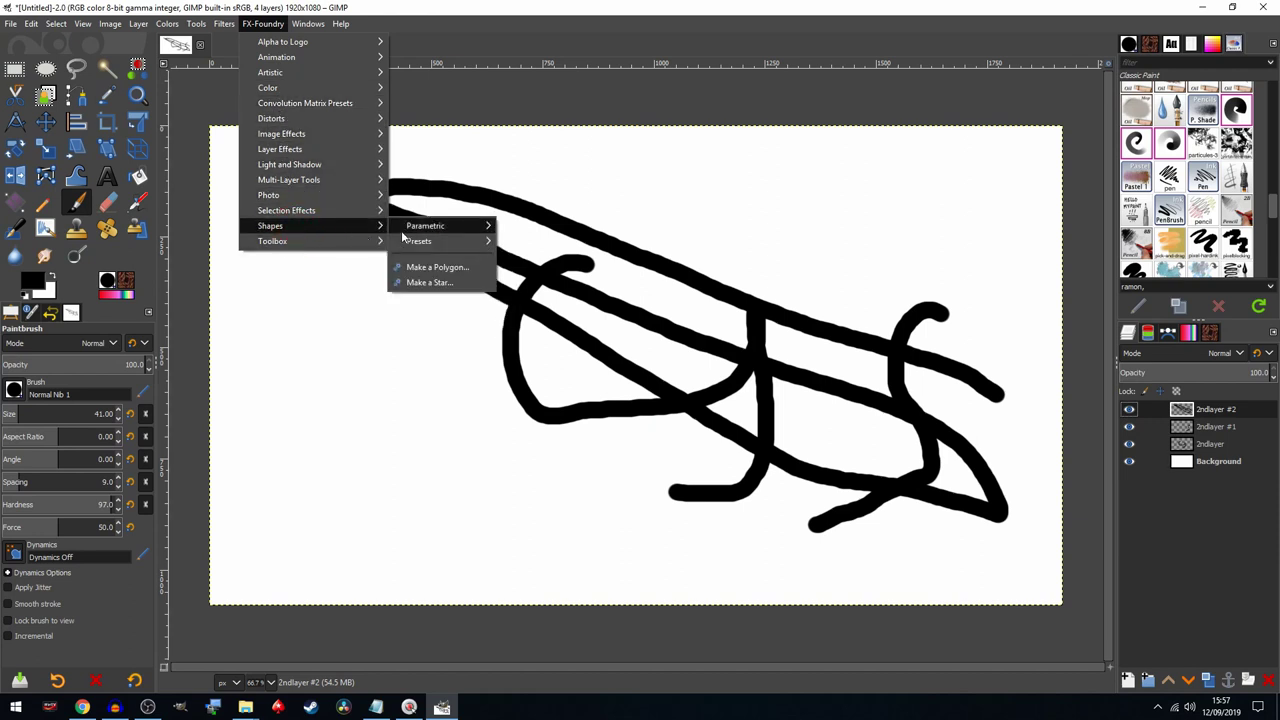
pyautogui.moveTo(409, 231)
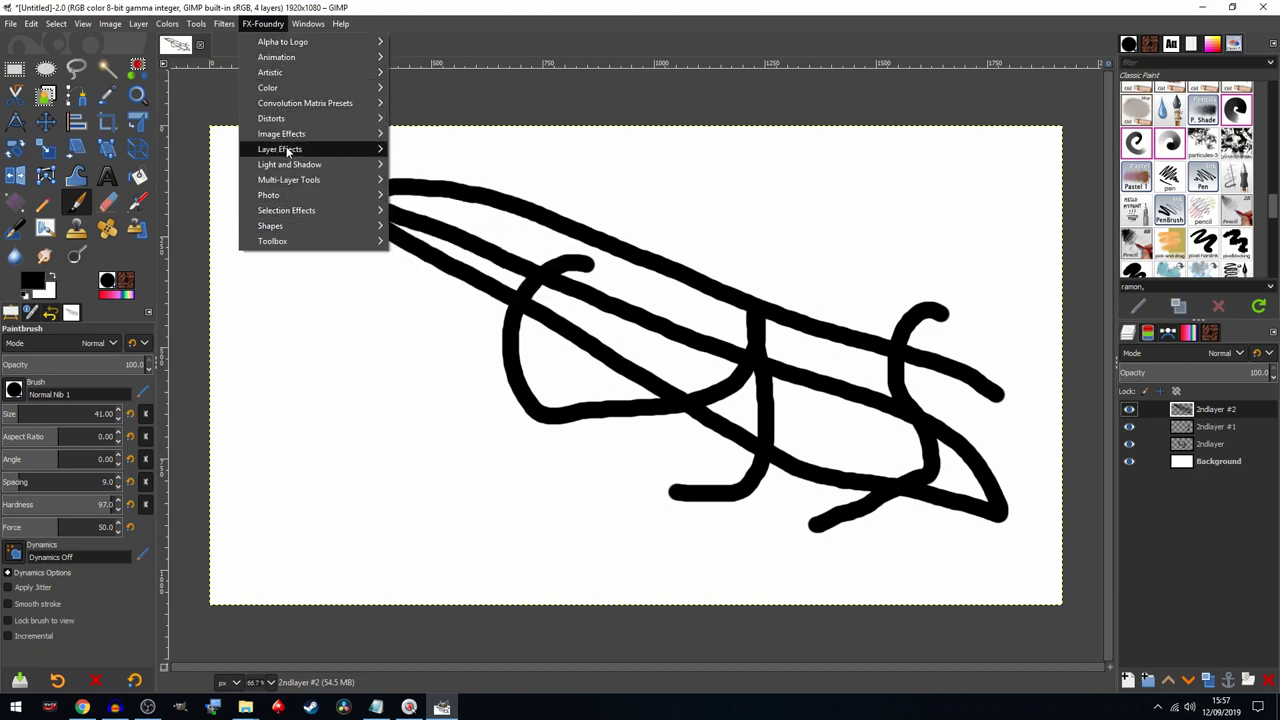
pyautogui.click(256, 24)
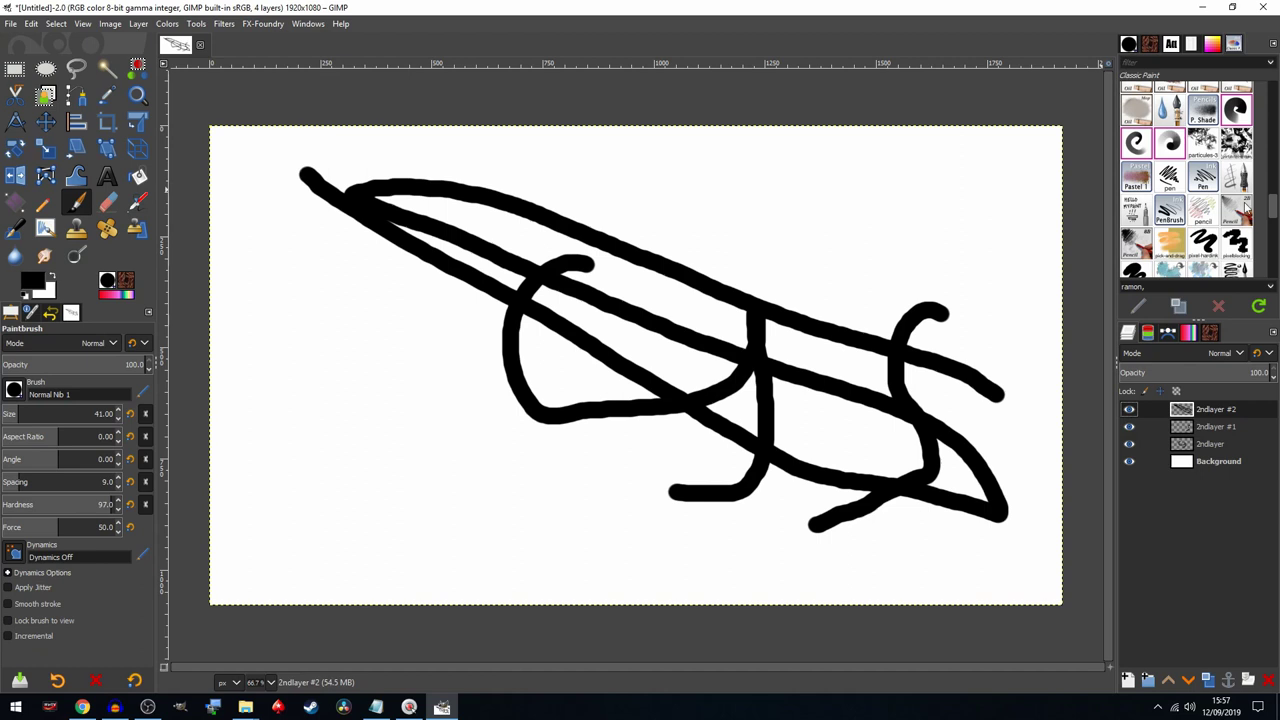
# Show the Palettes list in the upper dock and the Gradients list, including GPS gradients, below
pyautogui.moveTo(1272, 214)
pyautogui.mouseDown()
pyautogui.moveTo(1271, 92)
pyautogui.moveTo(1272, 118)
pyautogui.mouseUp()
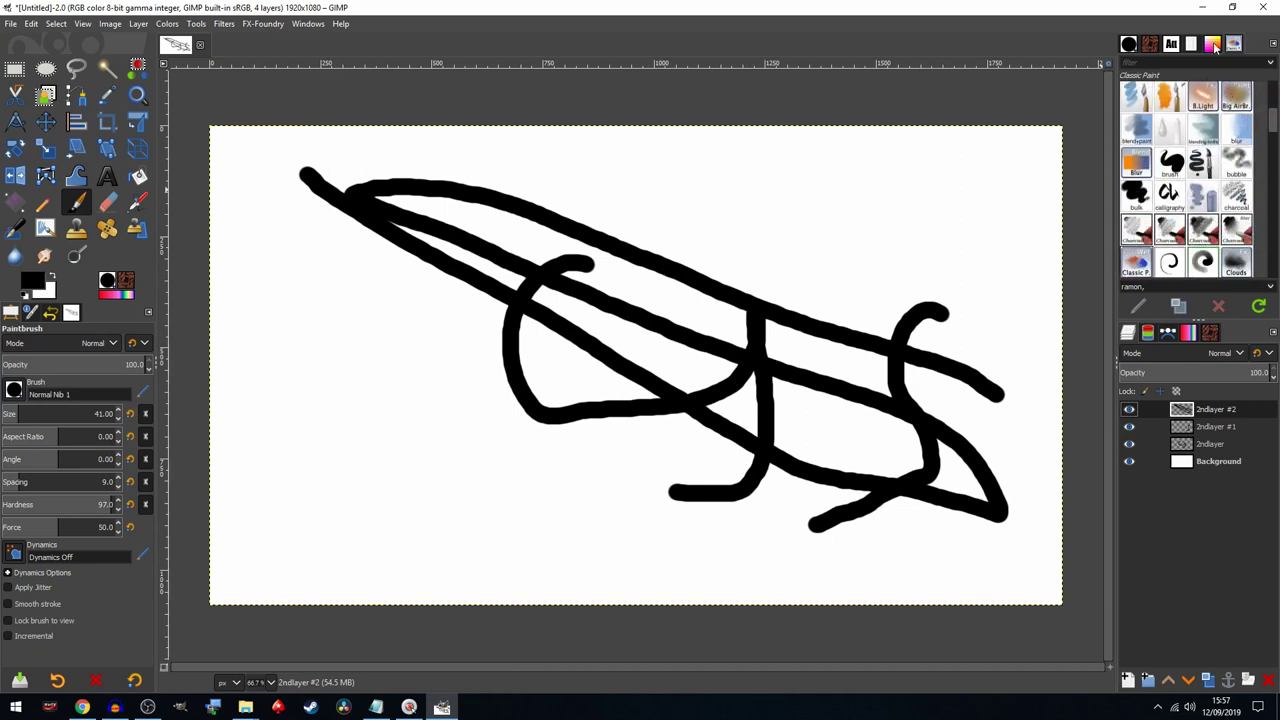
pyautogui.click(1214, 45)
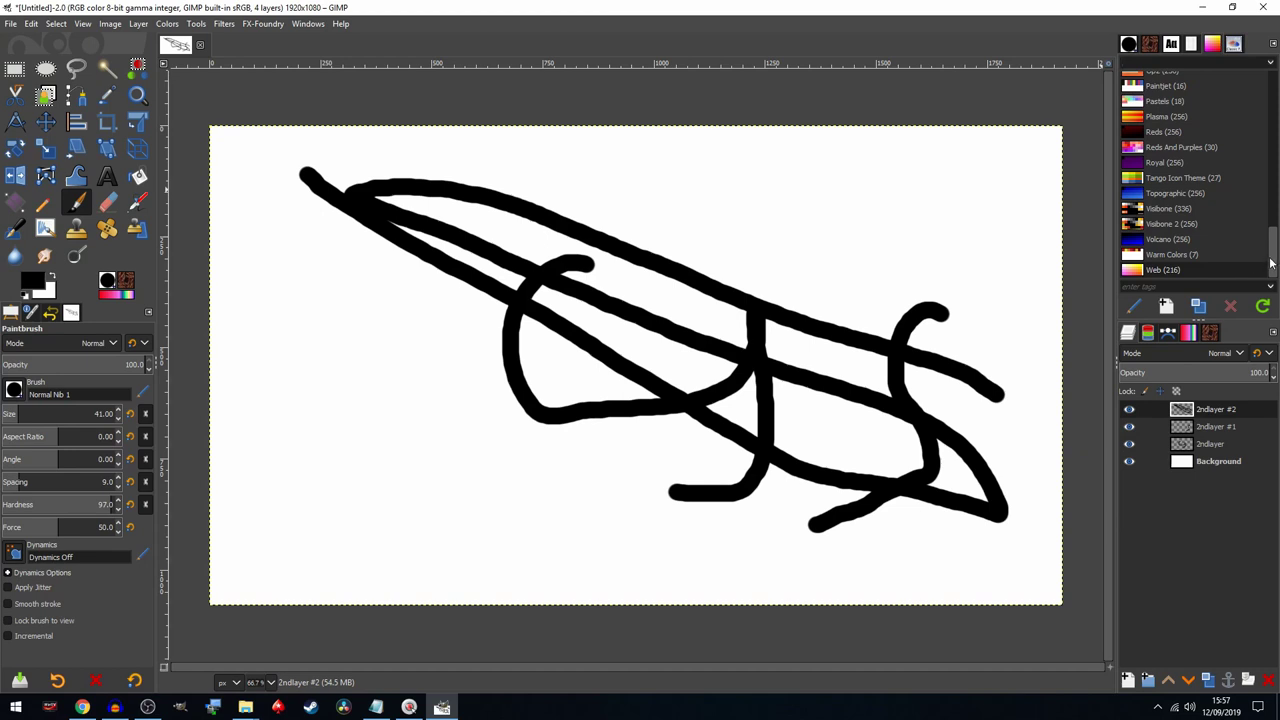
pyautogui.moveTo(1272, 263); pyautogui.dragTo(1245, 152)
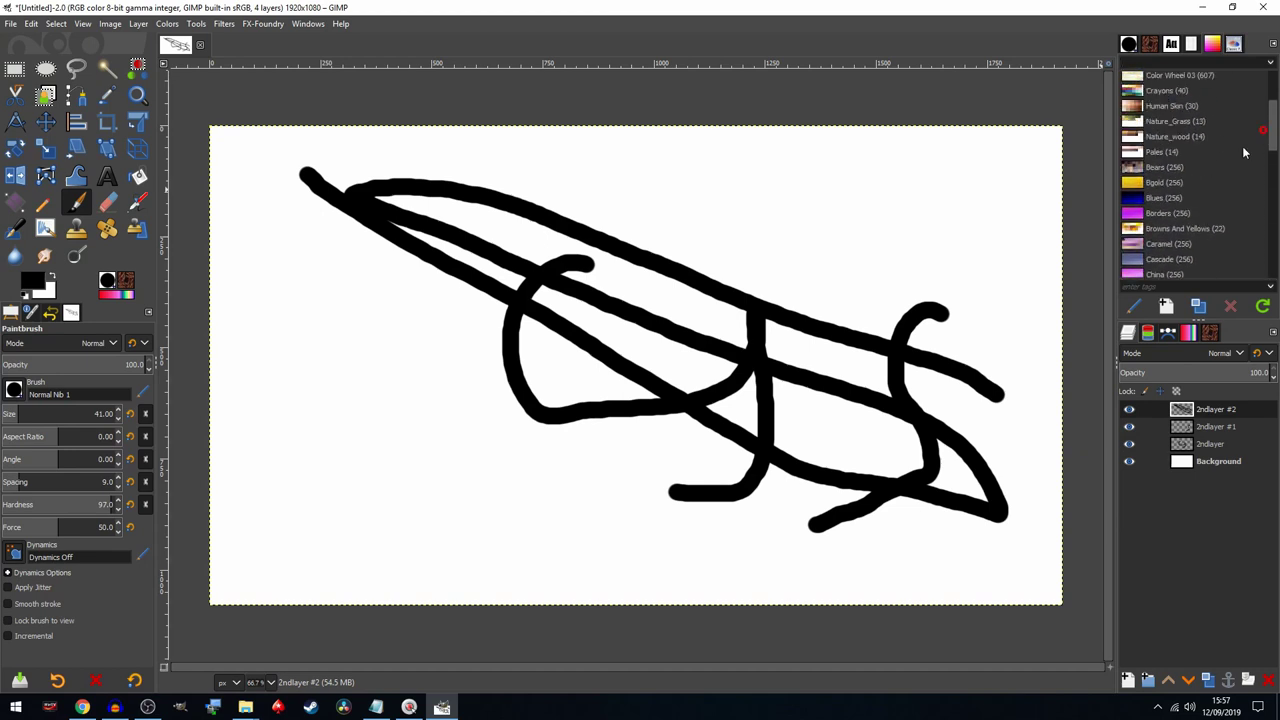
pyautogui.click(1189, 334)
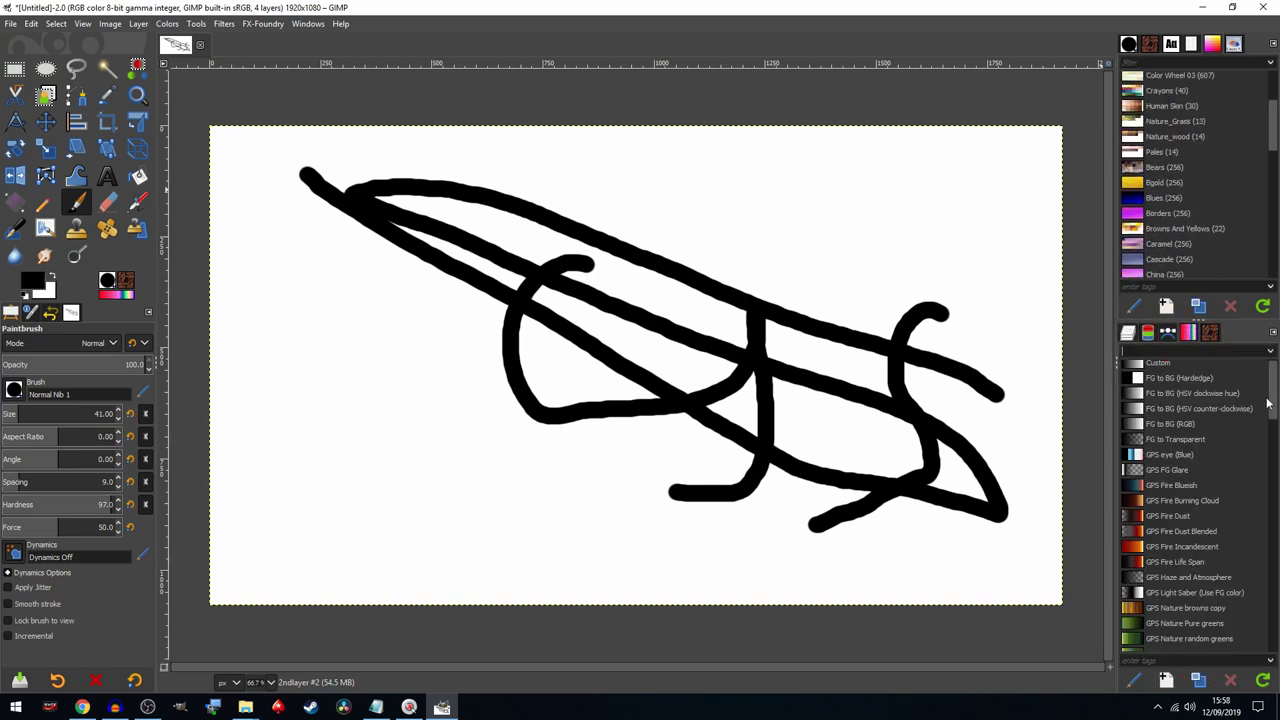
pyautogui.moveTo(1268, 402)
pyautogui.mouseDown()
pyautogui.moveTo(1270, 560)
pyautogui.moveTo(1270, 405)
pyautogui.mouseUp()
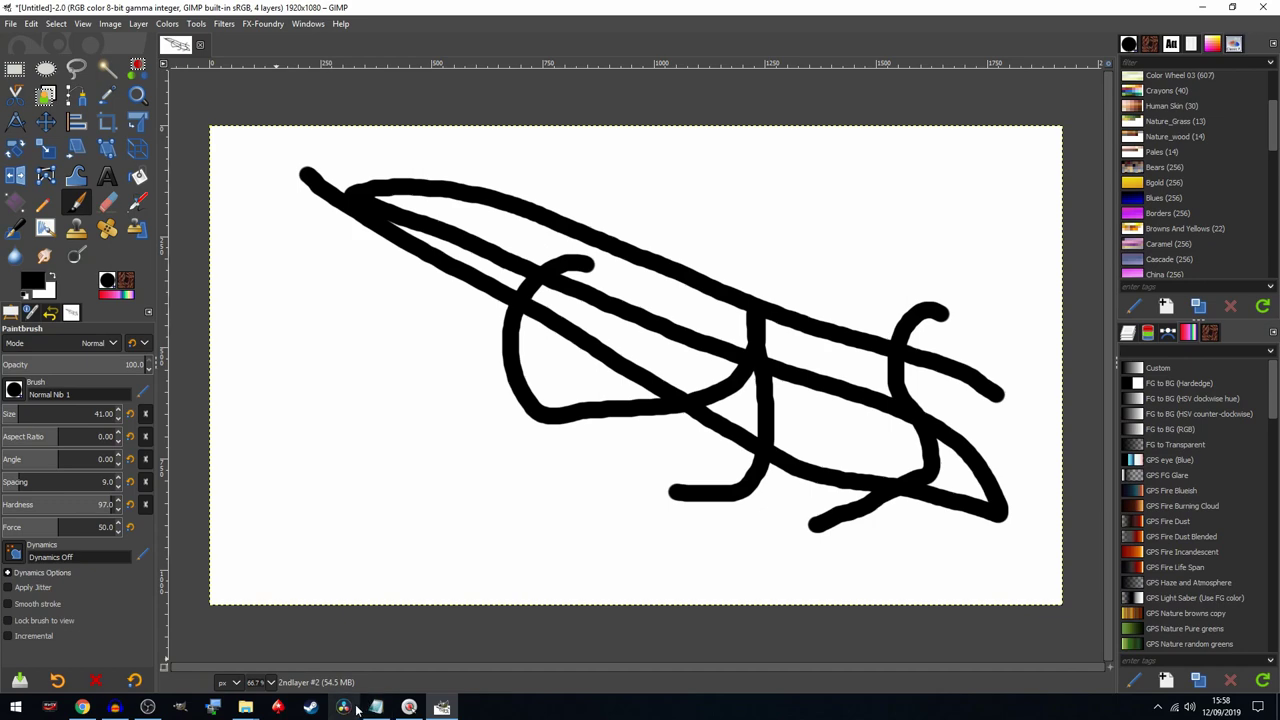
# Switch to Chrome's GIMP Paint Studio tab and scroll through the TemplateToaster article and back up
pyautogui.moveTo(245, 708)
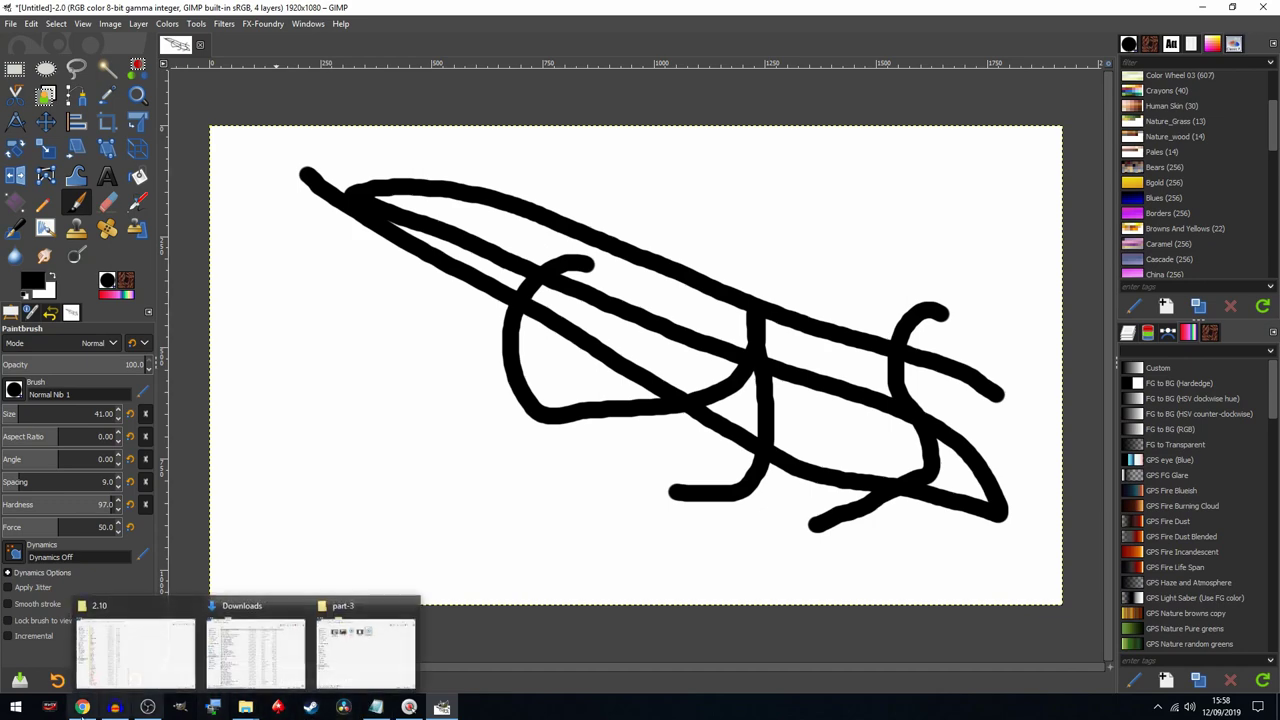
pyautogui.click(82, 708)
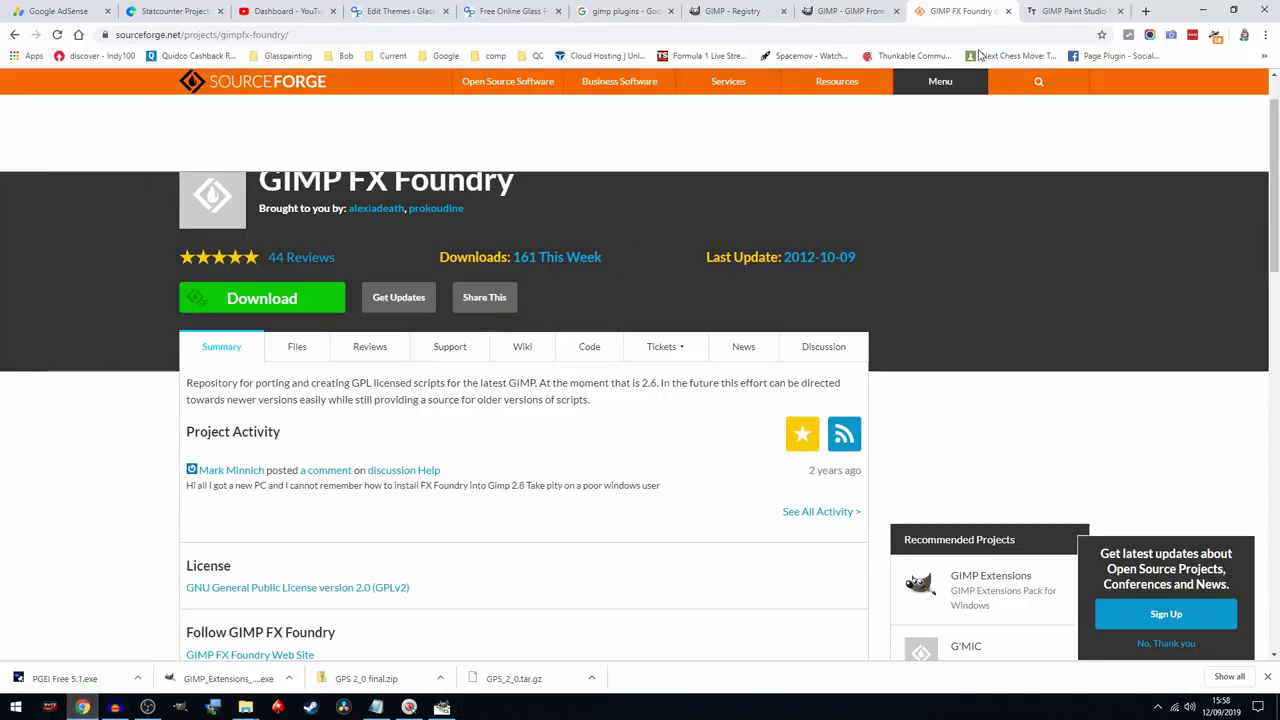
pyautogui.click(1065, 12)
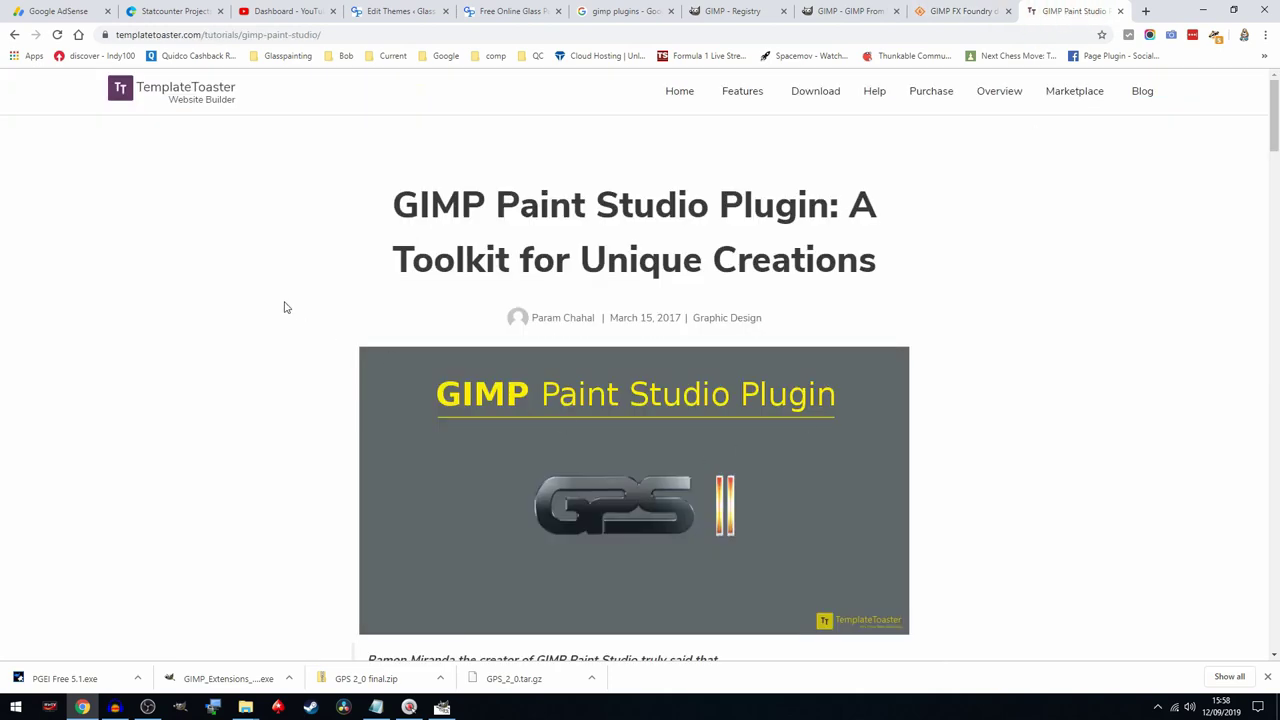
pyautogui.scroll(-10, 238, 320)
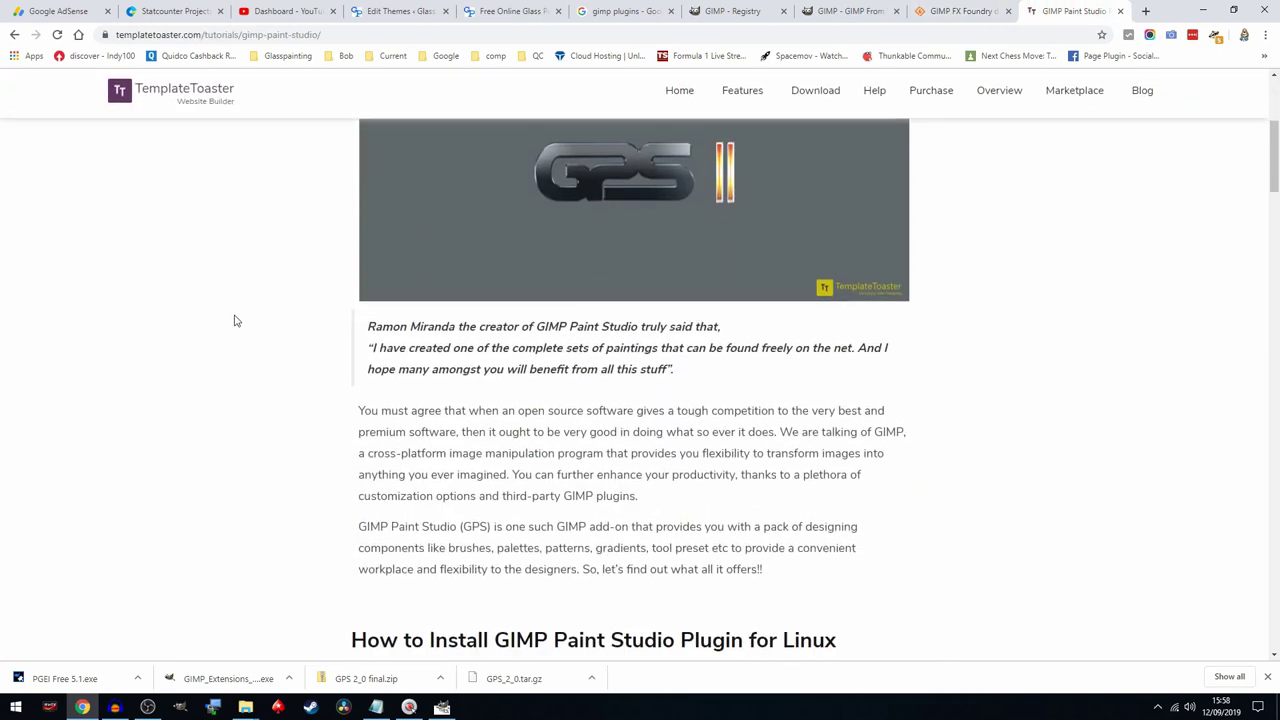
pyautogui.scroll(-10, 236, 320)
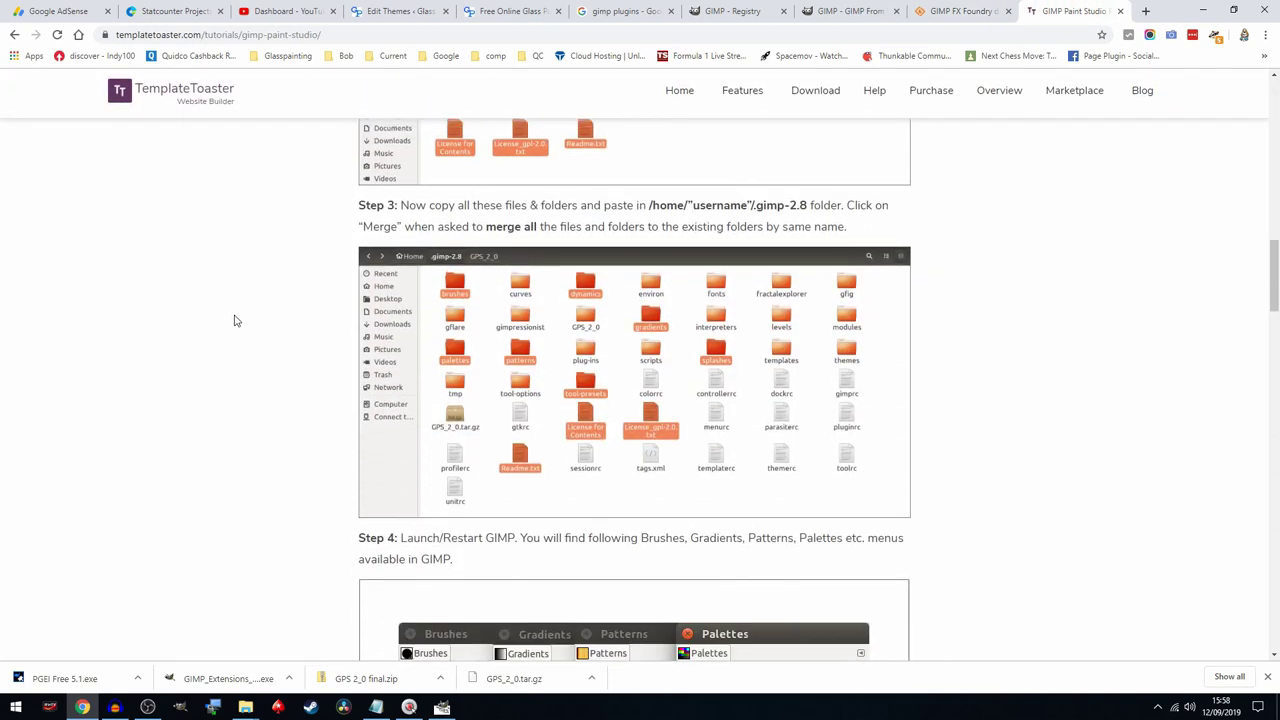
pyautogui.scroll(-10, 236, 320)
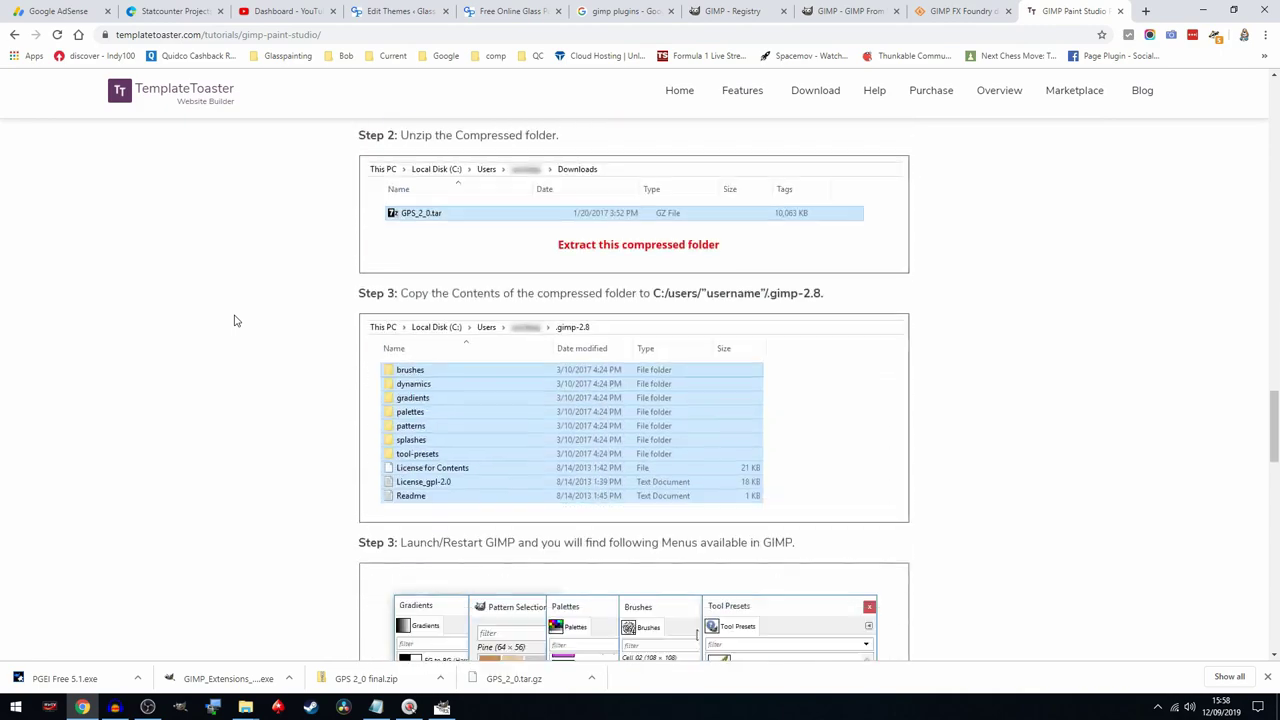
pyautogui.scroll(-5, 236, 320)
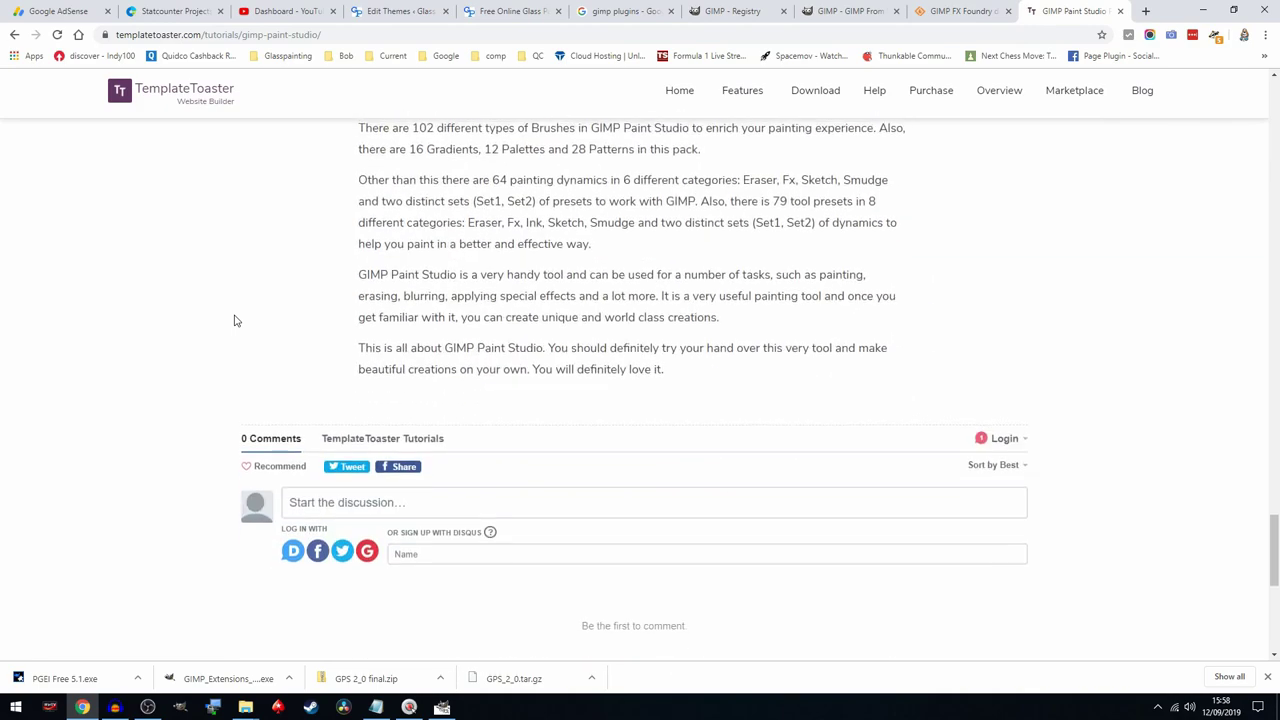
pyautogui.scroll(7, 236, 318)
pyautogui.scroll(15, 236, 310)
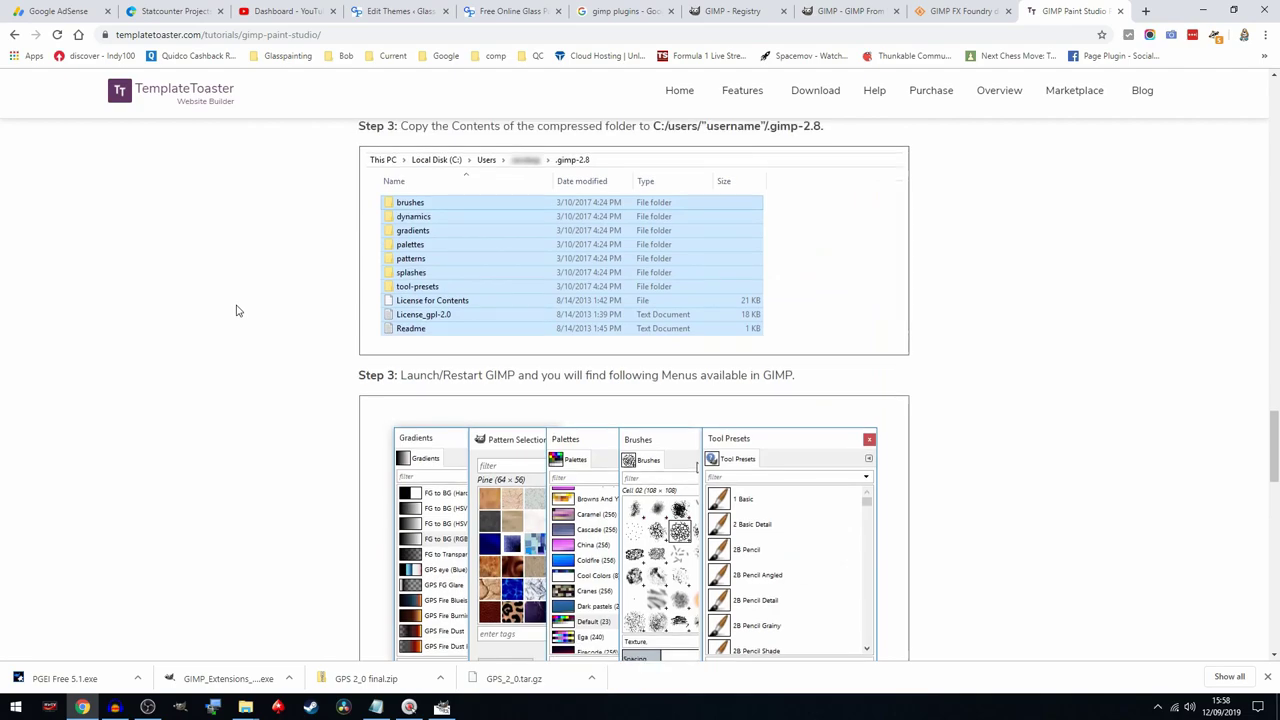
pyautogui.scroll(20, 240, 304)
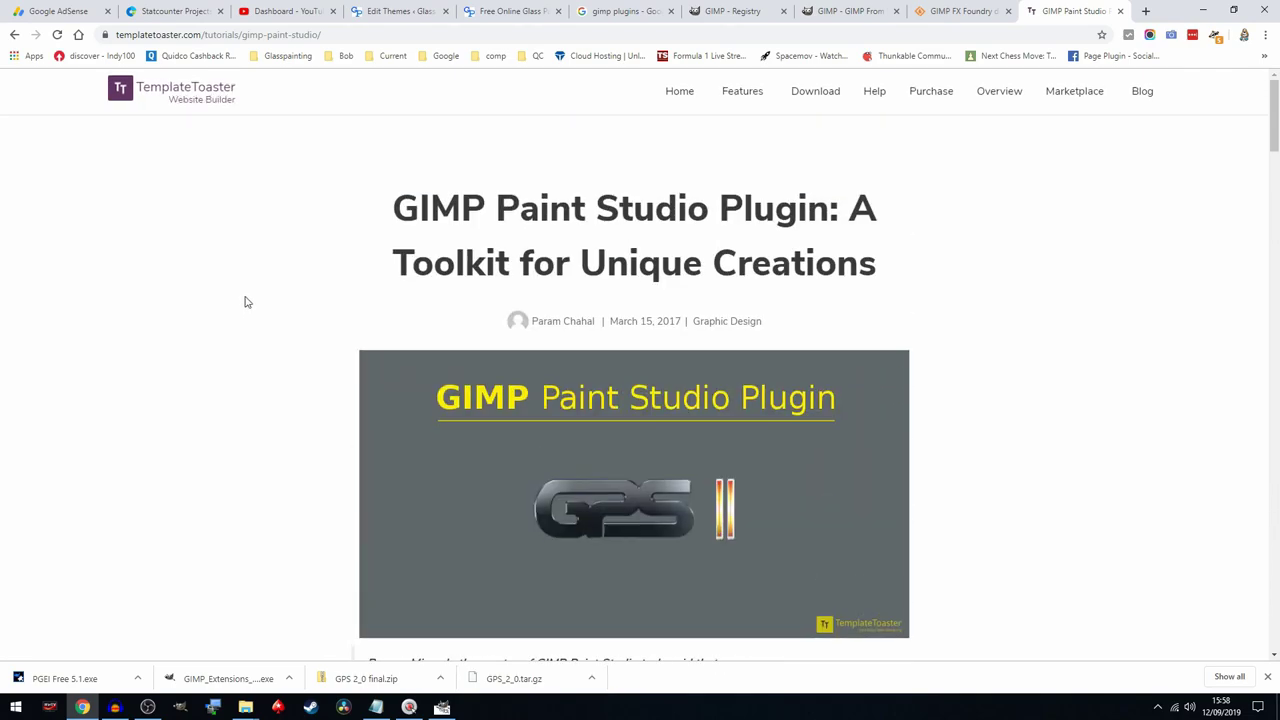
# Visit the GIMP Registry tab, return to GIMP, and start closing the untitled sketch image
pyautogui.click(727, 12)
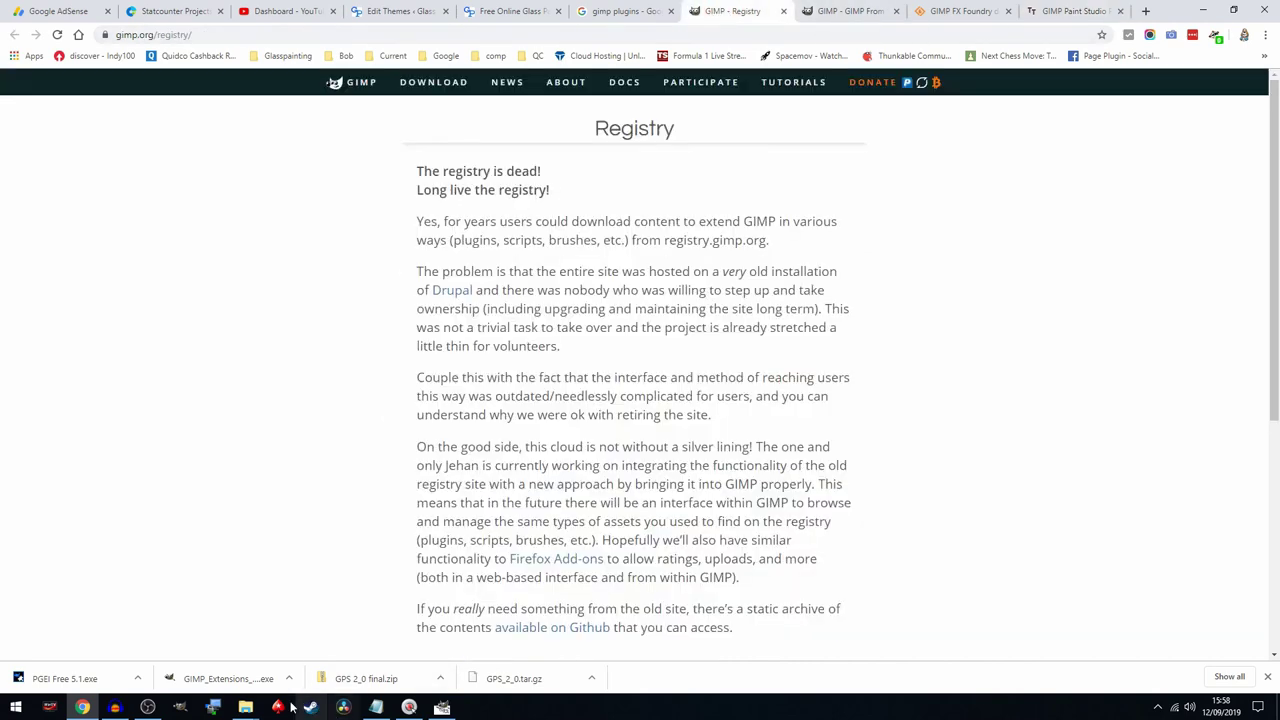
pyautogui.click(442, 707)
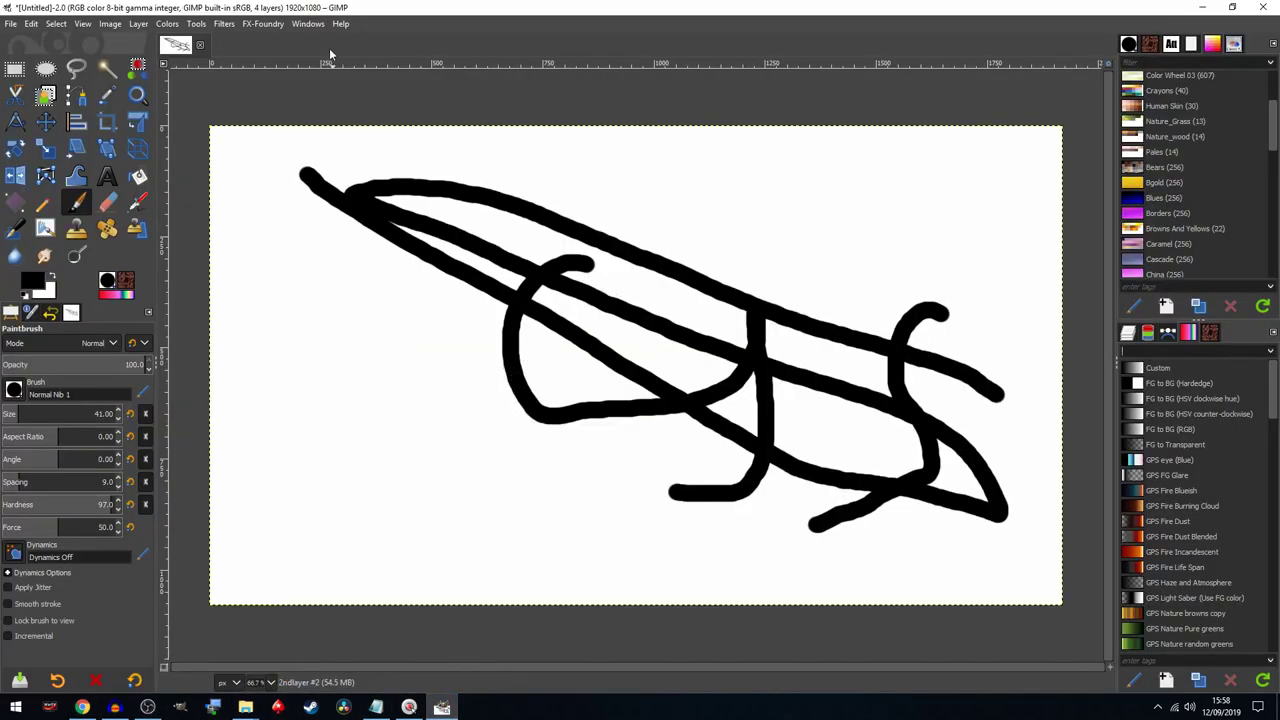
pyautogui.click(199, 45)
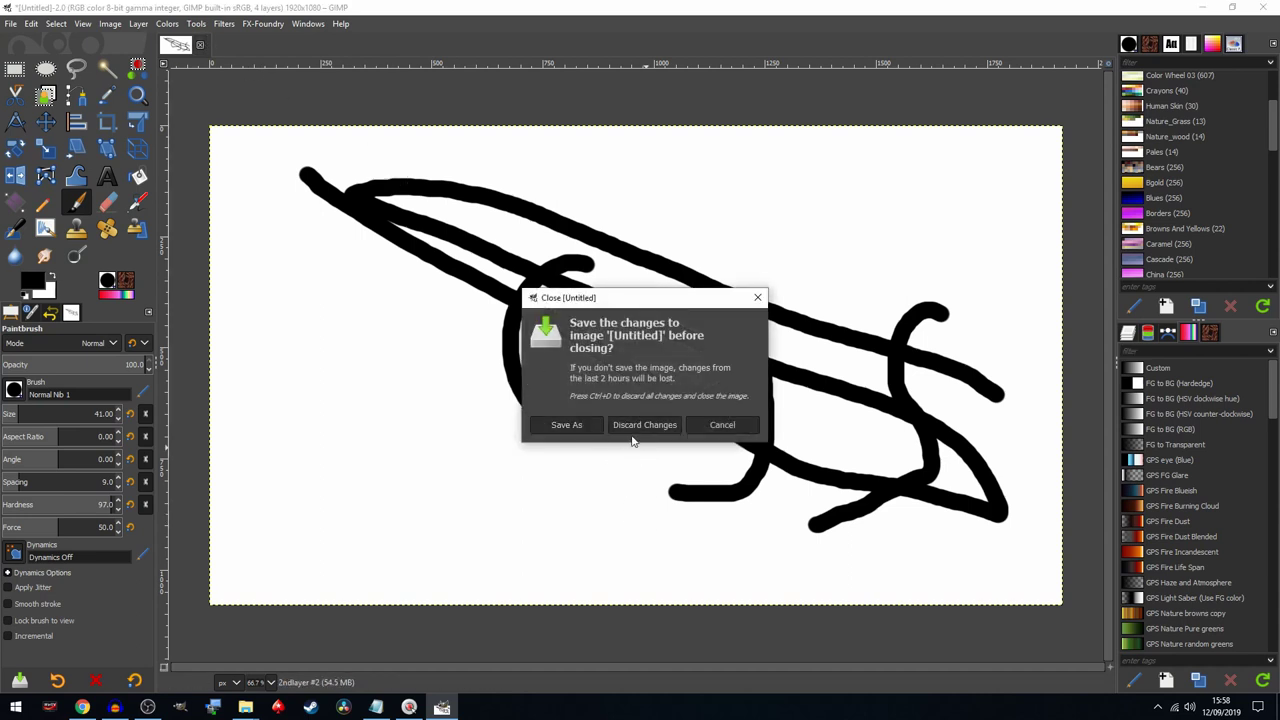